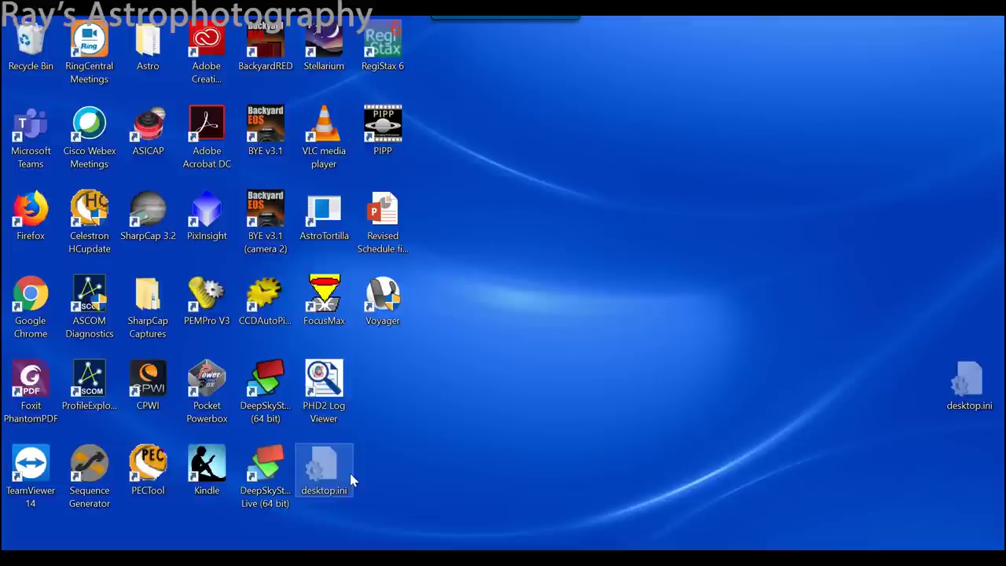
# Deselect the desktop.ini file and bring the CCDWare PEMPro page back into view
pyautogui.click(372, 449)
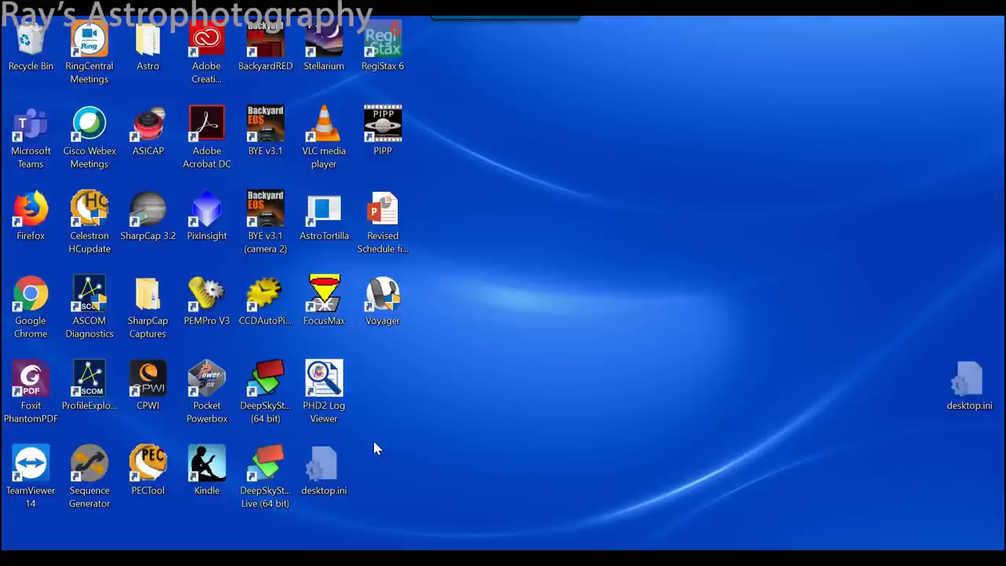
pyautogui.click(438, 530)
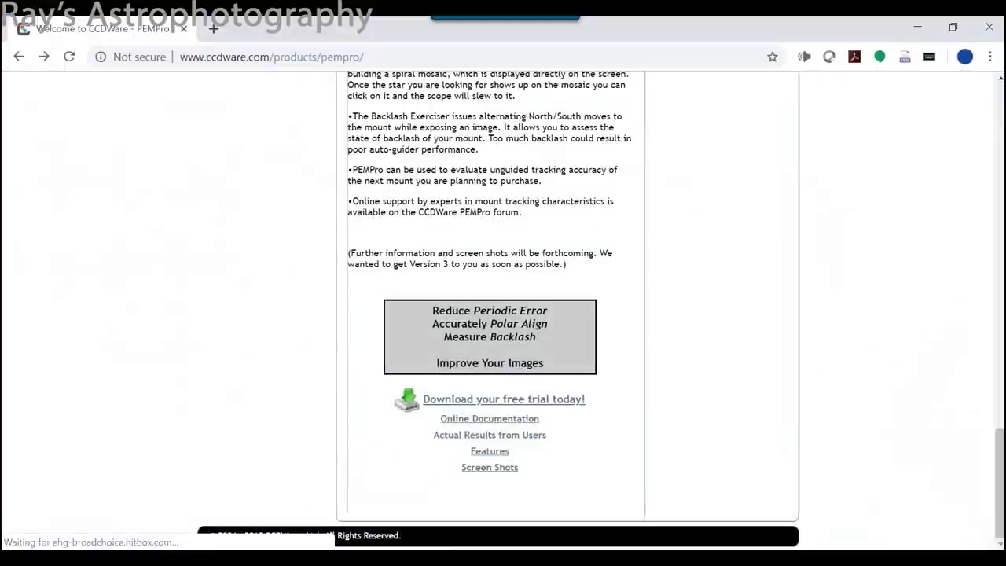
pyautogui.scroll(20, 371, 334)
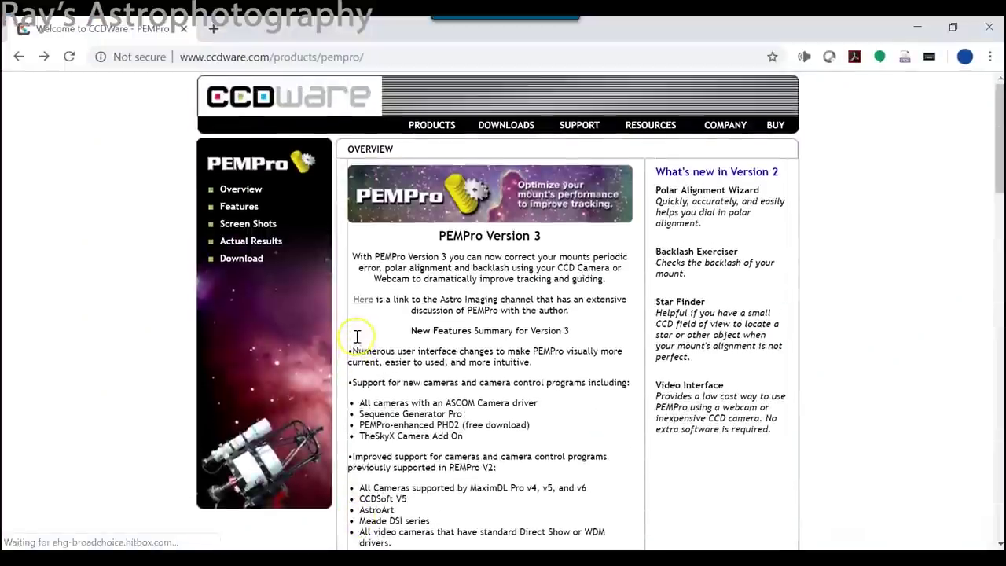
pyautogui.click(288, 106)
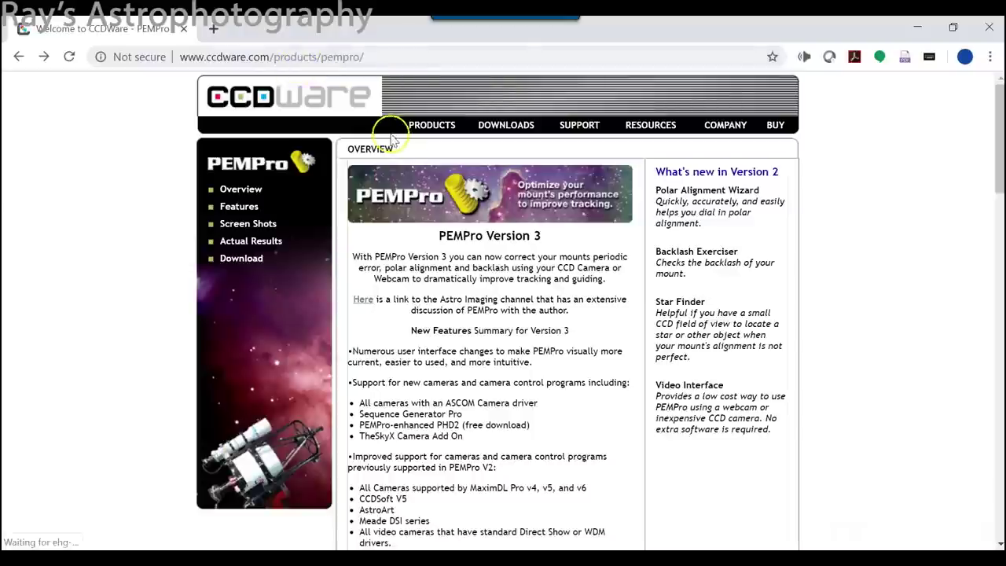
# Highlight the PEMPro Version 3 heading and the free trial download link text
pyautogui.moveTo(434, 236); pyautogui.dragTo(563, 240)
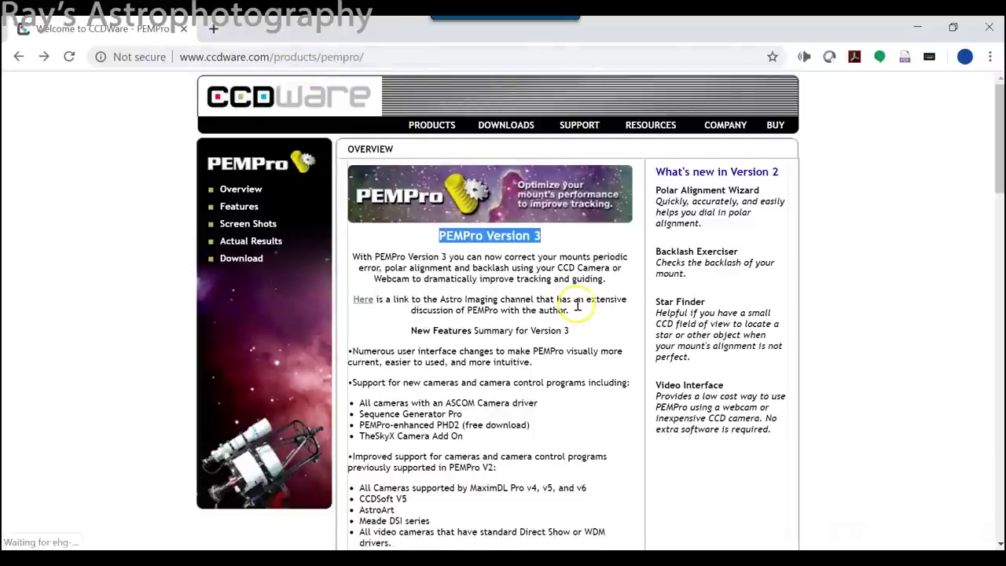
pyautogui.scroll(-15, 573, 299)
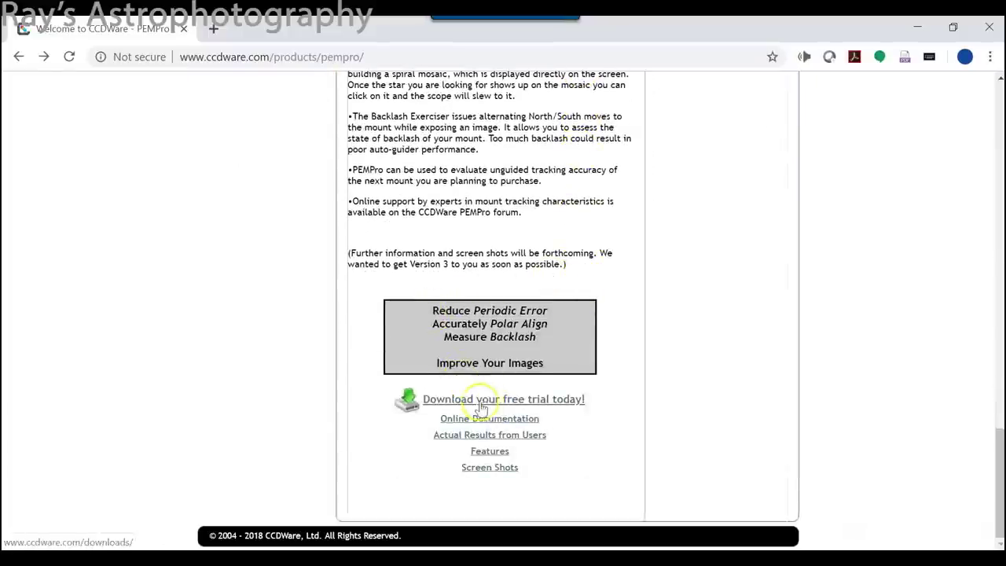
pyautogui.moveTo(591, 402); pyautogui.dragTo(413, 401)
pyautogui.click(591, 424)
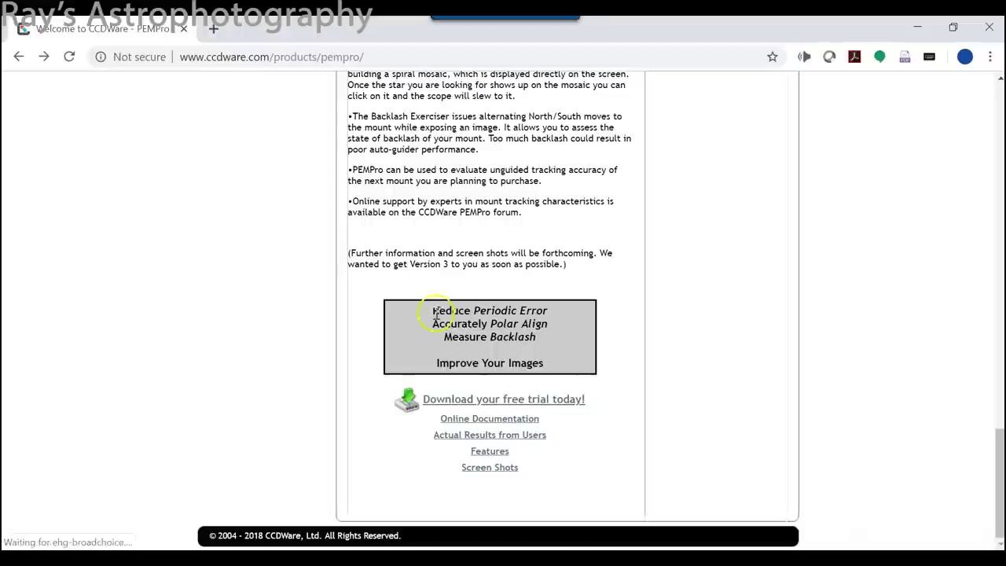
# Highlight the Reduce Periodic Error, Polar Align and Measure Backlash feature lines
pyautogui.moveTo(434, 310); pyautogui.dragTo(546, 330)
pyautogui.moveTo(470, 338); pyautogui.dragTo(566, 335)
pyautogui.click(471, 332)
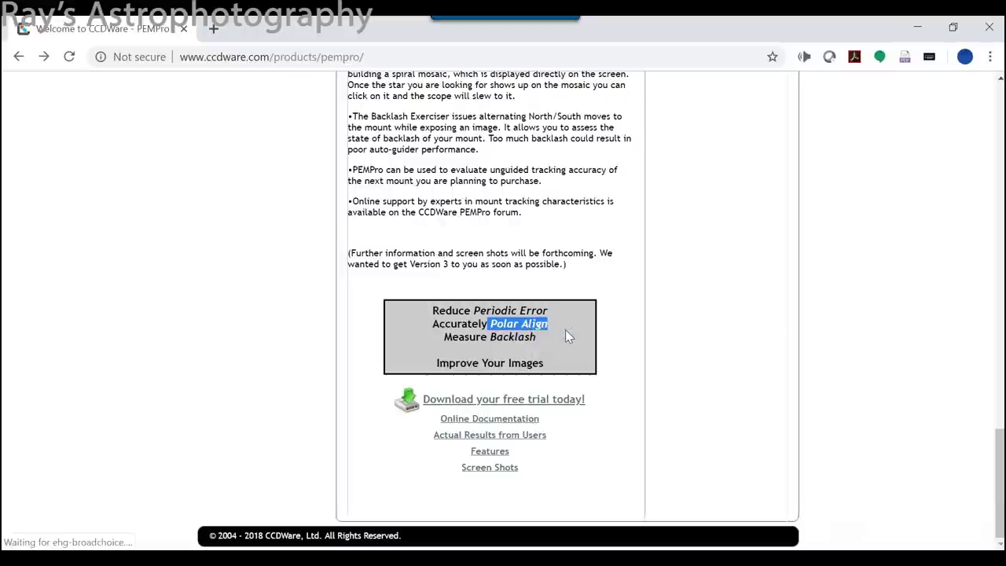
pyautogui.click(532, 327)
pyautogui.moveTo(460, 329); pyautogui.dragTo(539, 348)
pyautogui.click(490, 353)
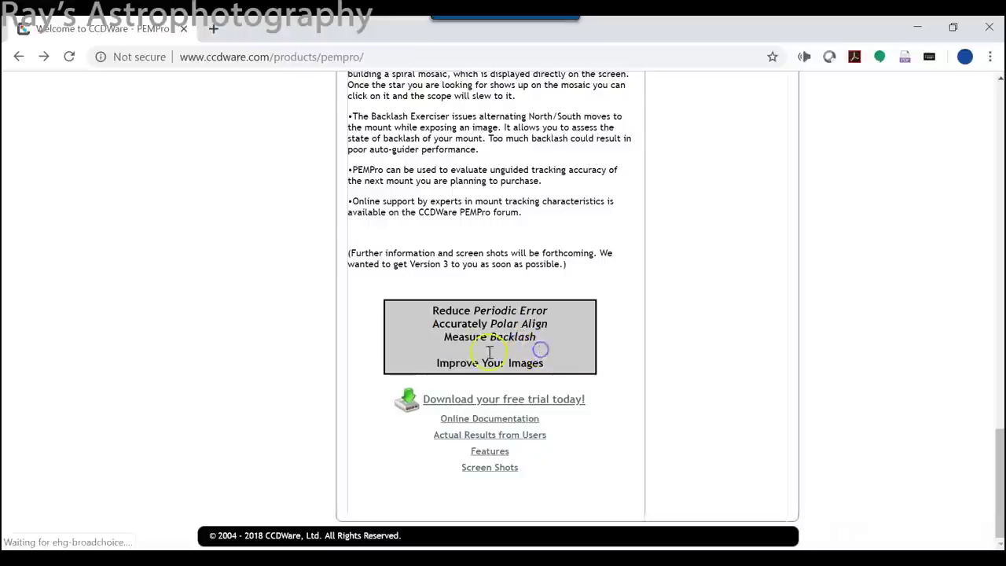
pyautogui.moveTo(455, 343); pyautogui.dragTo(559, 349)
pyautogui.click(558, 349)
pyautogui.click(532, 315)
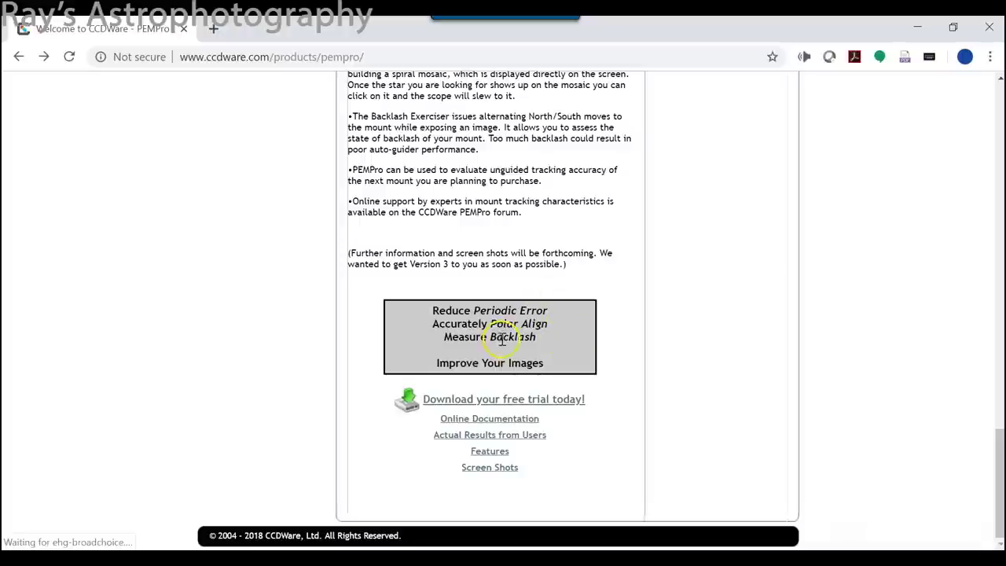
# Minimize Chrome and try to launch CPWI from its desktop shortcut
pyautogui.click(917, 30)
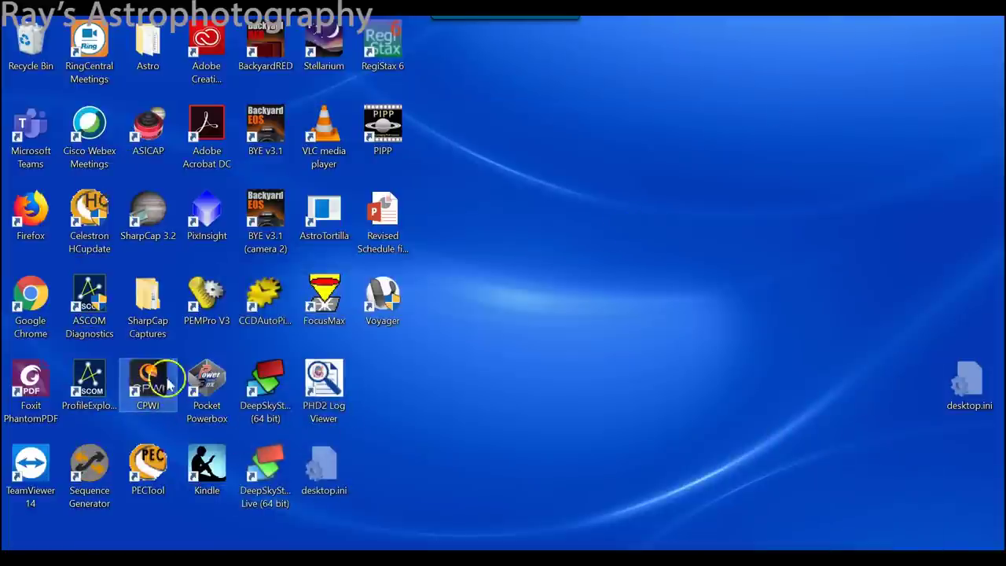
pyautogui.click(144, 420)
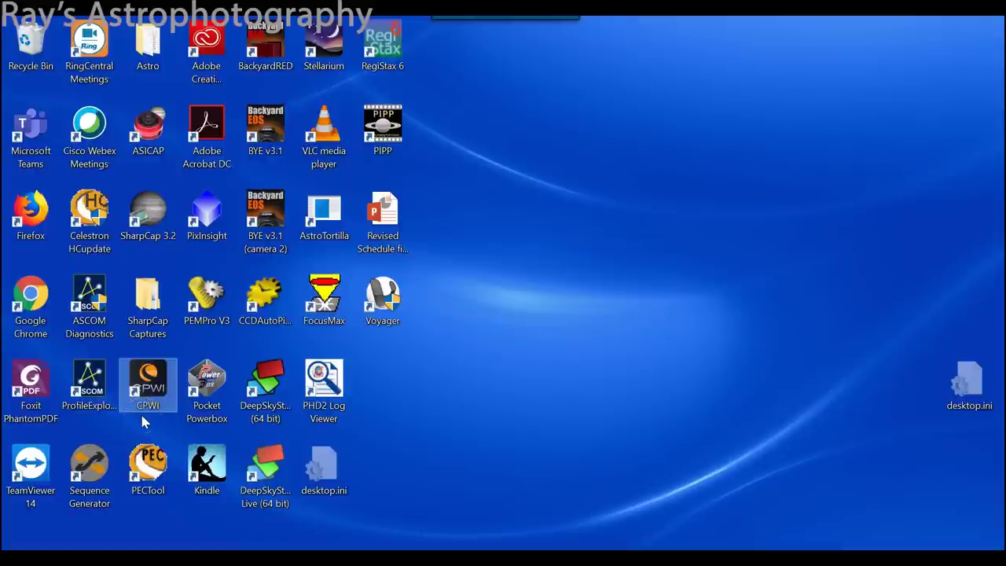
pyautogui.doubleClick(155, 402)
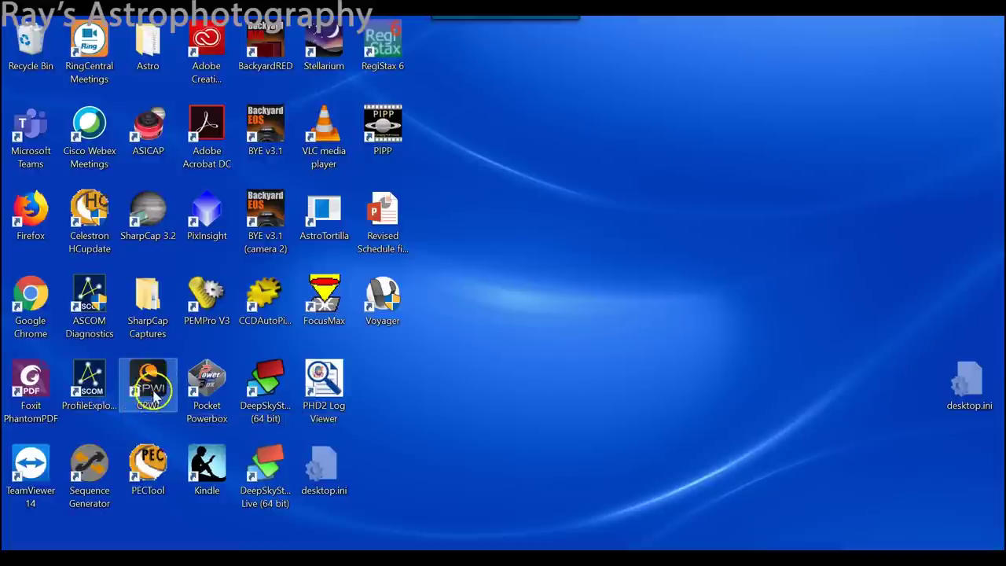
pyautogui.doubleClick(152, 397)
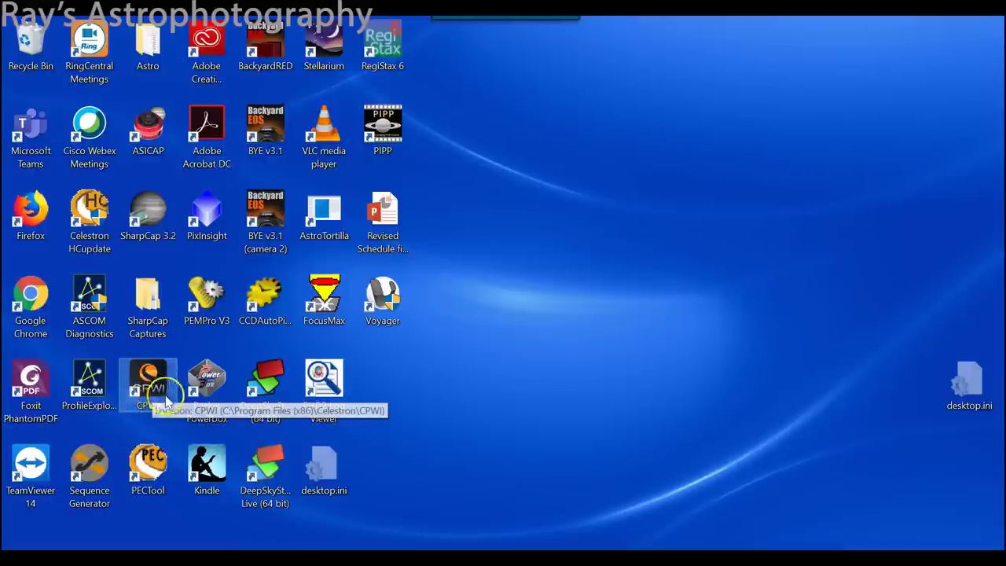
pyautogui.doubleClick(159, 404)
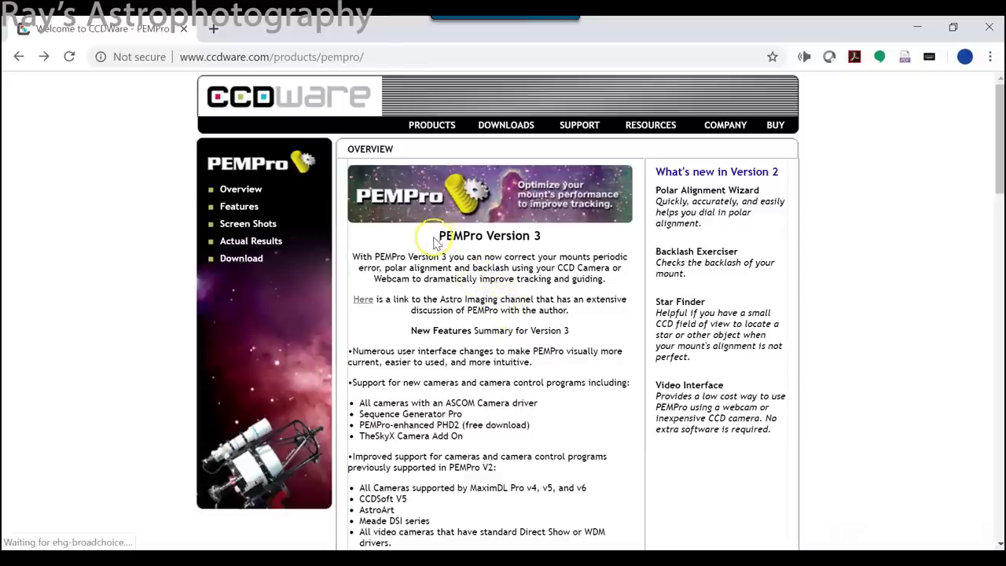
# Scroll to the bottom of the PEMPro page and follow the 'Actual Results from Users' link
pyautogui.scroll(-1, 452, 310)
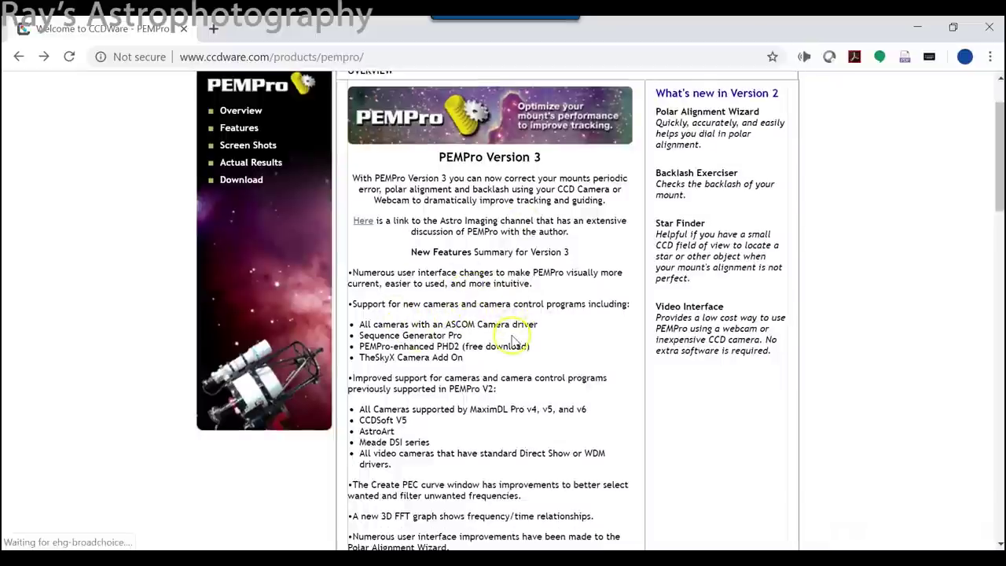
pyautogui.scroll(-15, 515, 340)
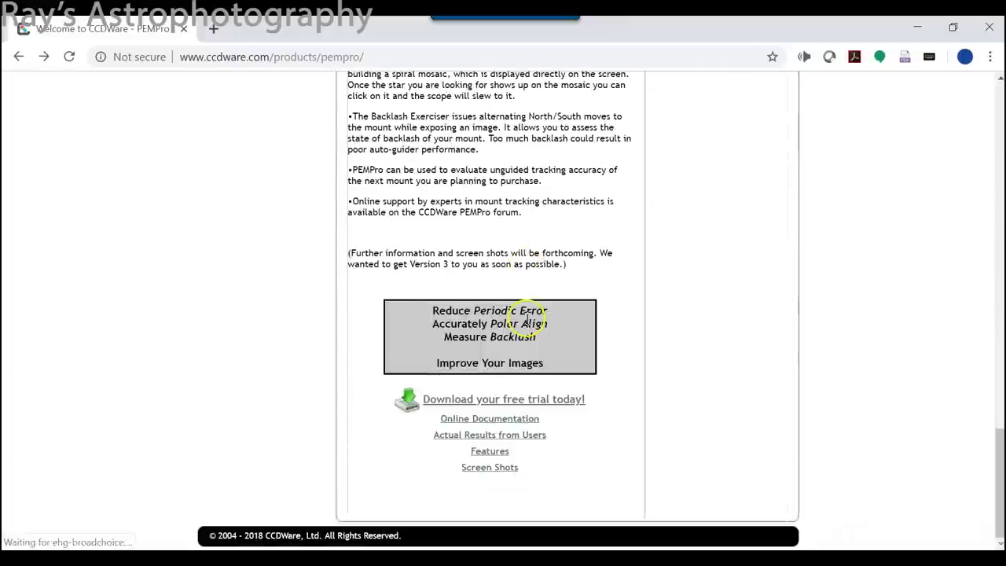
pyautogui.moveTo(550, 447); pyautogui.dragTo(578, 445)
pyautogui.click(567, 444)
pyautogui.click(498, 442)
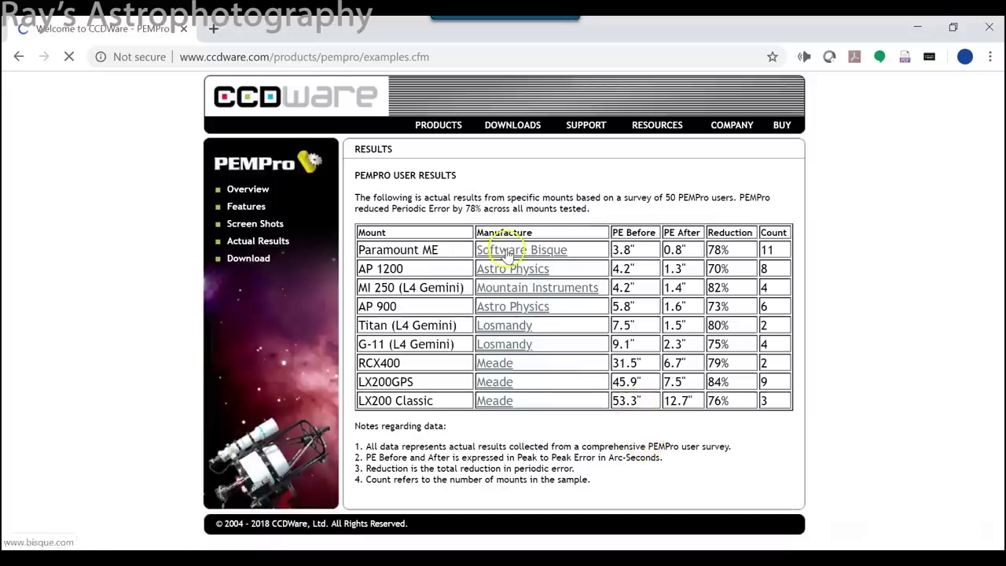
# Highlight results-table values and the Software Bisque and Astro Physics manufacturer names
pyautogui.moveTo(580, 252); pyautogui.dragTo(664, 271)
pyautogui.click(695, 269)
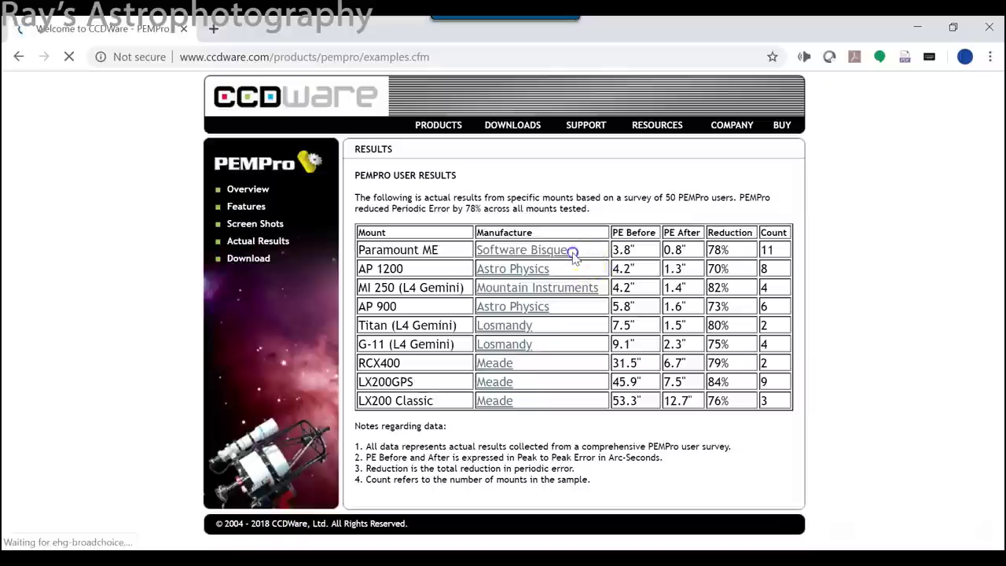
pyautogui.moveTo(582, 250); pyautogui.dragTo(483, 250)
pyautogui.moveTo(585, 269); pyautogui.dragTo(476, 269)
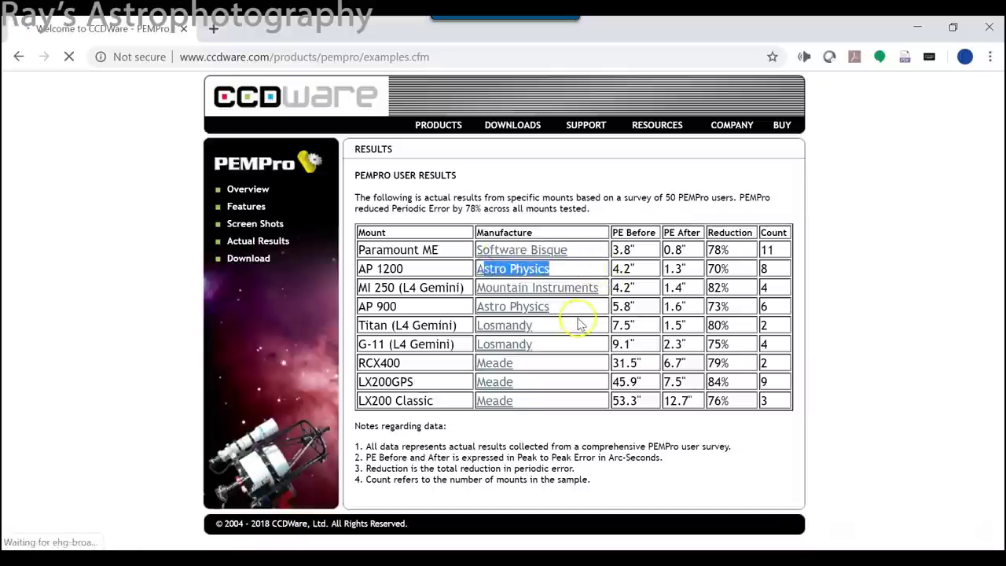
pyautogui.click(640, 265)
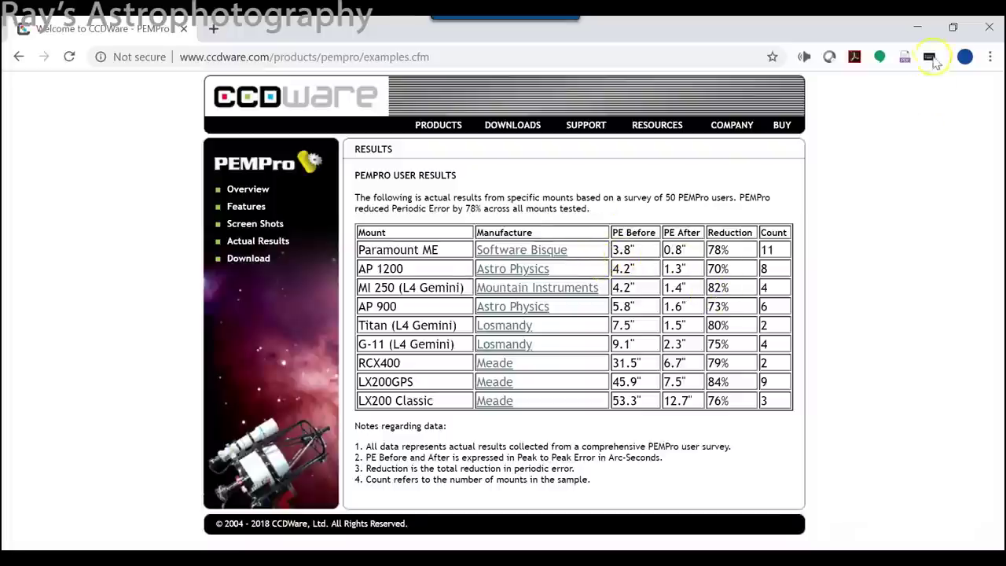
# Minimize Chrome and launch PEMPro V3 from its desktop shortcut
pyautogui.click(919, 32)
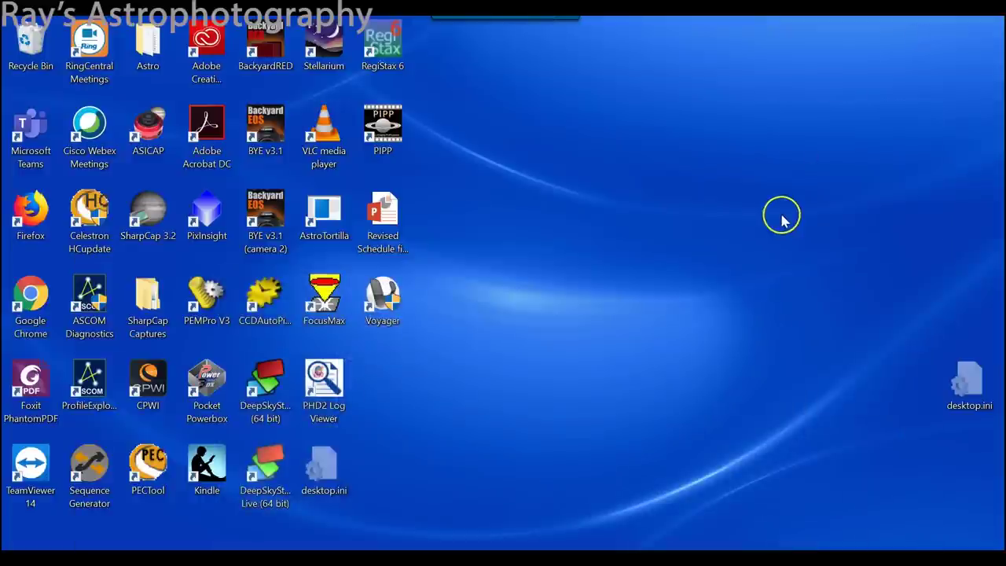
pyautogui.write('cp')
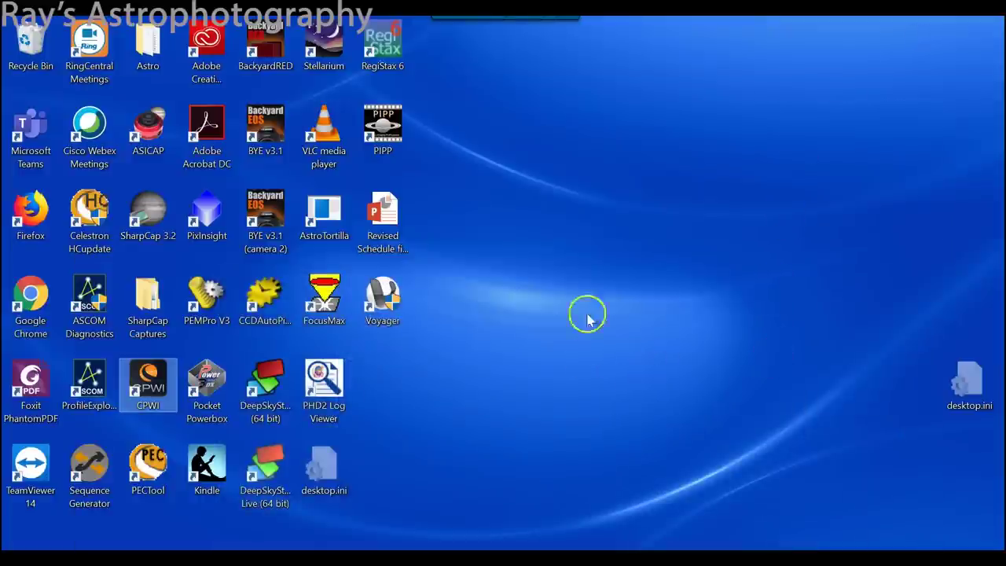
pyautogui.click(192, 285)
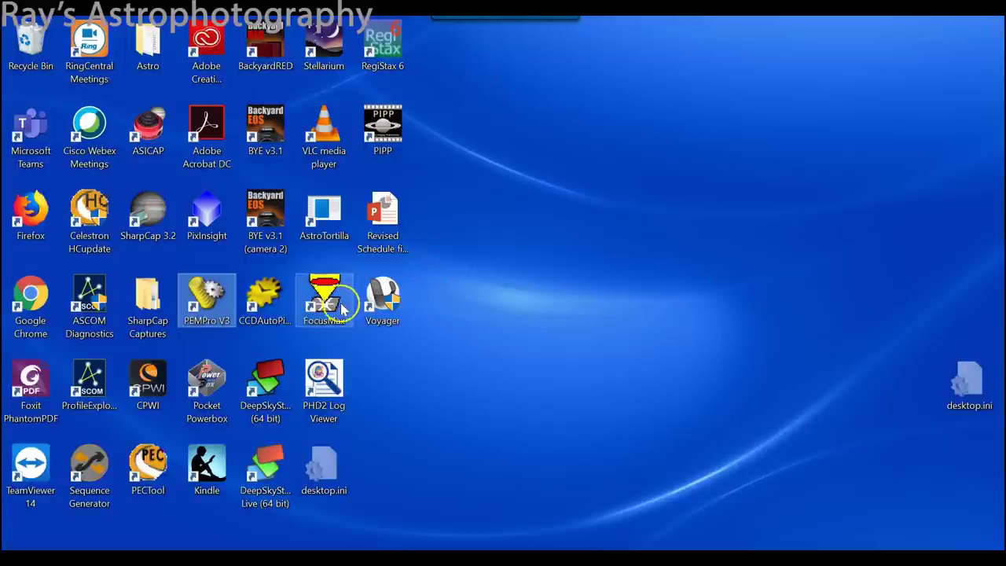
pyautogui.click(438, 341)
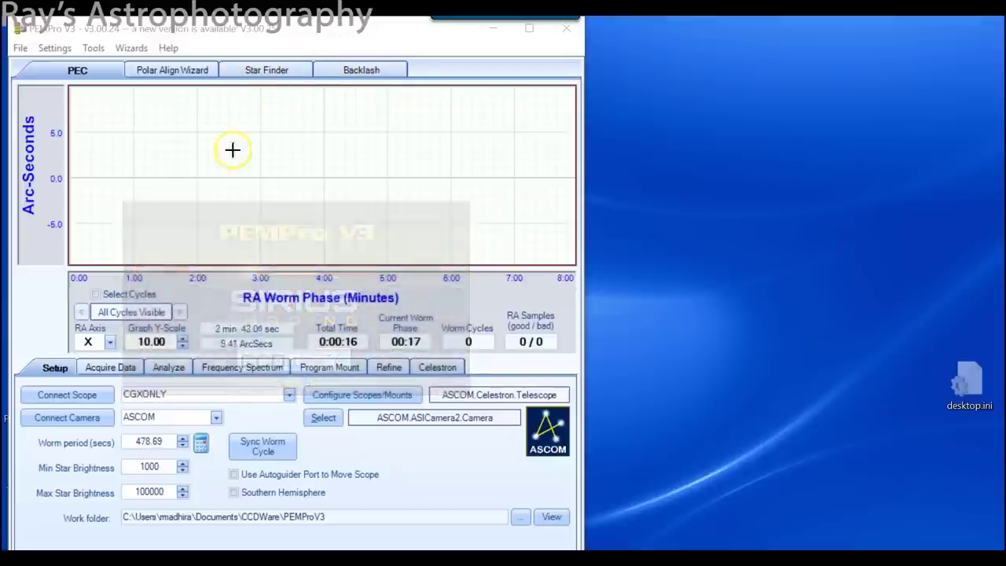
# Maximize the PEMPro window and open the Help to its 'What is PEMPro?' Overview
pyautogui.click(531, 30)
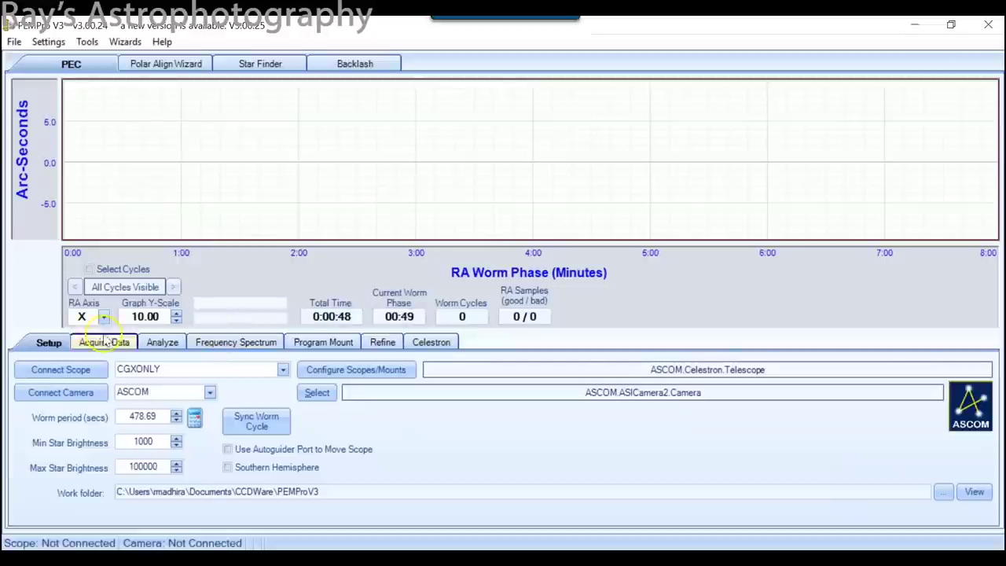
pyautogui.click(163, 42)
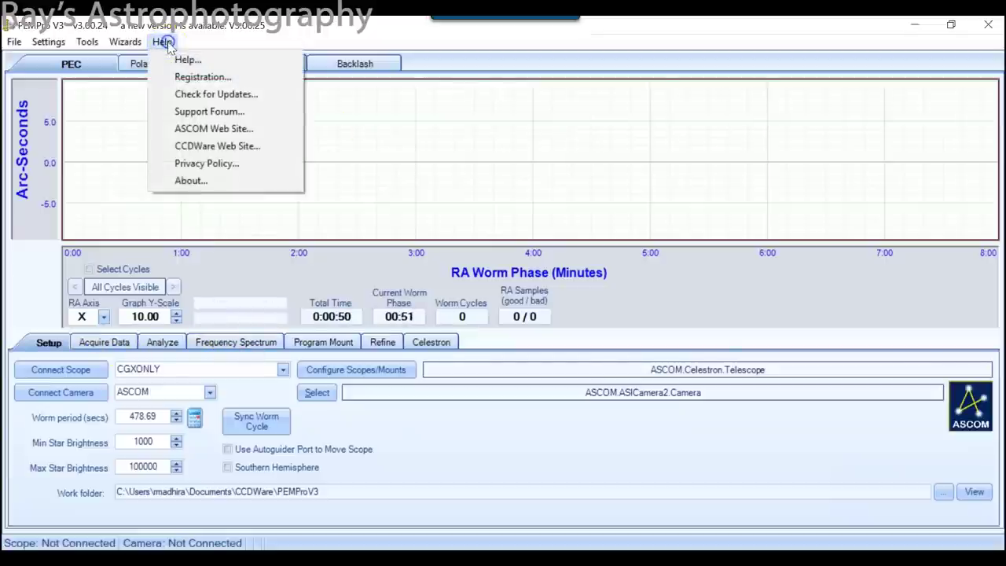
pyautogui.click(185, 60)
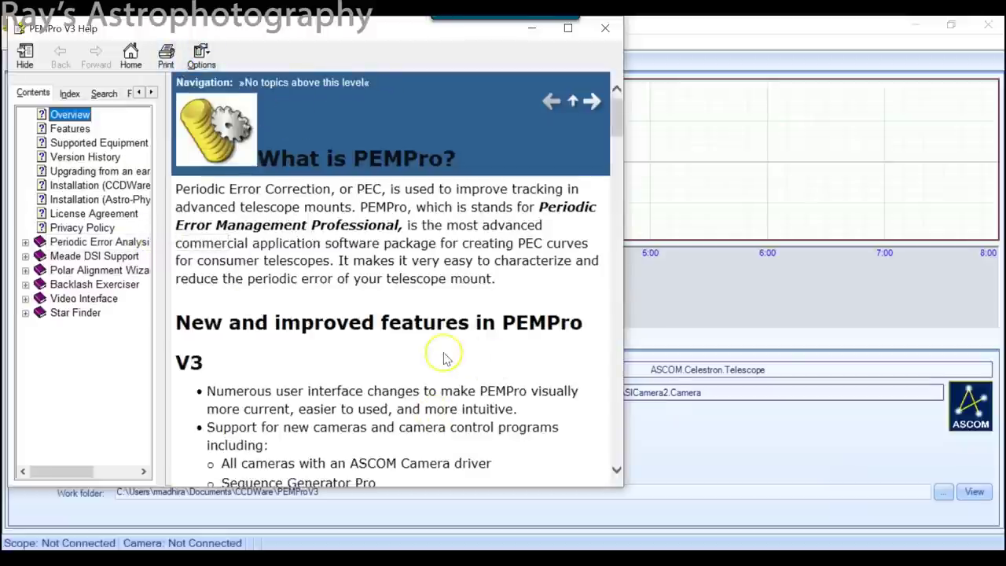
# Scroll to PEC Work flow, highlight its five steps, and follow the 'section' link
pyautogui.scroll(-5, 443, 355)
pyautogui.scroll(-15, 443, 354)
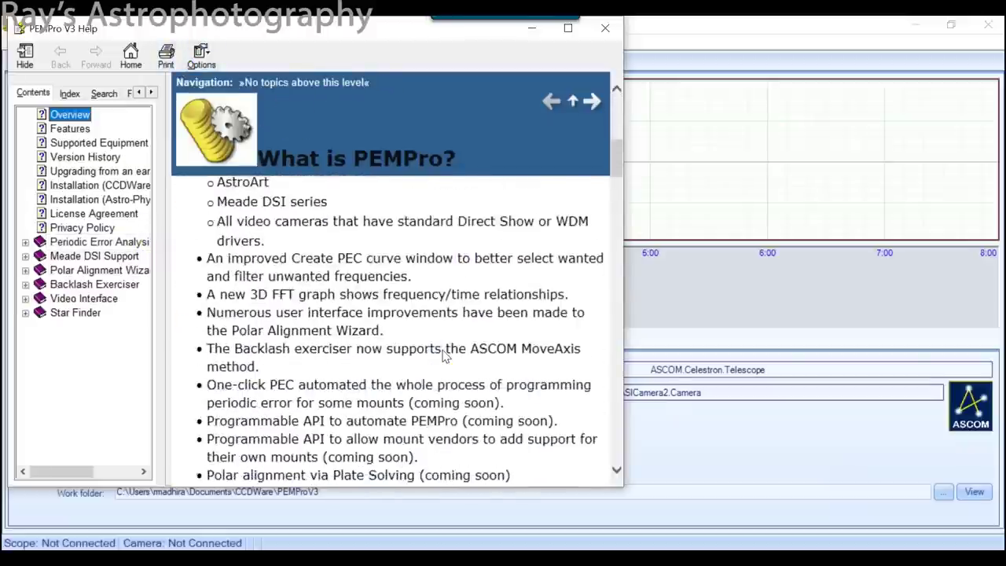
pyautogui.scroll(-20, 445, 356)
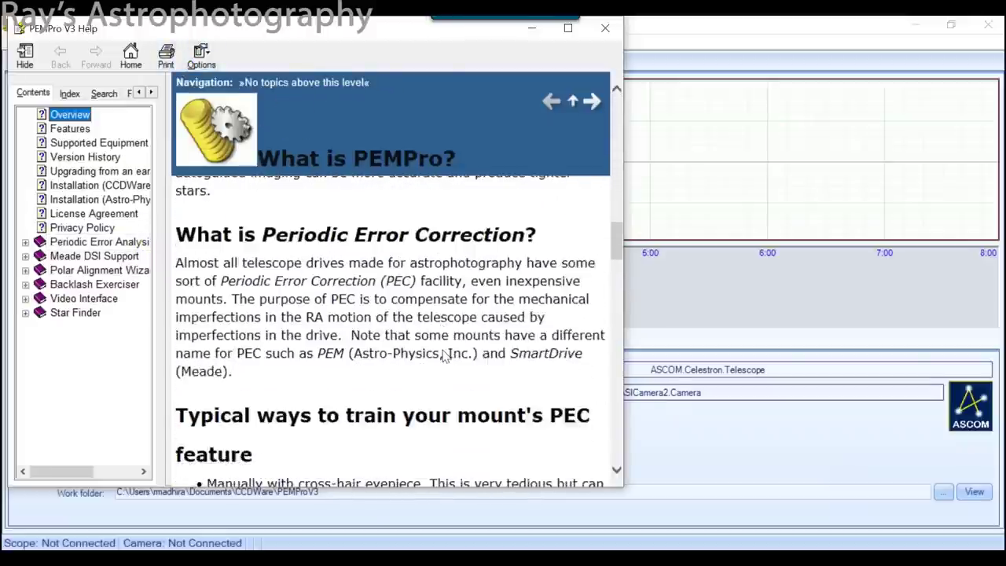
pyautogui.scroll(-5, 442, 355)
pyautogui.scroll(2, 443, 353)
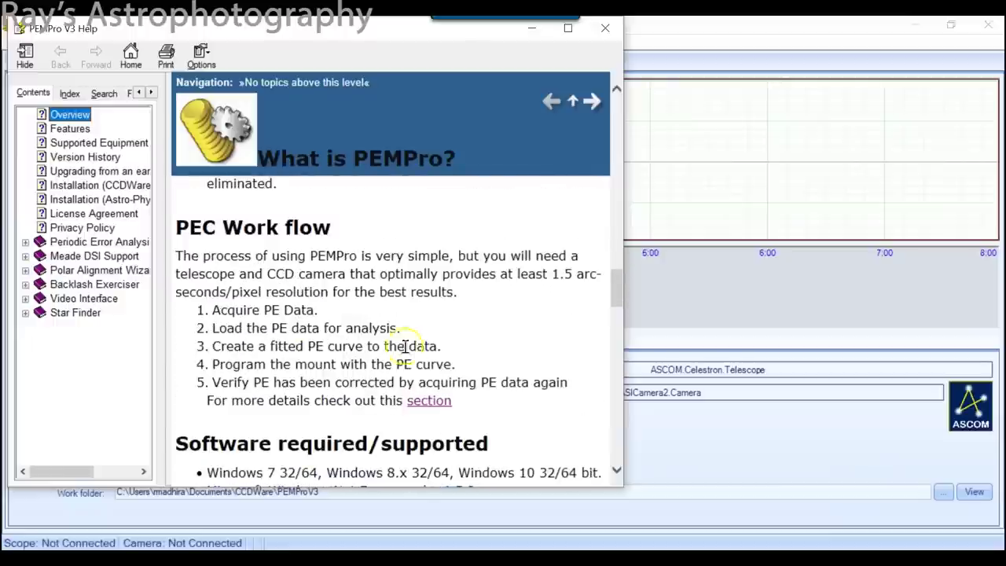
pyautogui.click(224, 313)
pyautogui.moveTo(225, 312); pyautogui.dragTo(292, 381)
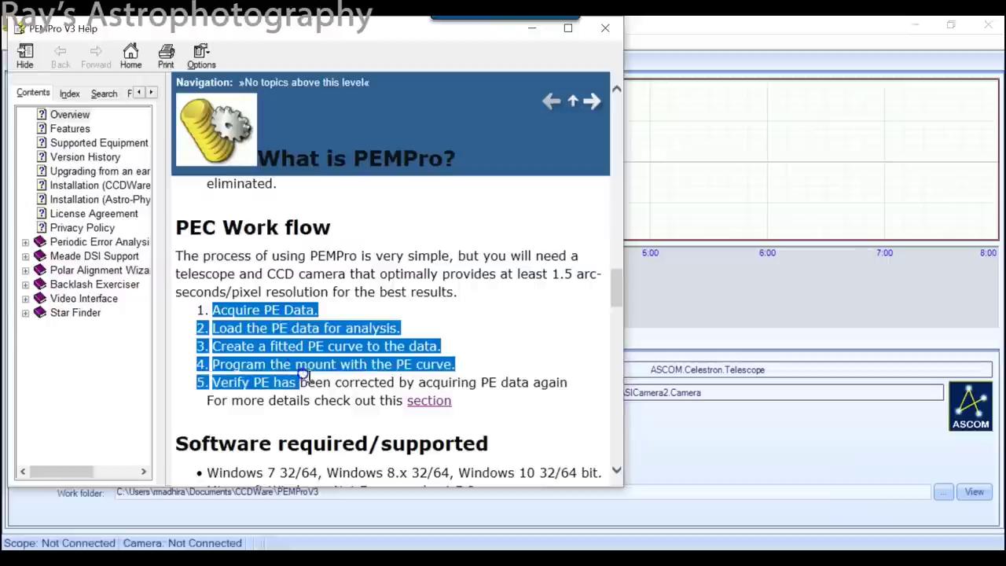
pyautogui.click(314, 373)
pyautogui.click(429, 402)
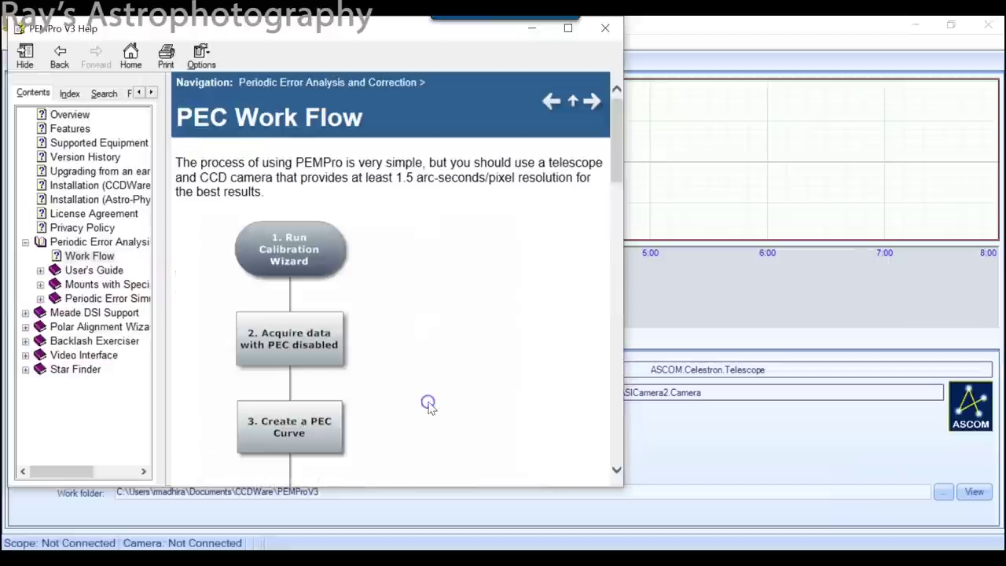
# Maximize the Help window and scroll through the PEC Work Flow flowchart
pyautogui.click(568, 28)
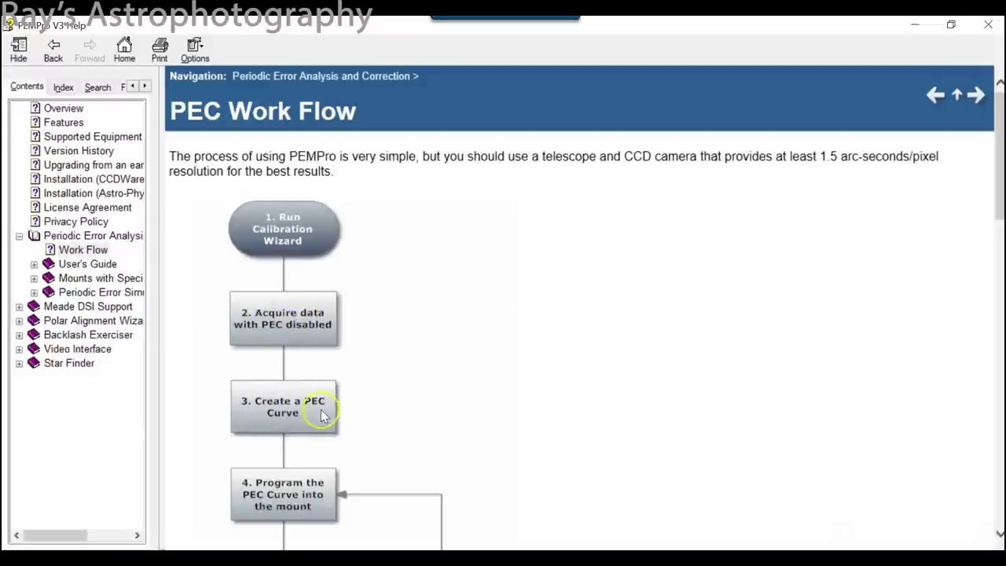
pyautogui.scroll(-2, 354, 424)
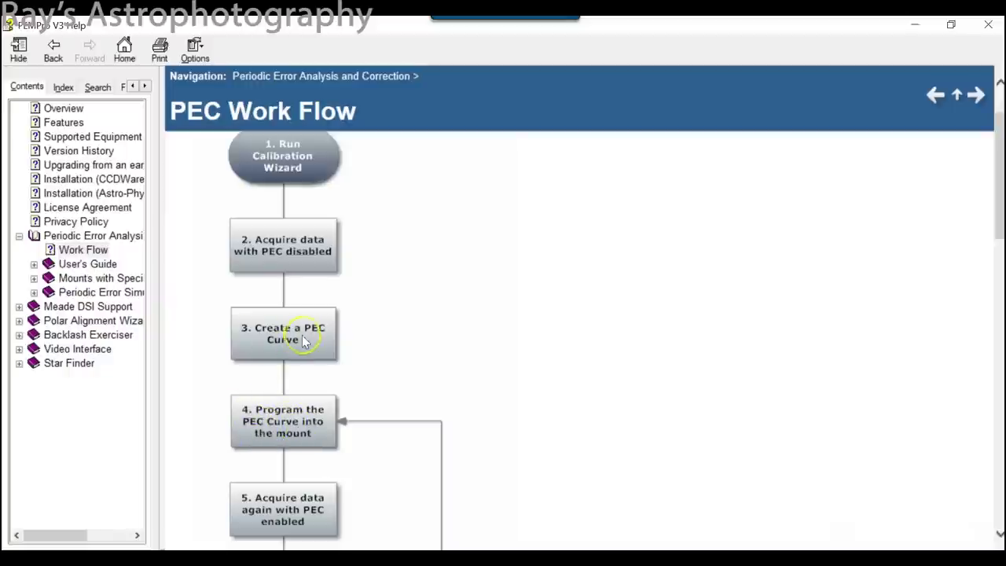
pyautogui.scroll(-2, 464, 435)
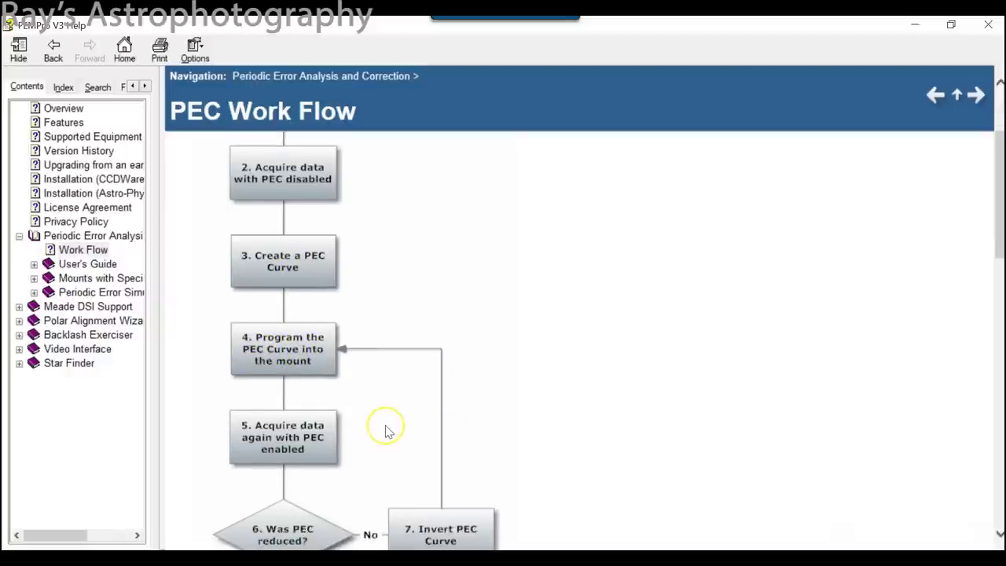
pyautogui.scroll(-2, 385, 429)
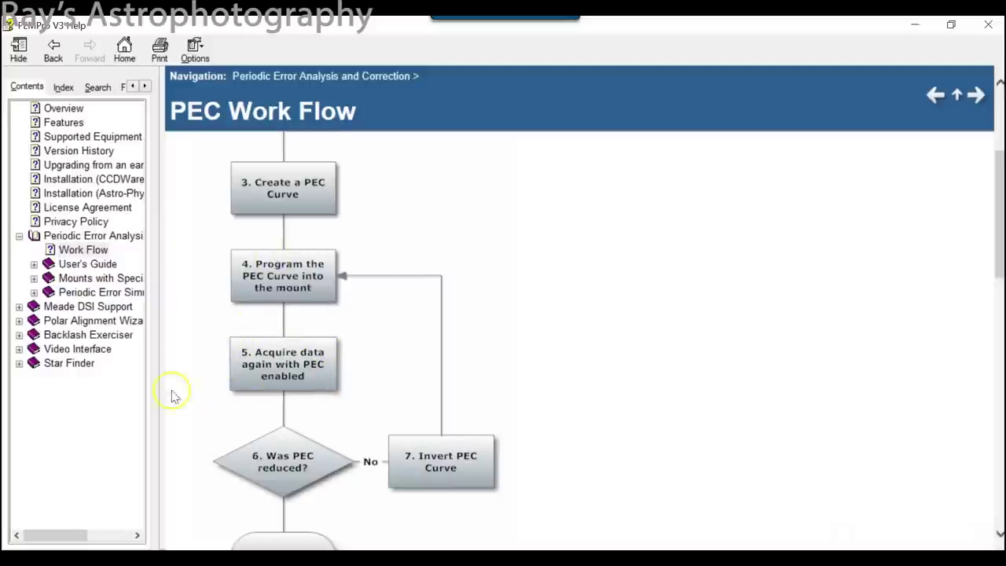
pyautogui.scroll(-3, 383, 470)
pyautogui.scroll(8, 371, 465)
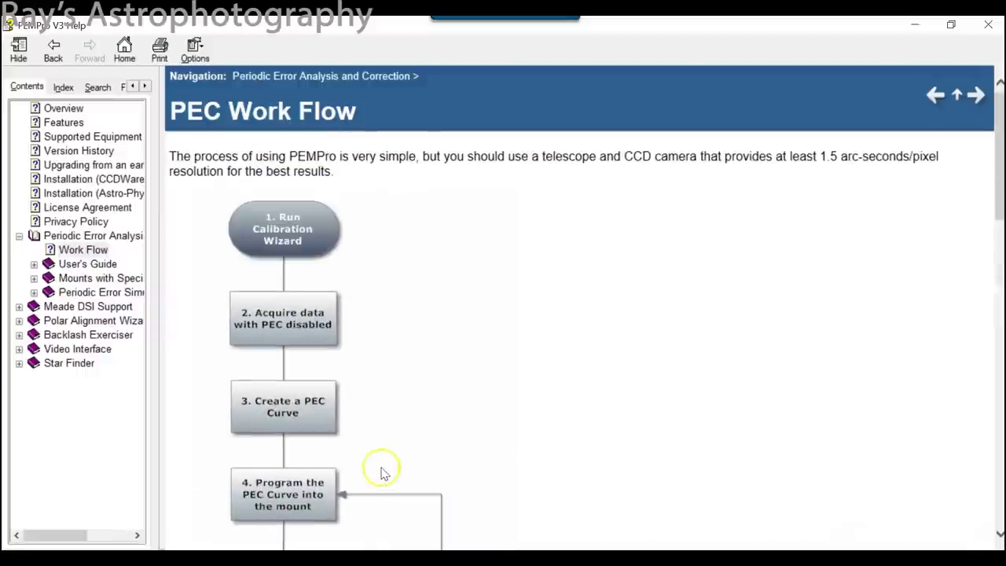
pyautogui.moveTo(256, 156); pyautogui.dragTo(417, 157)
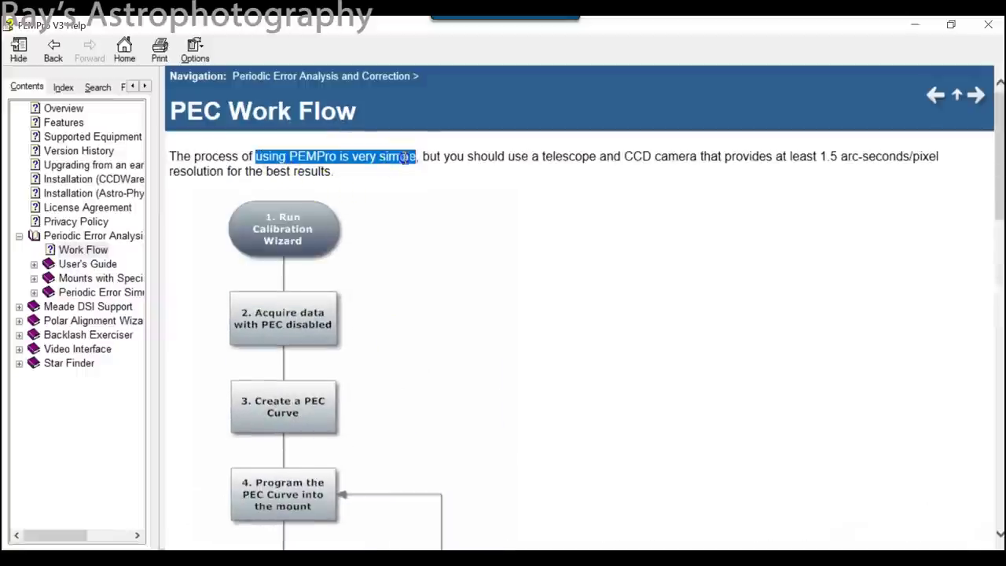
pyautogui.moveTo(509, 157); pyautogui.dragTo(720, 156)
pyautogui.click(704, 188)
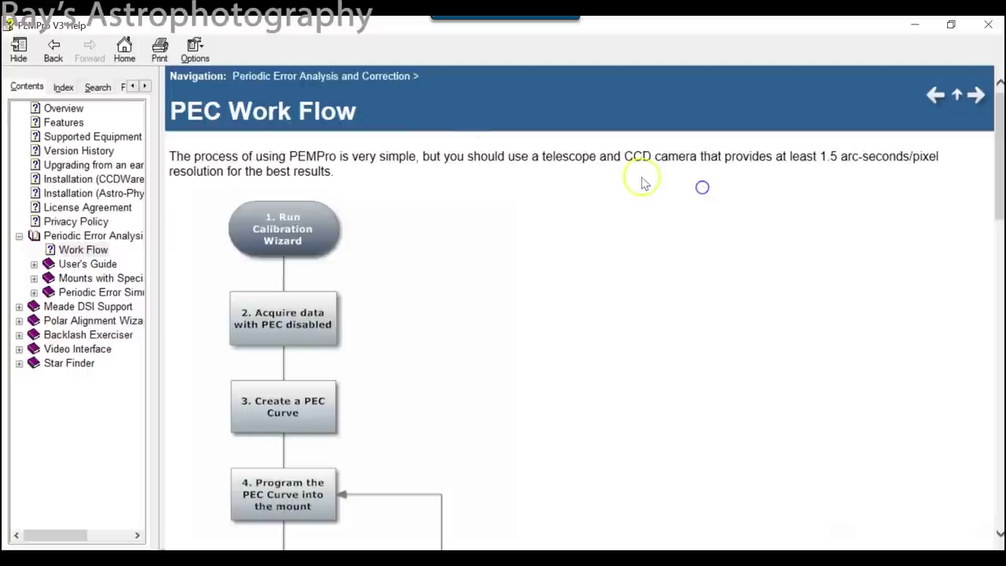
pyautogui.moveTo(600, 157); pyautogui.dragTo(698, 157)
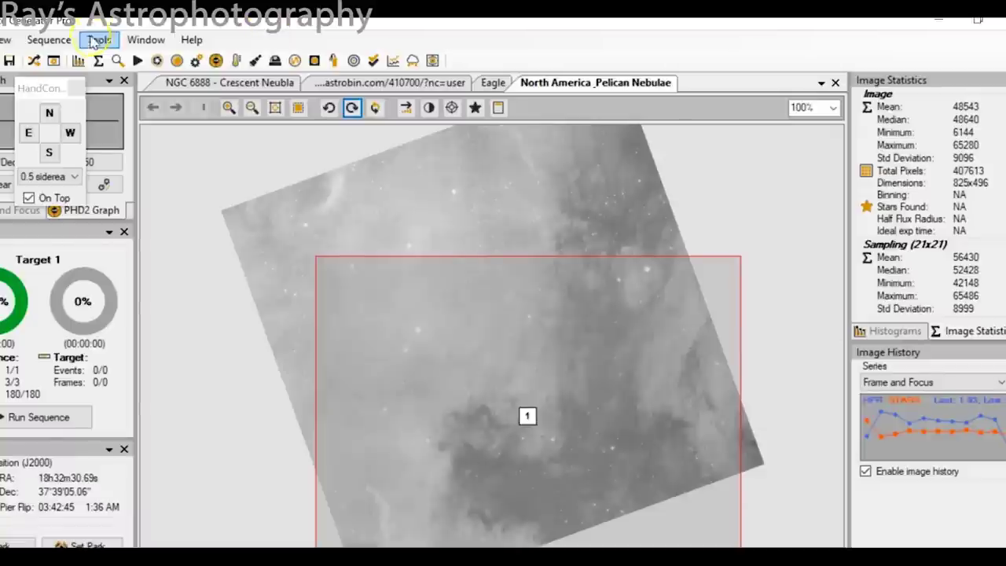
# Open the Control Panel's Plate Solve tab and run a blind Solve and Sync
pyautogui.click(99, 40)
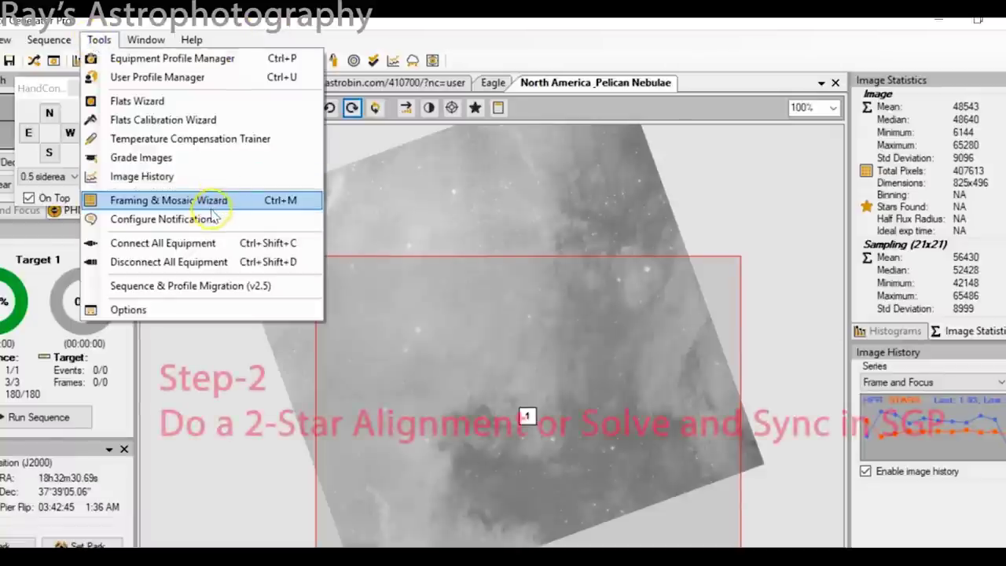
pyautogui.moveTo(47, 41)
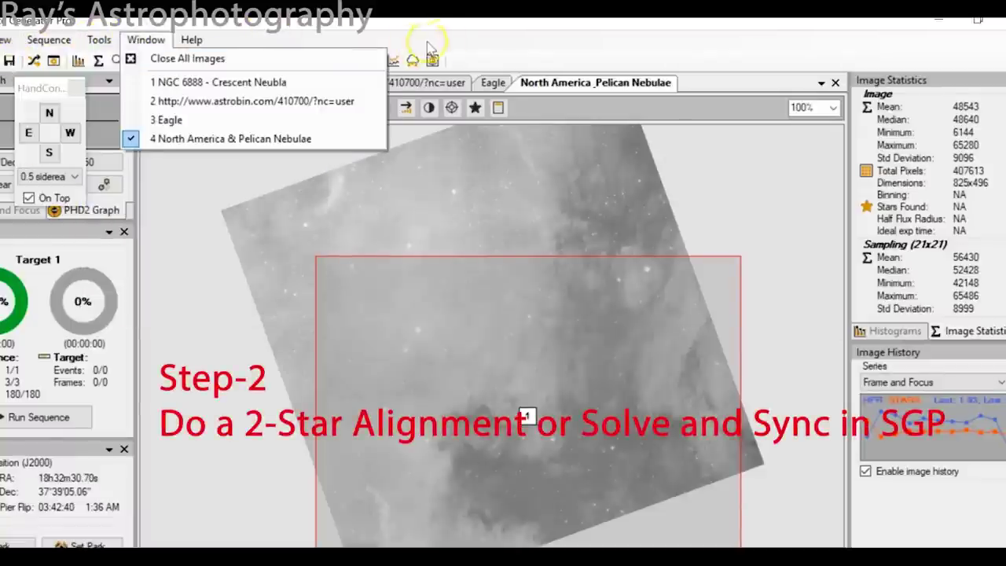
pyautogui.click(461, 39)
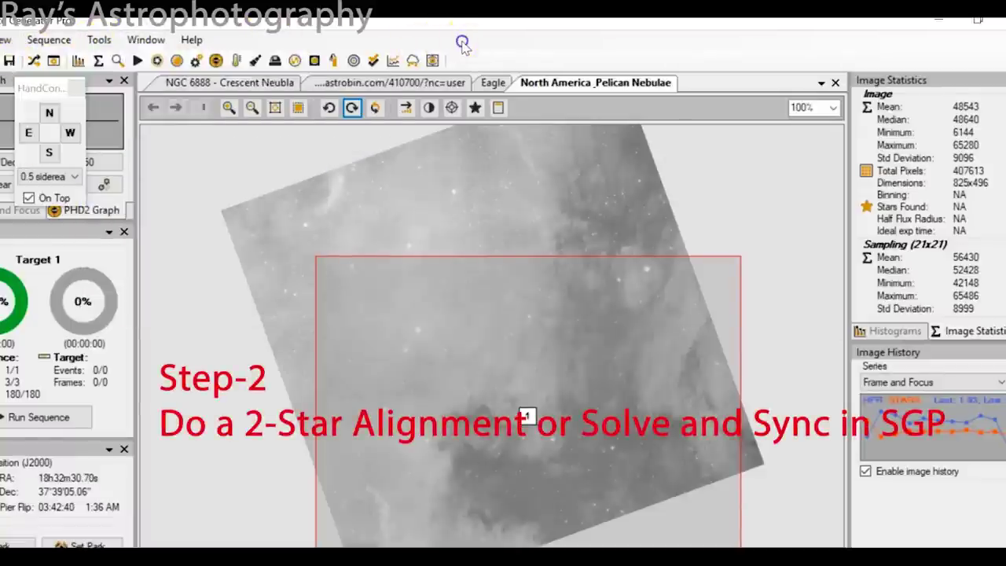
pyautogui.click(47, 63)
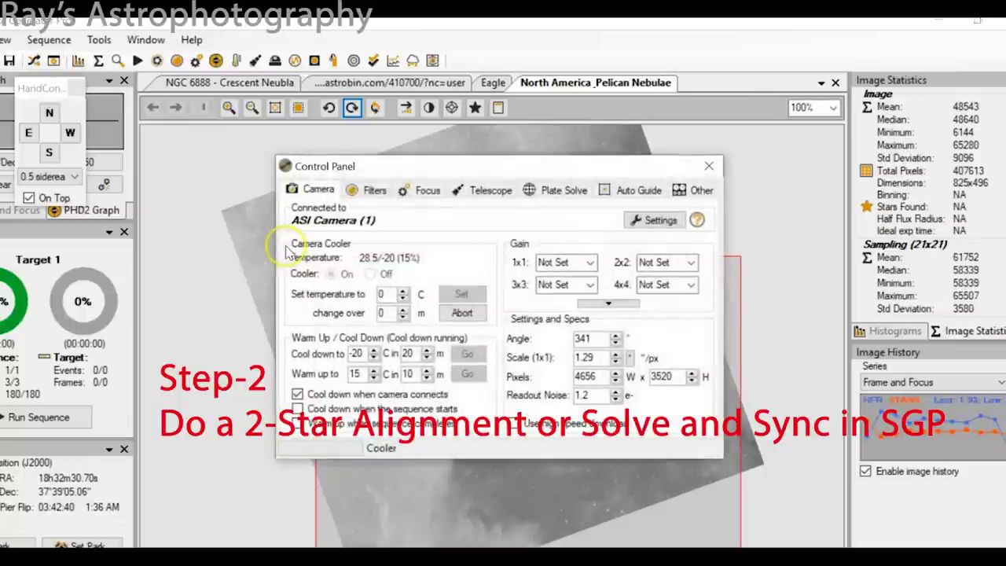
pyautogui.click(558, 201)
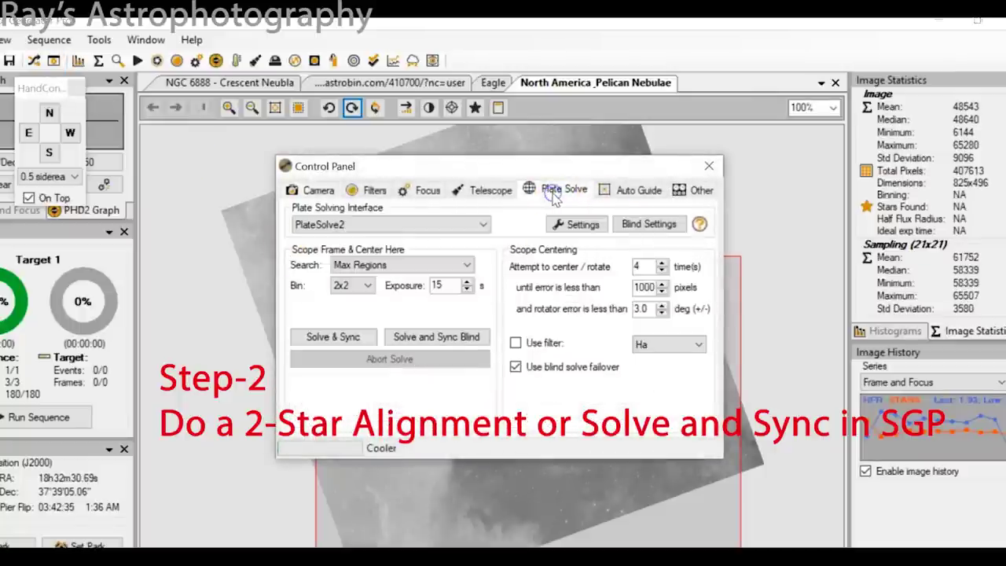
pyautogui.click(460, 342)
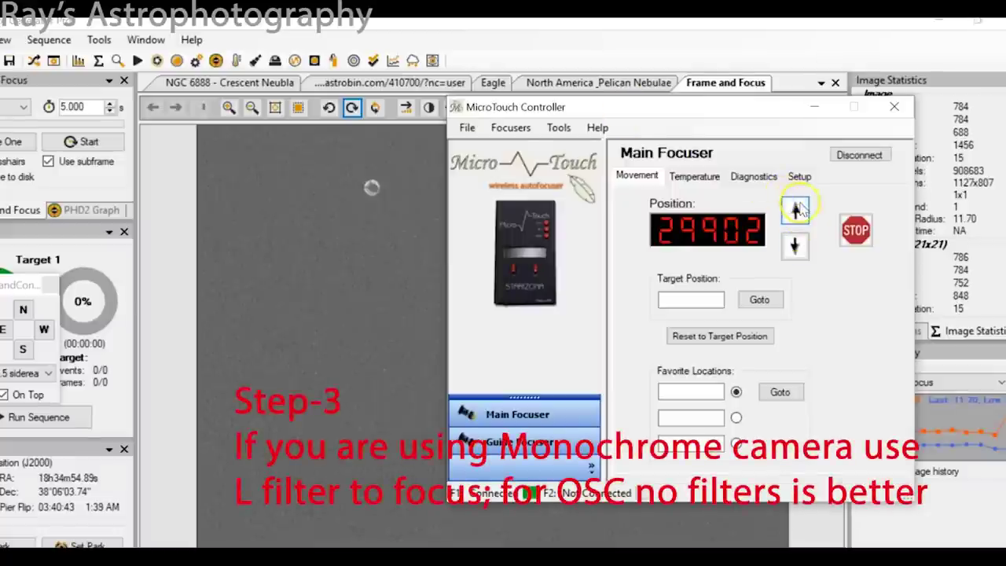
# Close the MicroTouch controller and loop Frame and Focus exposures at 5.000 s
pyautogui.click(669, 38)
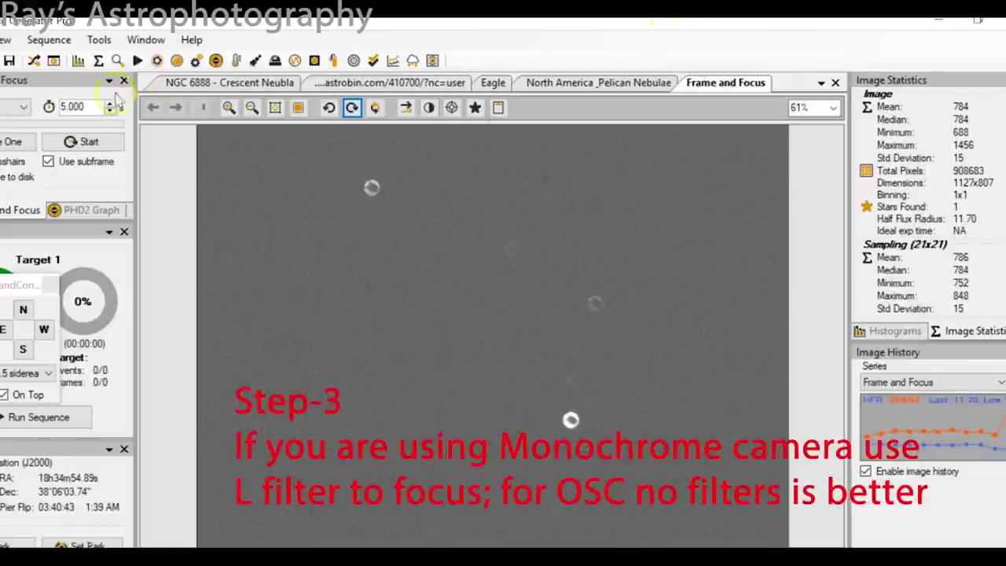
pyautogui.click(8, 143)
pyautogui.click(311, 275)
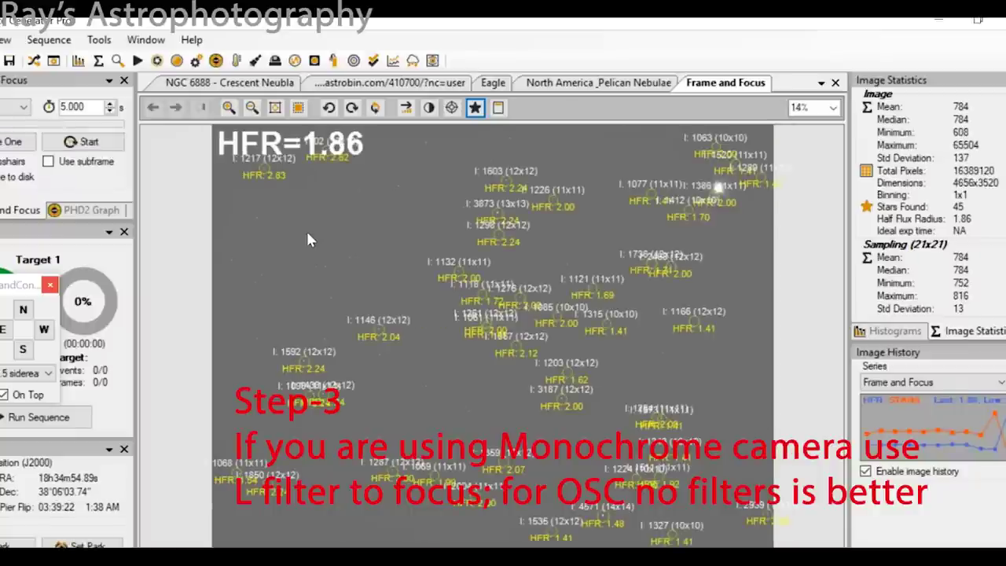
pyautogui.doubleClick(75, 106)
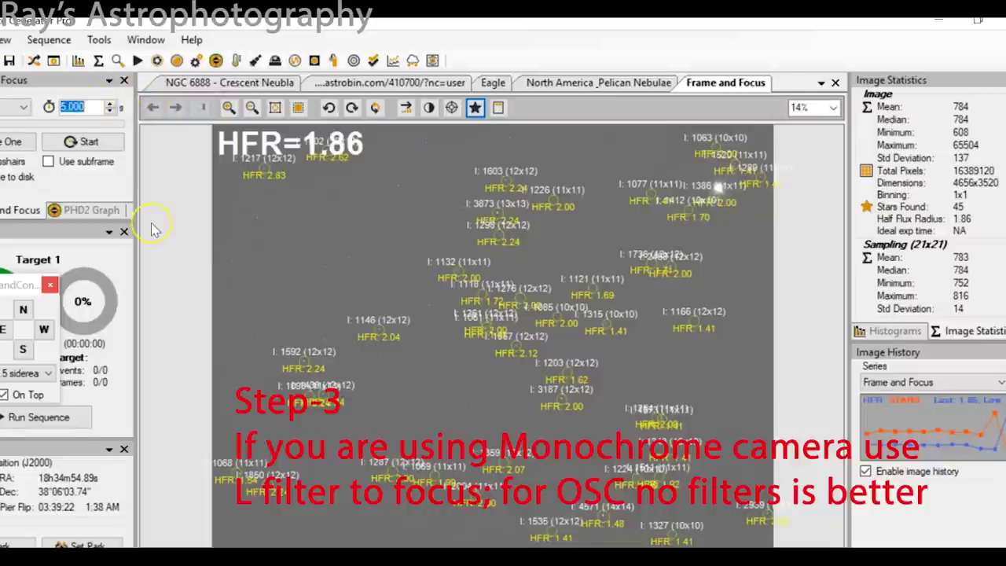
# Turn off star detection annotations, enable Use subframe, and take a single exposure
pyautogui.click(476, 108)
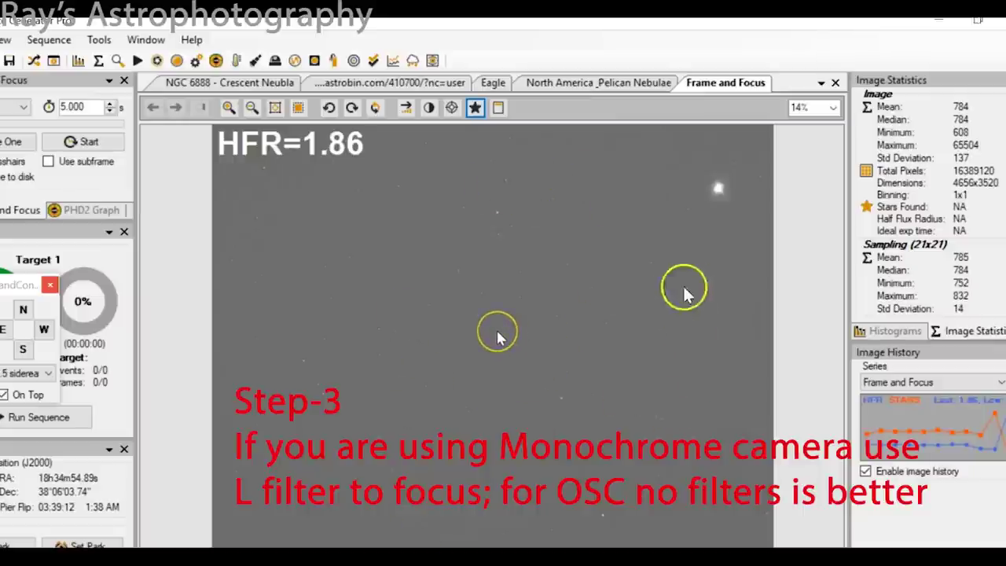
pyautogui.click(48, 161)
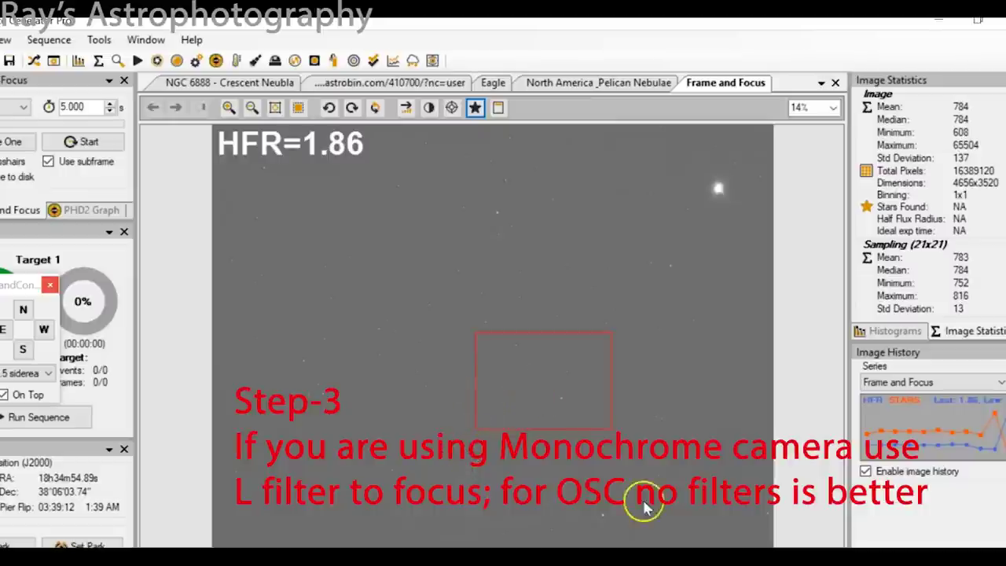
pyautogui.click(24, 143)
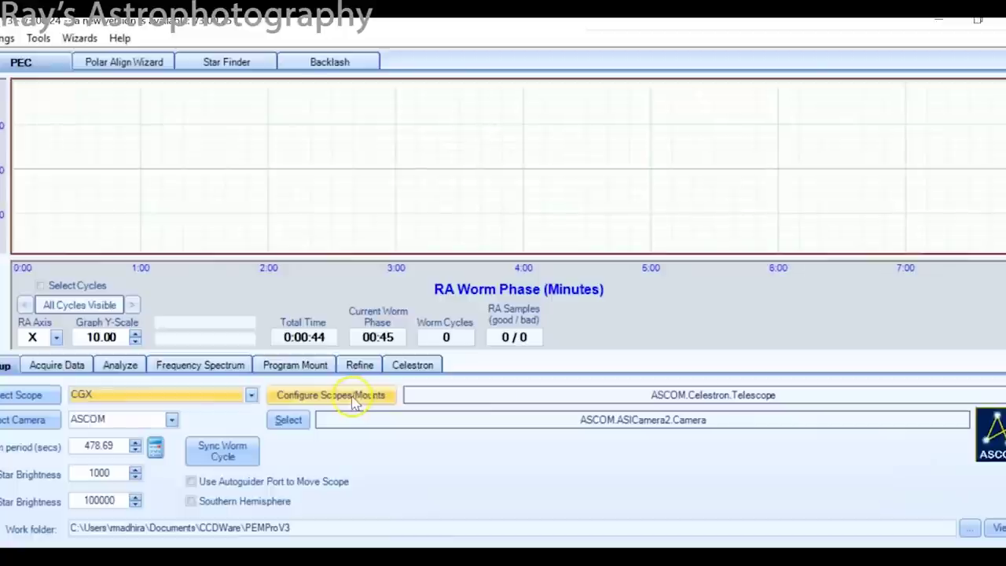
# Open Mount/Scope Configuration and start a new mount entry, correcting its description
pyautogui.click(354, 397)
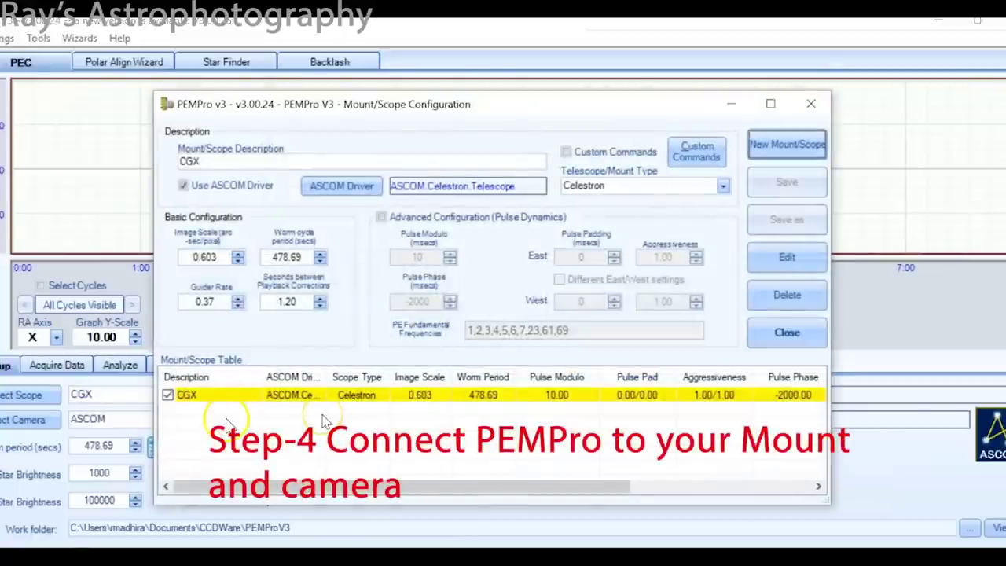
pyautogui.click(787, 144)
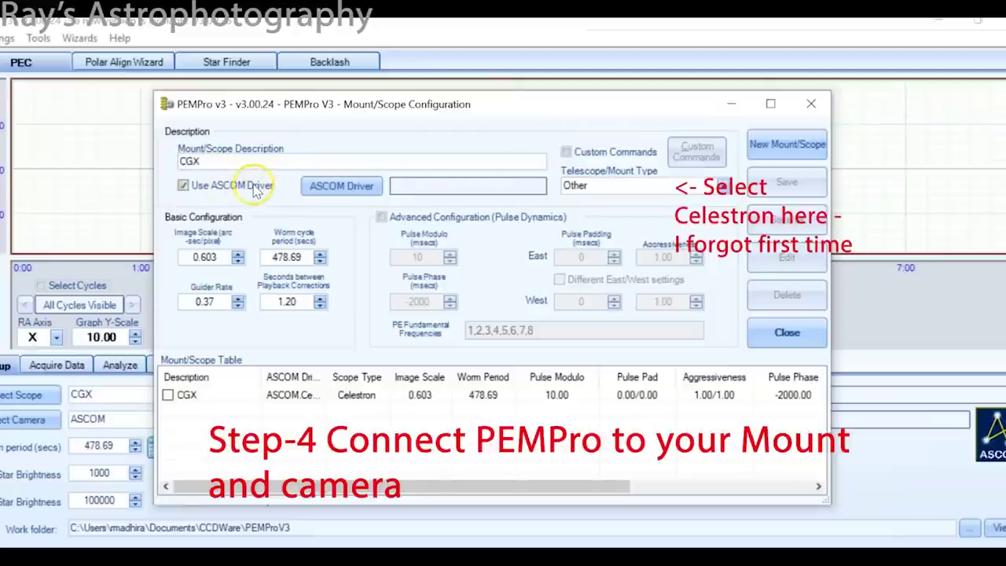
pyautogui.press('BackSpace')
pyautogui.press('BackSpace')
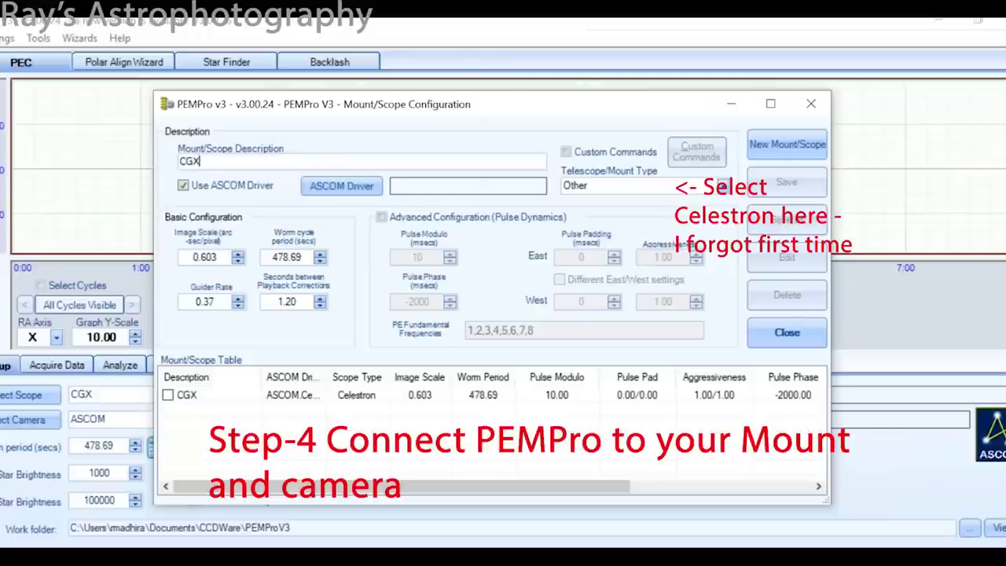
# Select the Celestron Telescope Driver and confirm its COM13 port in Properties
pyautogui.click(340, 189)
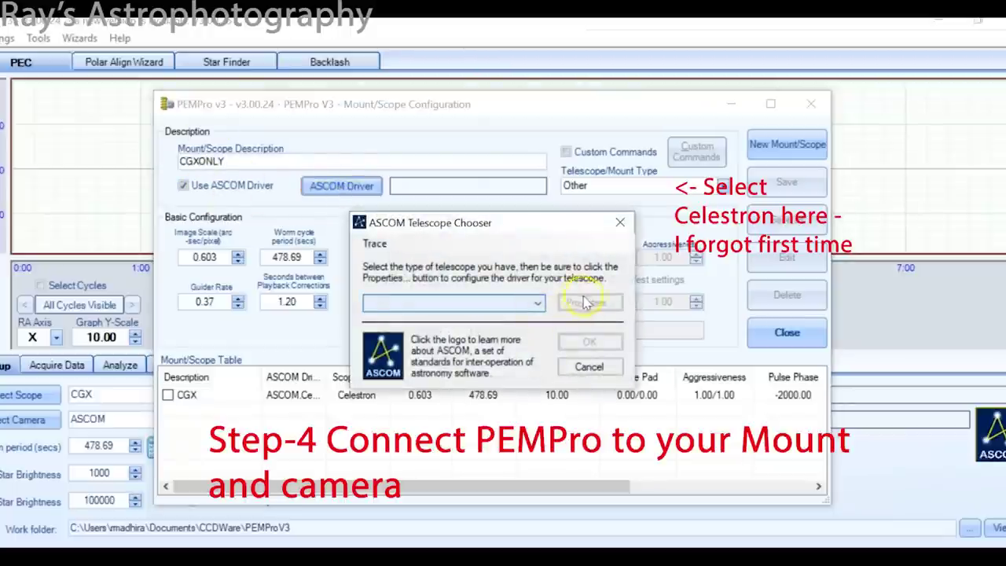
pyautogui.click(540, 303)
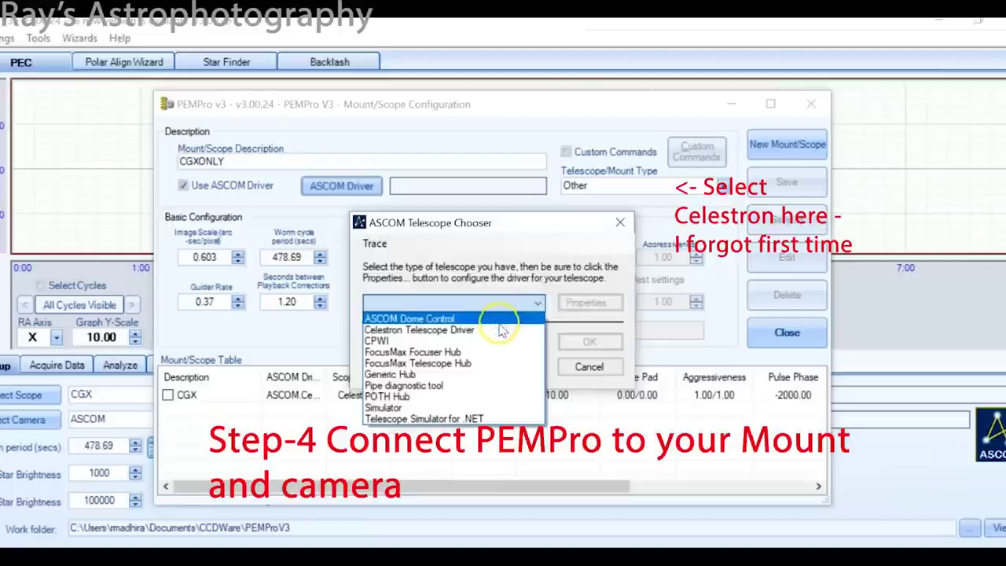
pyautogui.click(460, 331)
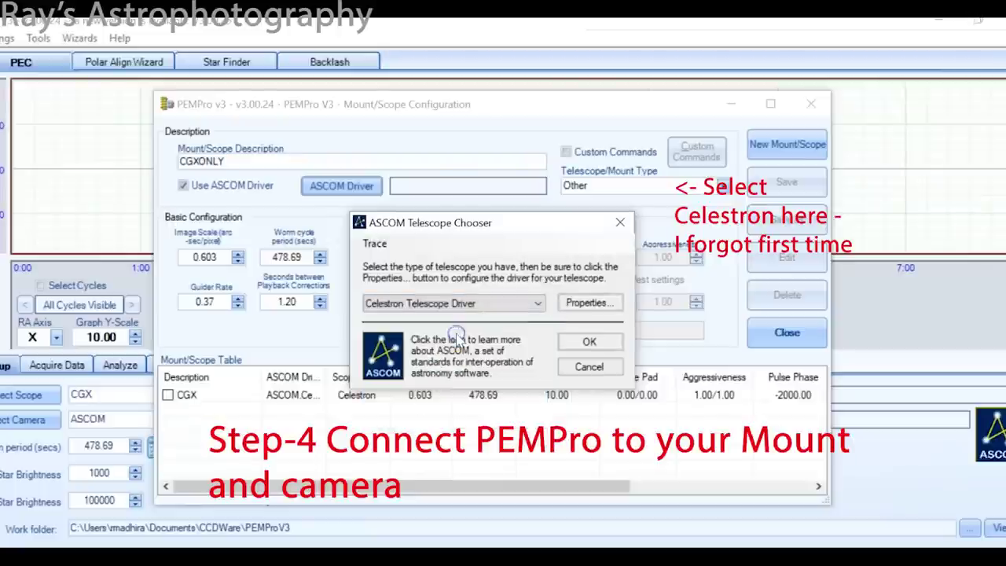
pyautogui.click(594, 304)
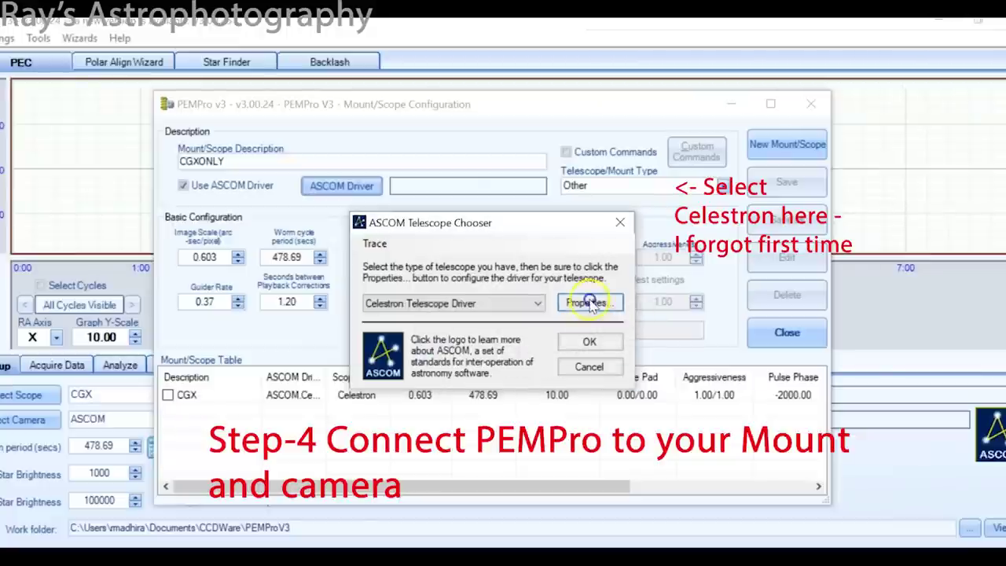
pyautogui.click(595, 306)
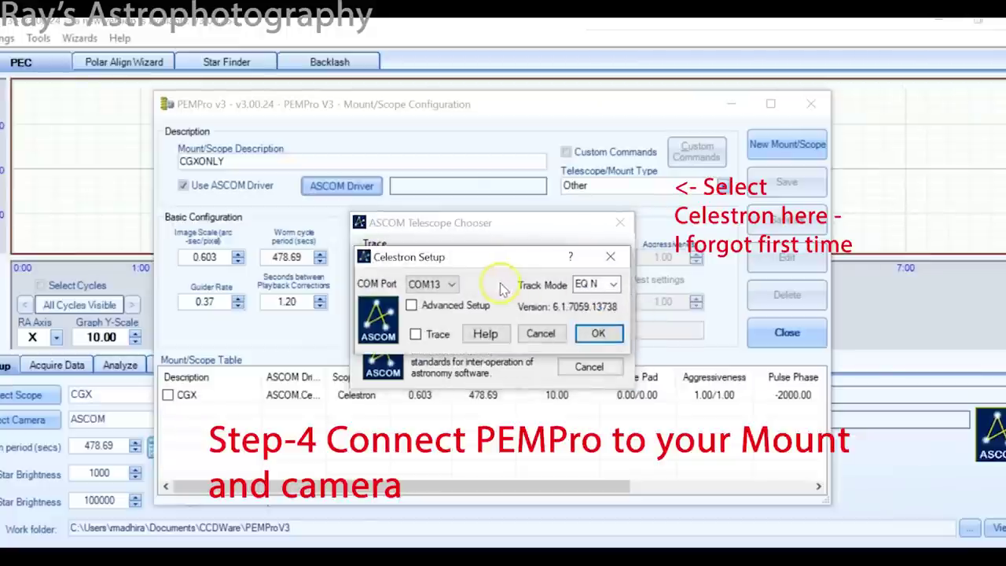
pyautogui.click(591, 333)
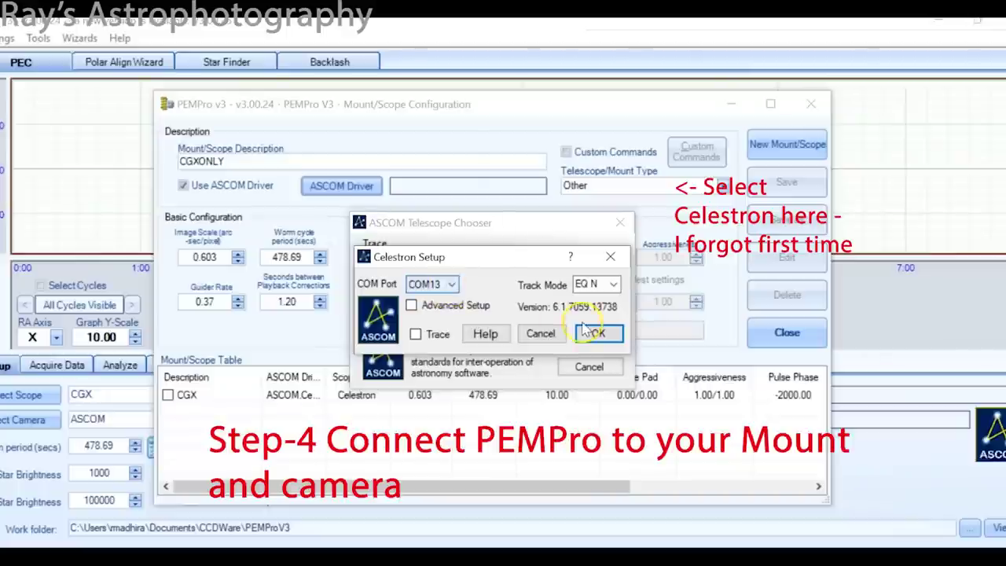
pyautogui.click(452, 285)
pyautogui.click(597, 333)
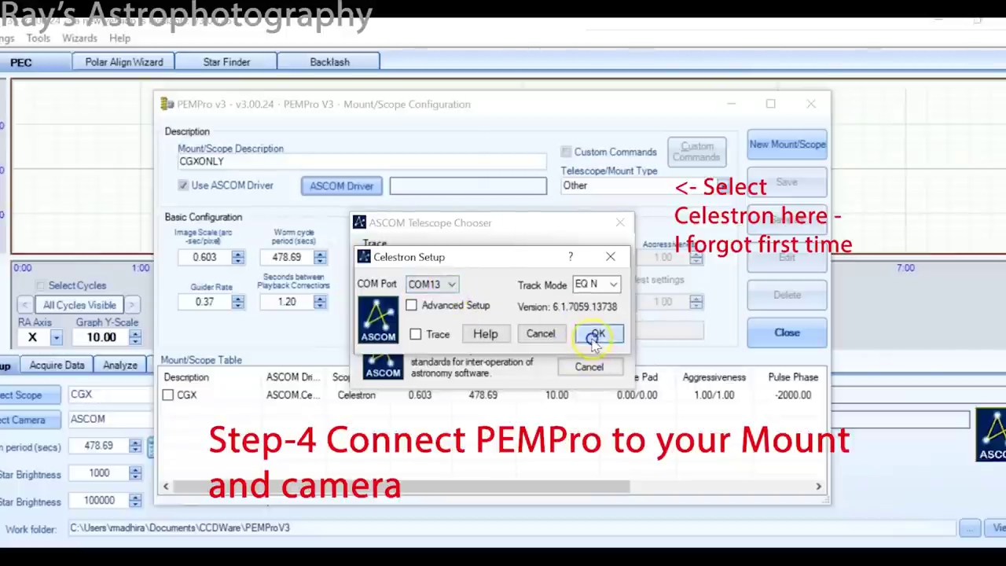
# Confirm the Celestron driver, save the CGXONLY profile, and review the Telescope/Mount Type list
pyautogui.click(576, 344)
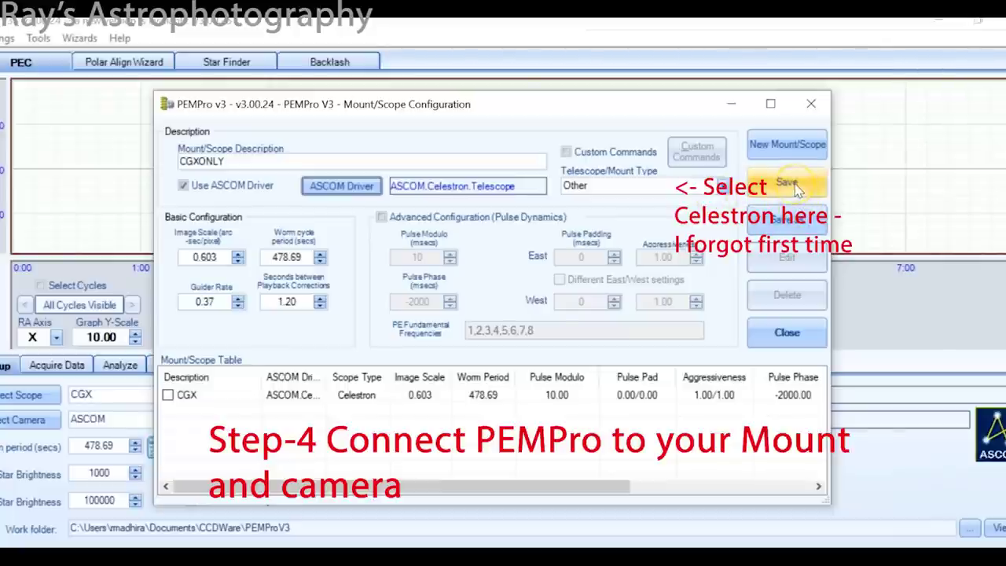
pyautogui.click(789, 183)
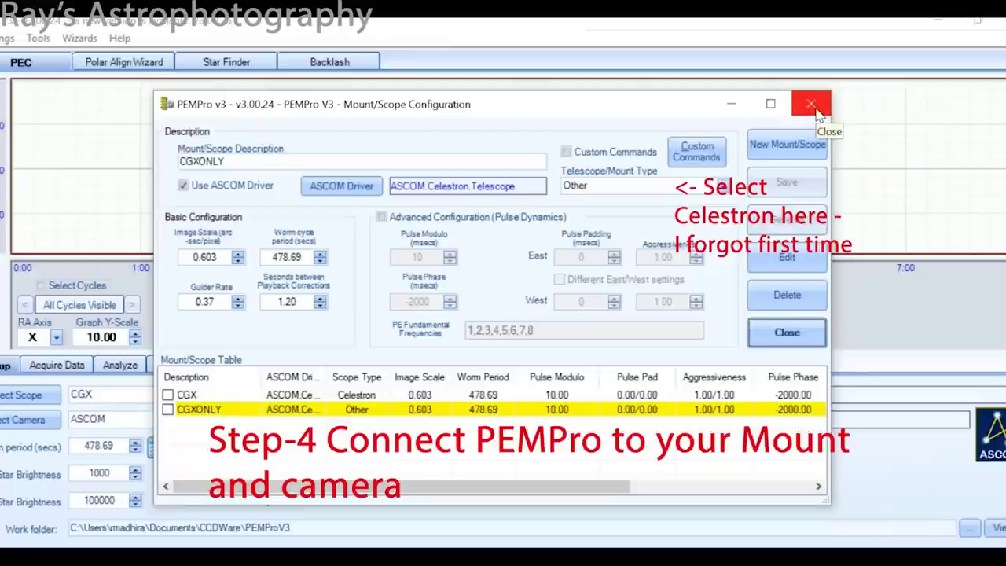
pyautogui.click(722, 185)
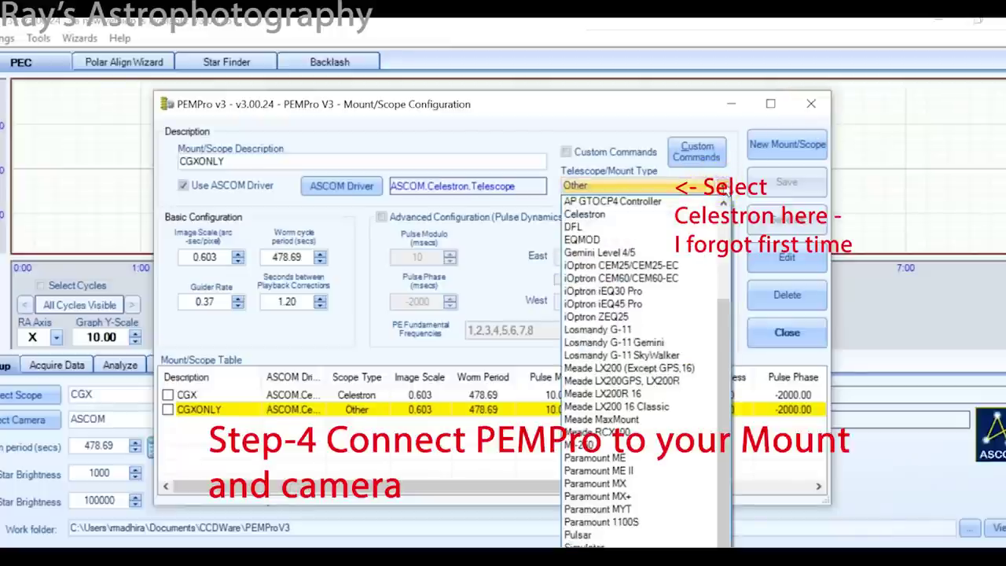
pyautogui.click(723, 187)
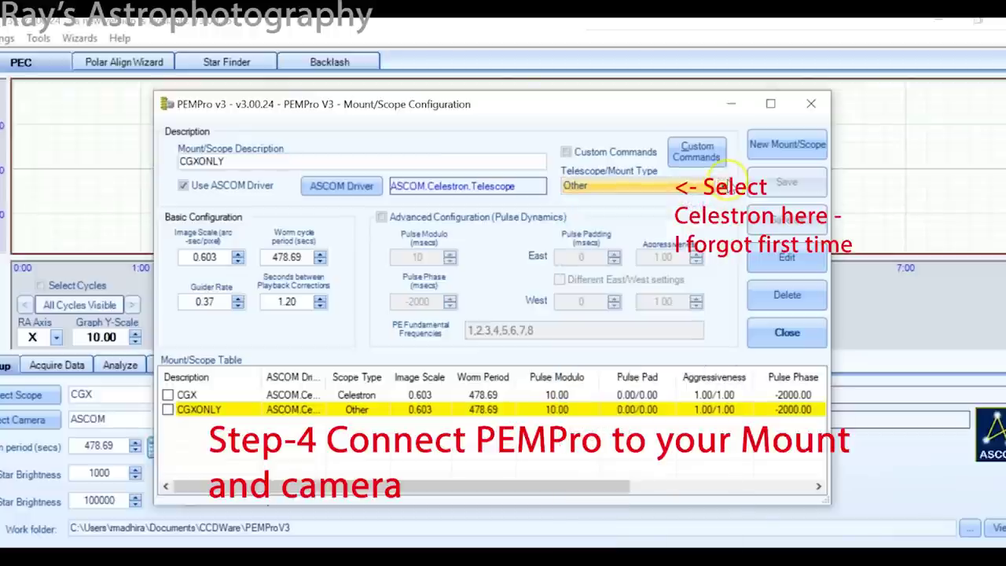
pyautogui.click(724, 186)
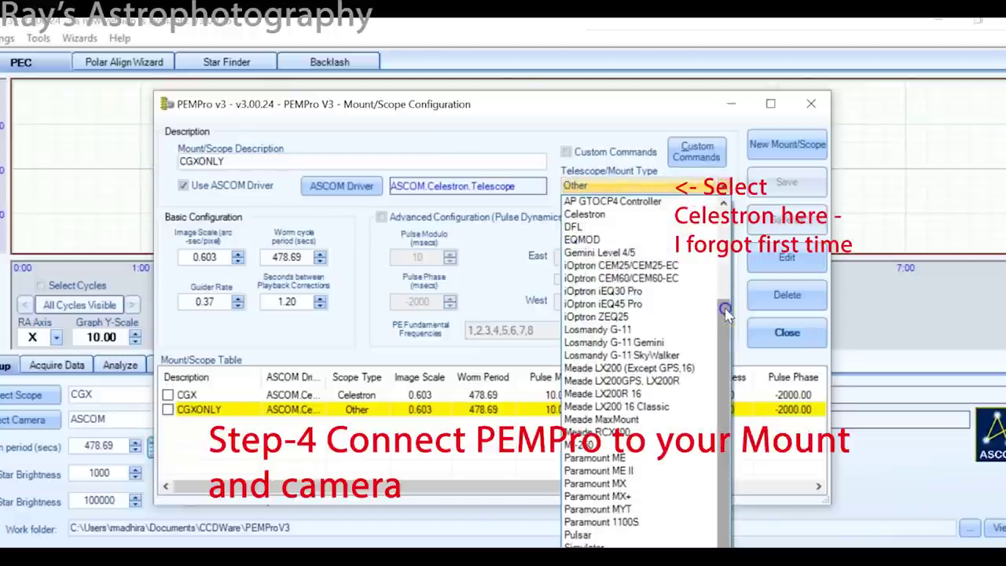
pyautogui.moveTo(727, 314); pyautogui.dragTo(738, 200)
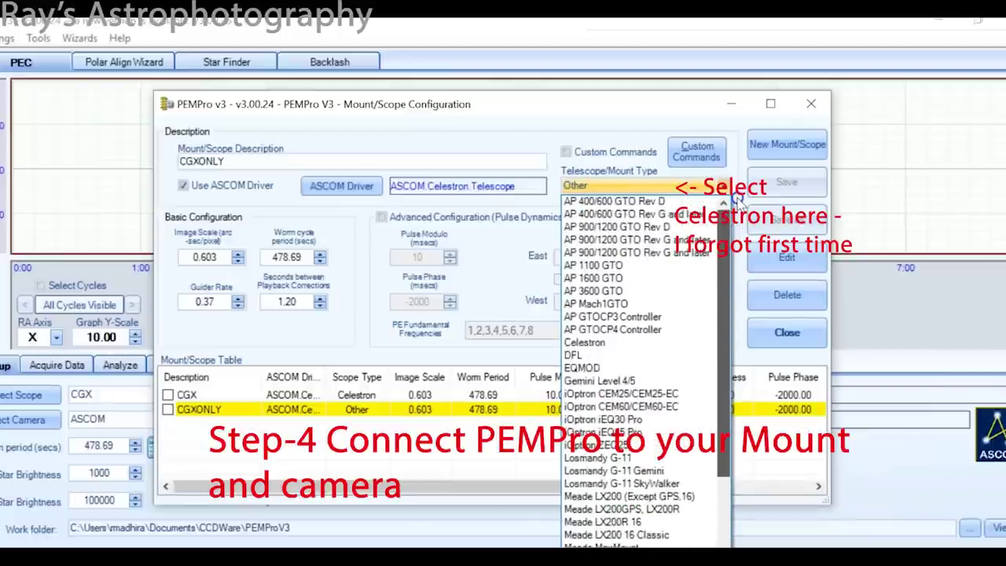
pyautogui.scroll(-3, 738, 203)
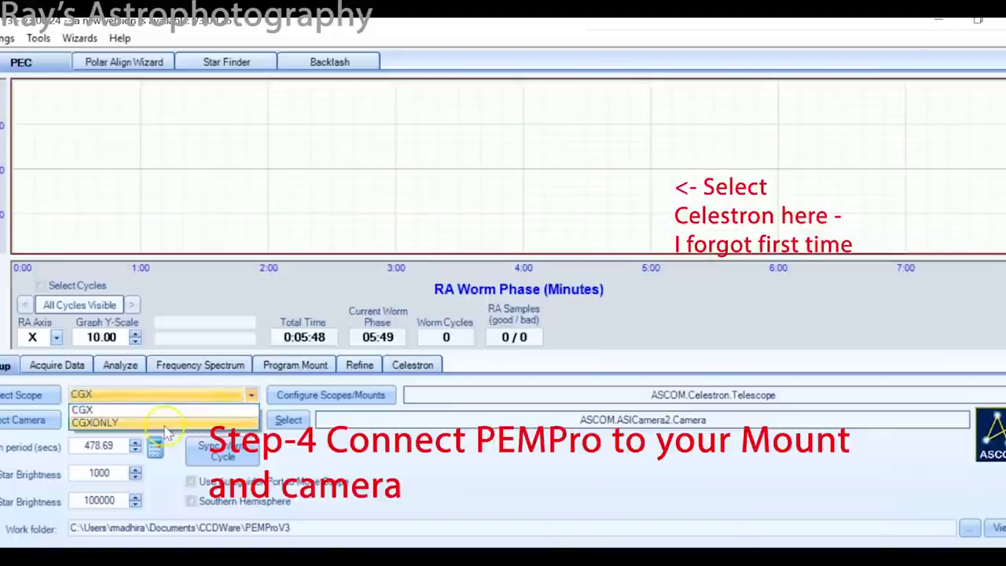
# Connect the scope using CGXONLY and set the ASI camera to the highest dynamic range preset
pyautogui.click(162, 422)
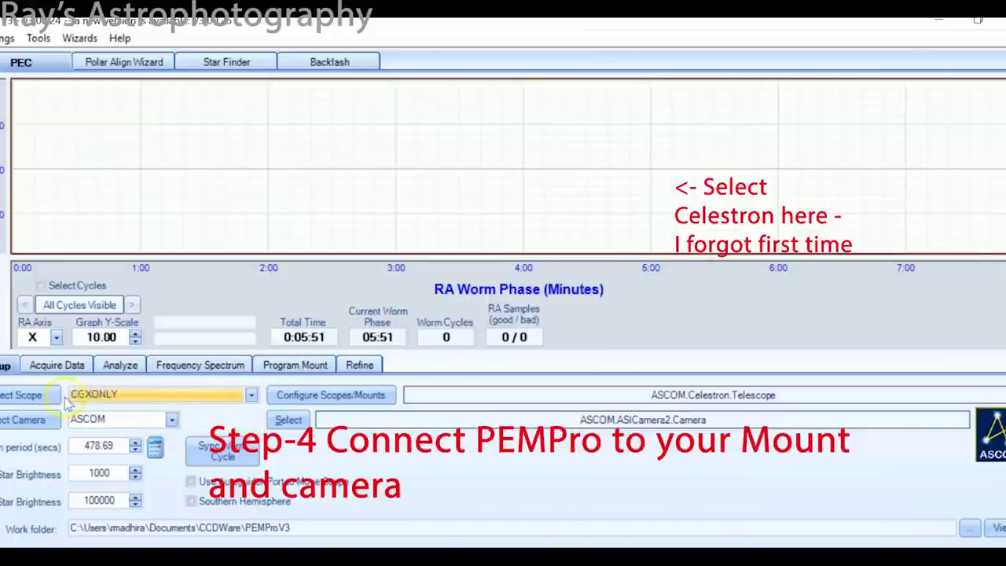
pyautogui.click(32, 396)
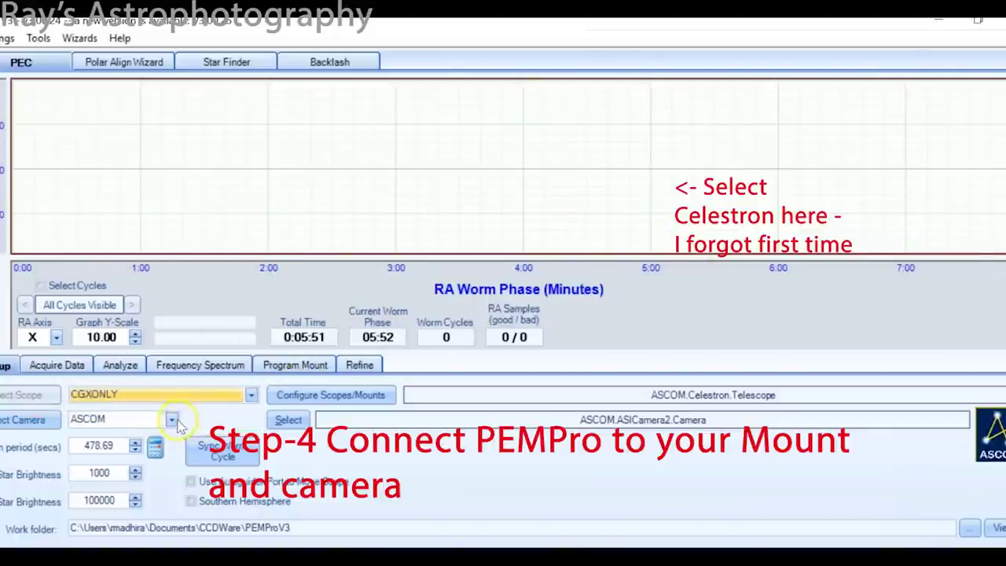
pyautogui.click(289, 421)
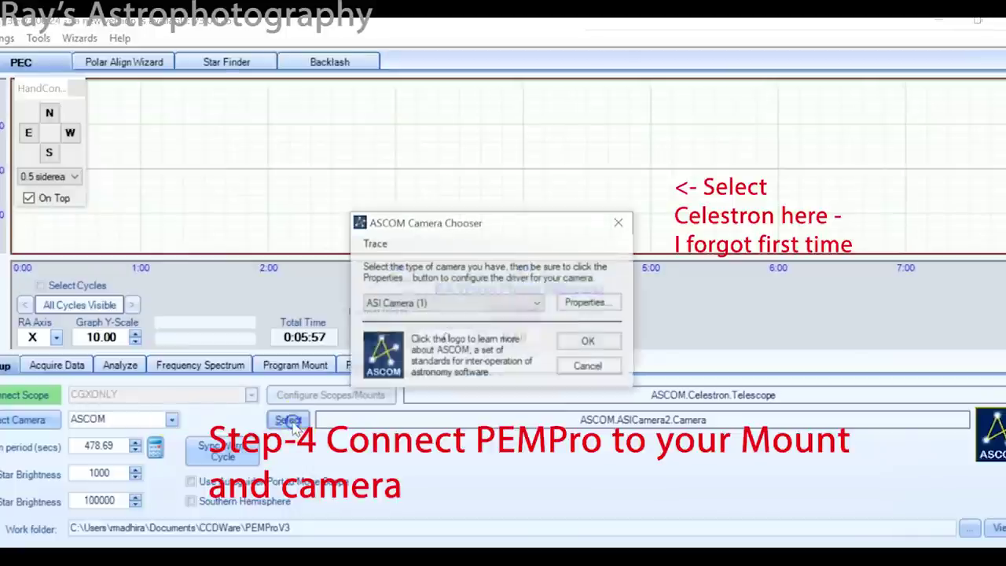
pyautogui.click(589, 305)
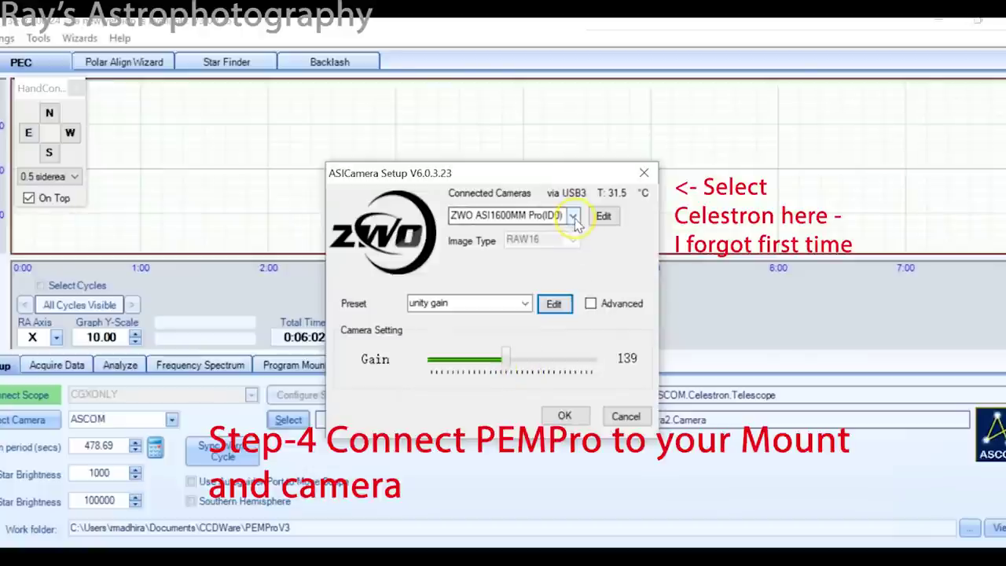
pyautogui.click(523, 304)
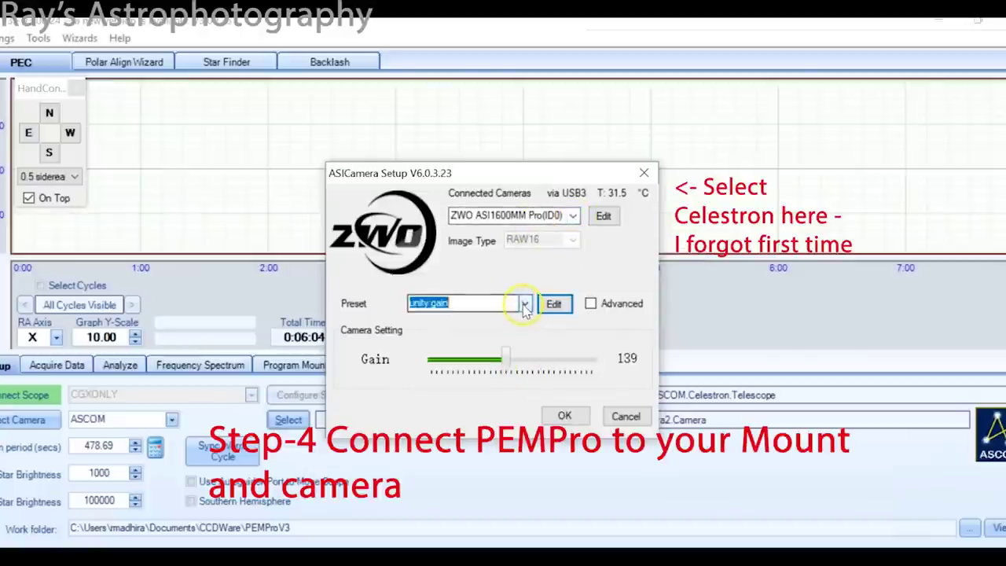
pyautogui.click(487, 319)
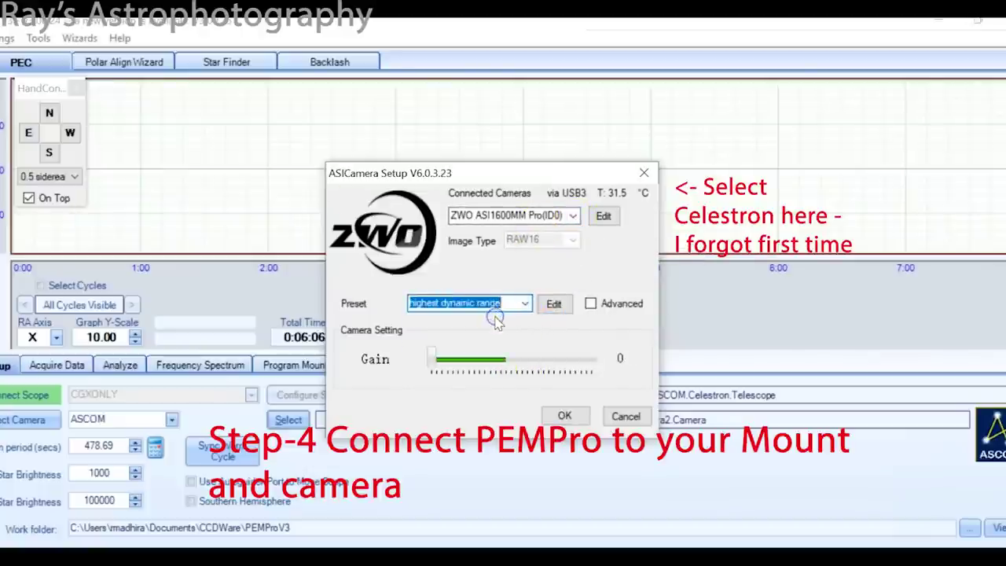
pyautogui.click(565, 416)
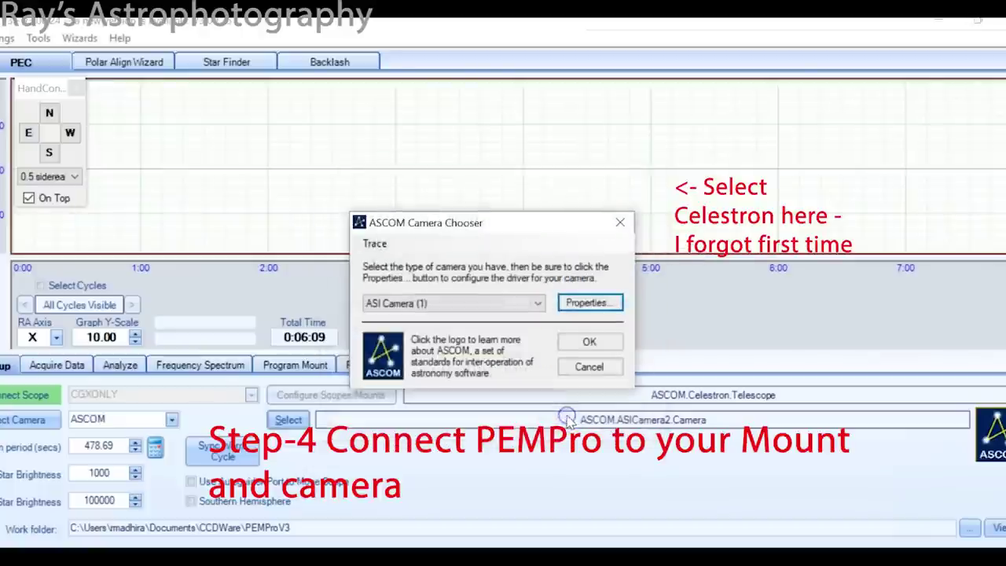
pyautogui.click(591, 343)
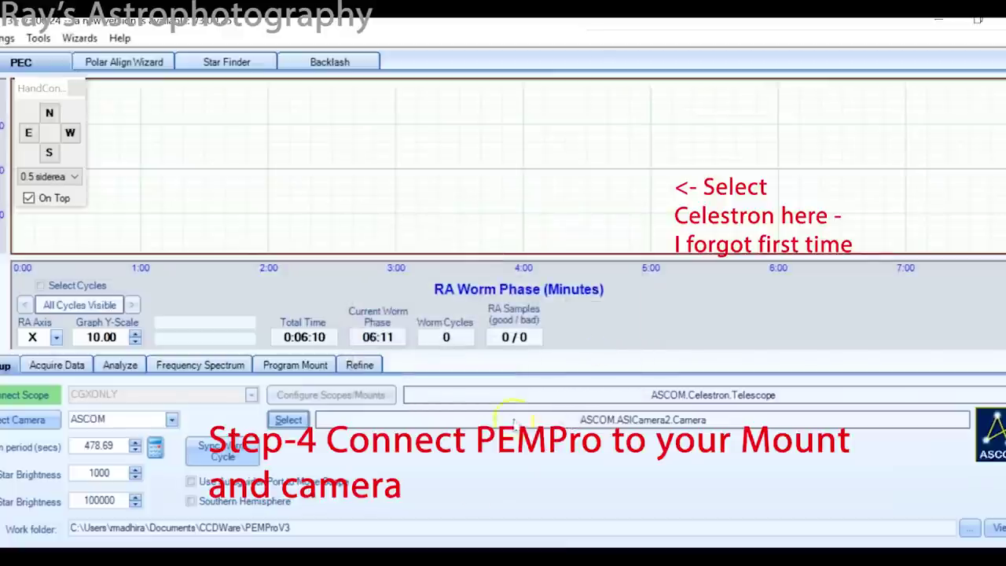
# Save Celestron as the CGXONLY mount type, then reselect and reconnect the ASI camera
pyautogui.click(35, 422)
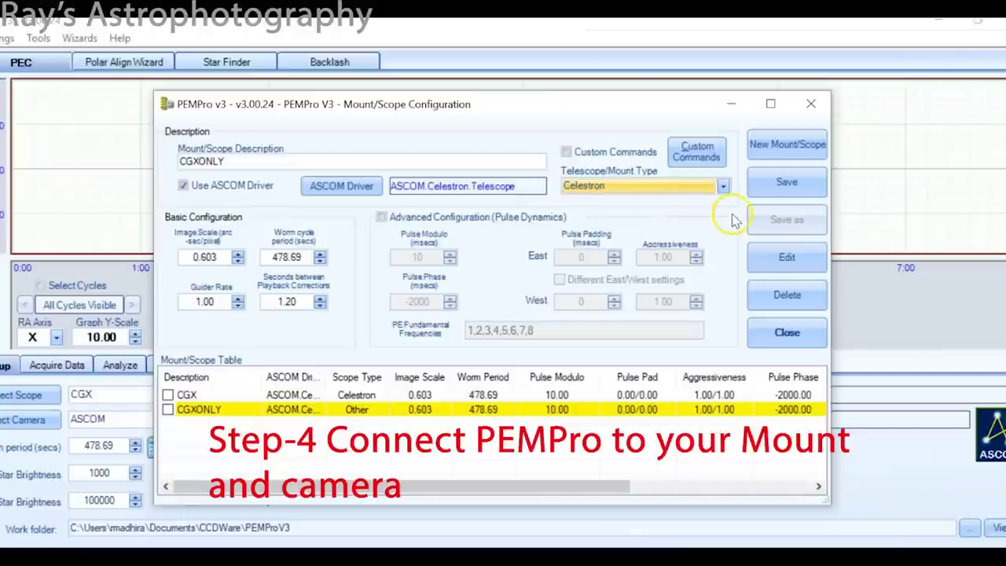
pyautogui.click(804, 178)
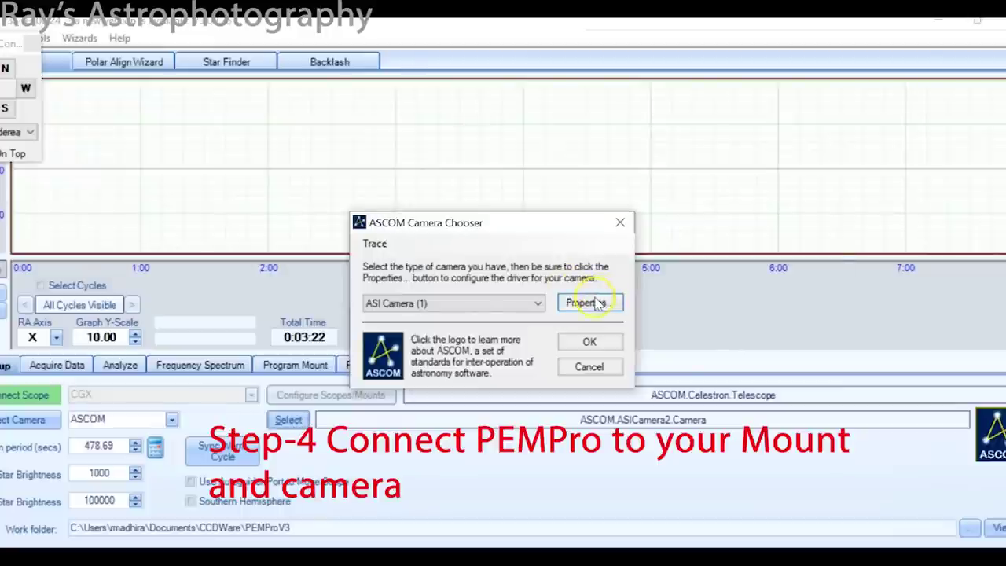
pyautogui.click(591, 302)
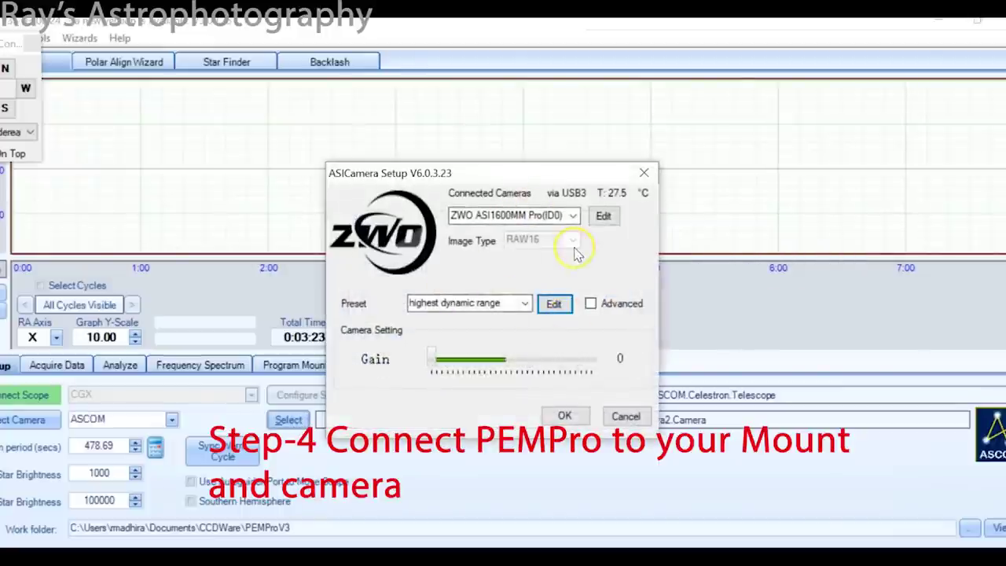
pyautogui.click(565, 415)
pyautogui.click(26, 422)
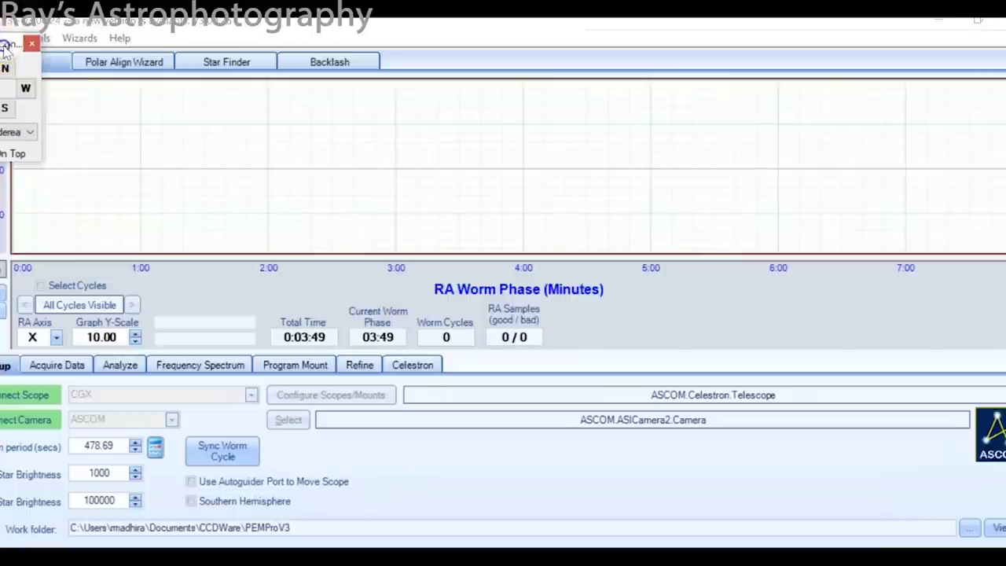
pyautogui.moveTo(9, 46); pyautogui.dragTo(988, 280)
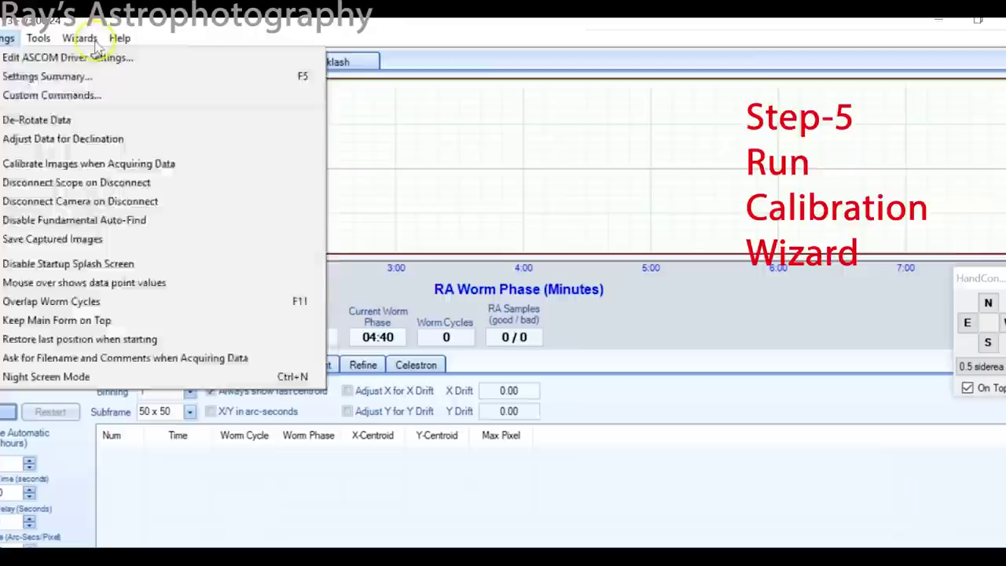
# Launch the Calibration Wizard from the Wizards menu and advance from Step 1 to Step 2
pyautogui.moveTo(80, 38)
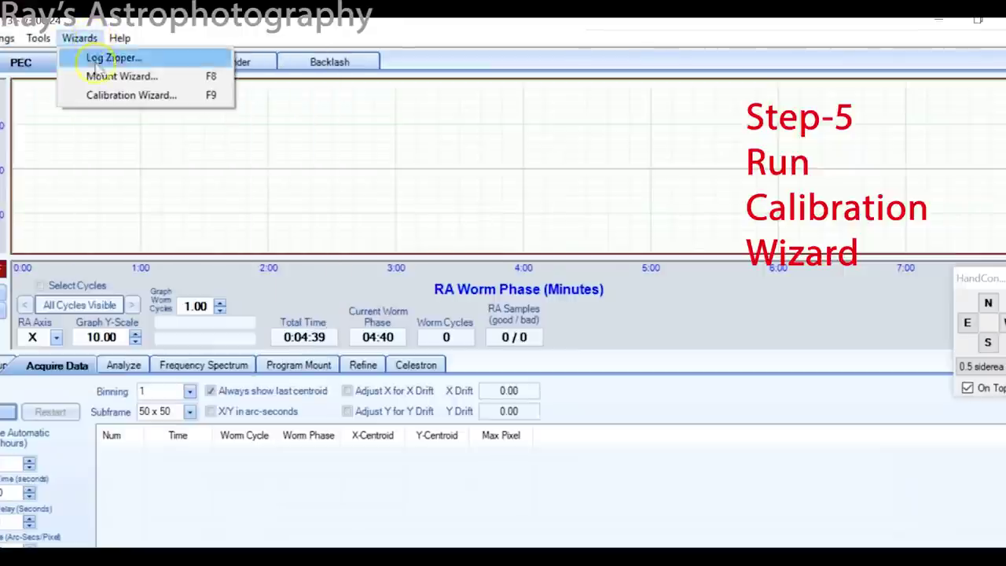
pyautogui.click(138, 100)
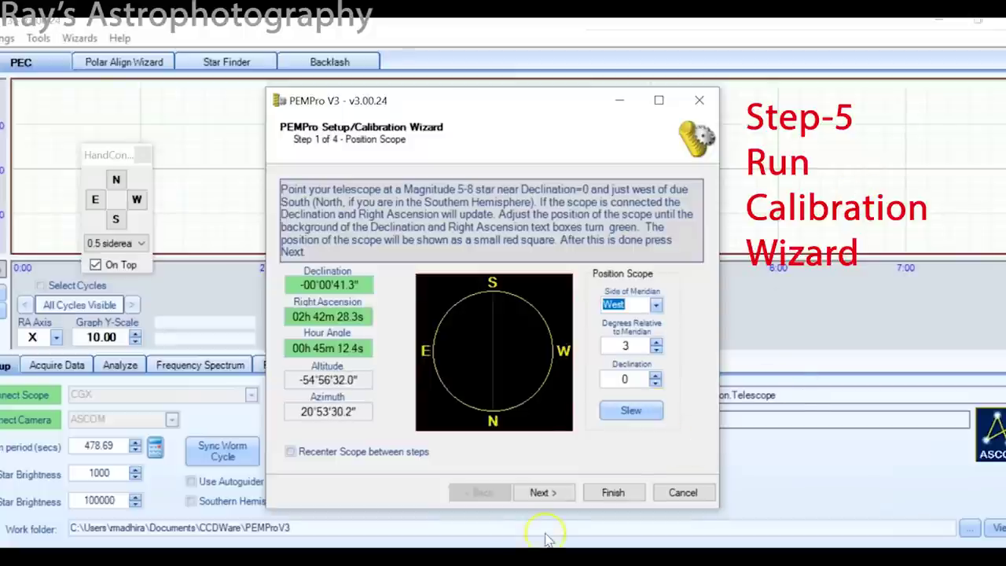
pyautogui.click(539, 493)
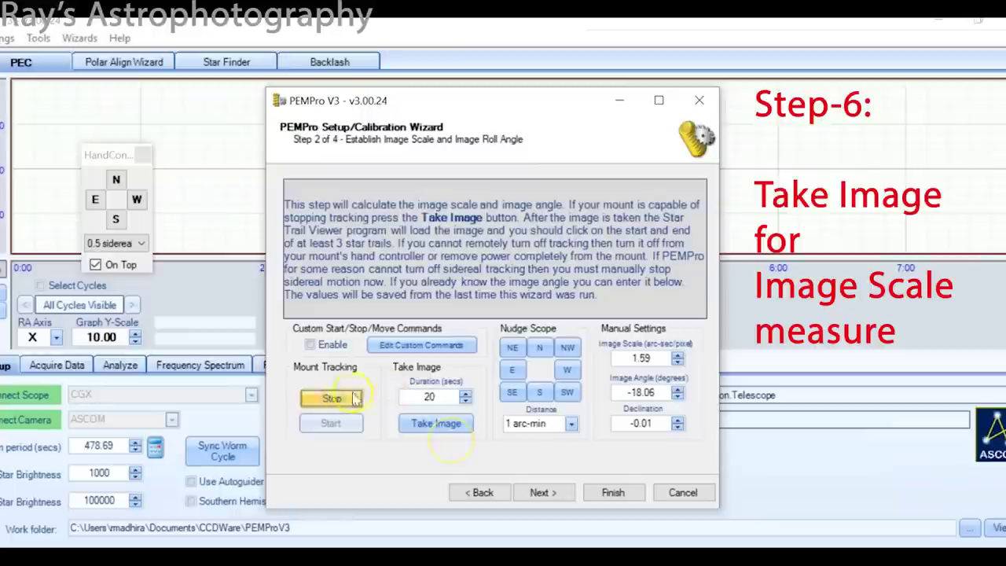
# Take a 20-second Step 2 exposure so the star trails load in Star Trail Viewer
pyautogui.click(432, 424)
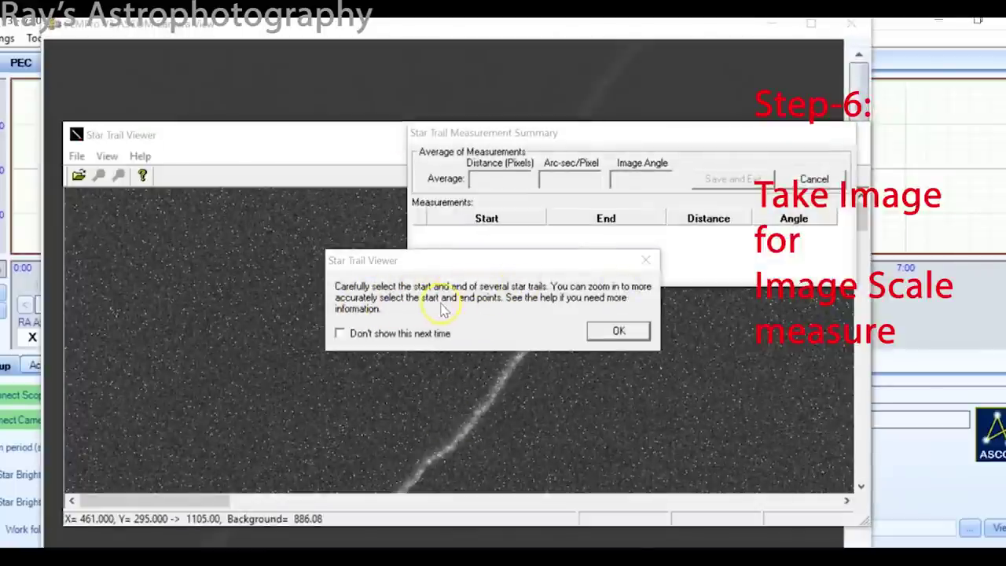
# Dismiss the trail-selection instructions and move the measurement summary clear of the star image
pyautogui.click(620, 332)
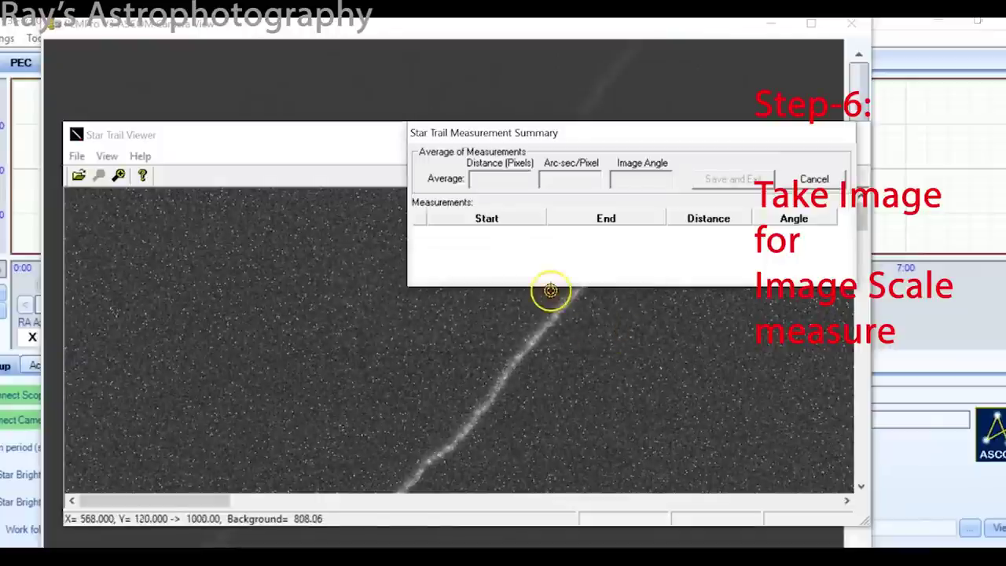
pyautogui.moveTo(477, 132); pyautogui.dragTo(708, 33)
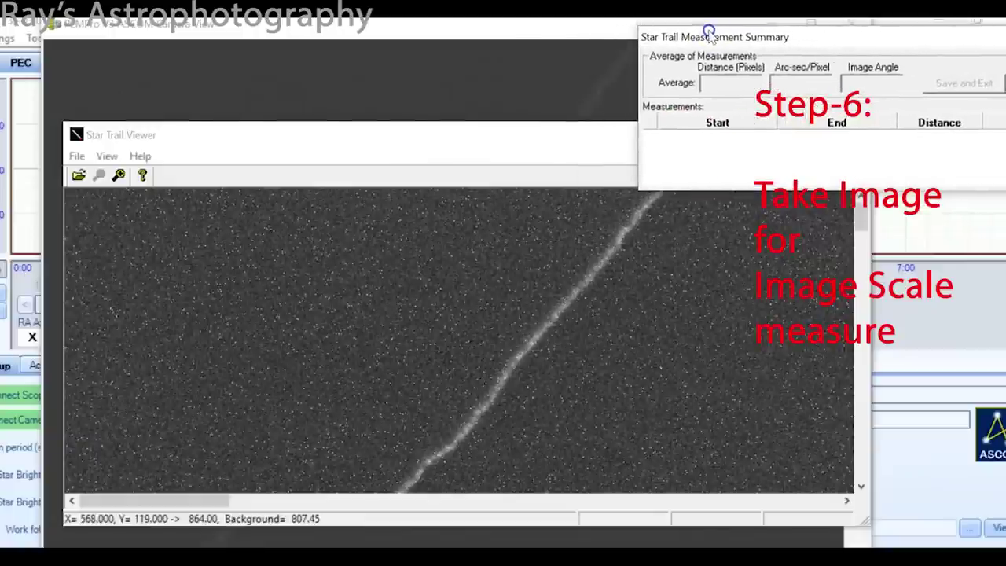
pyautogui.click(119, 175)
pyautogui.click(98, 175)
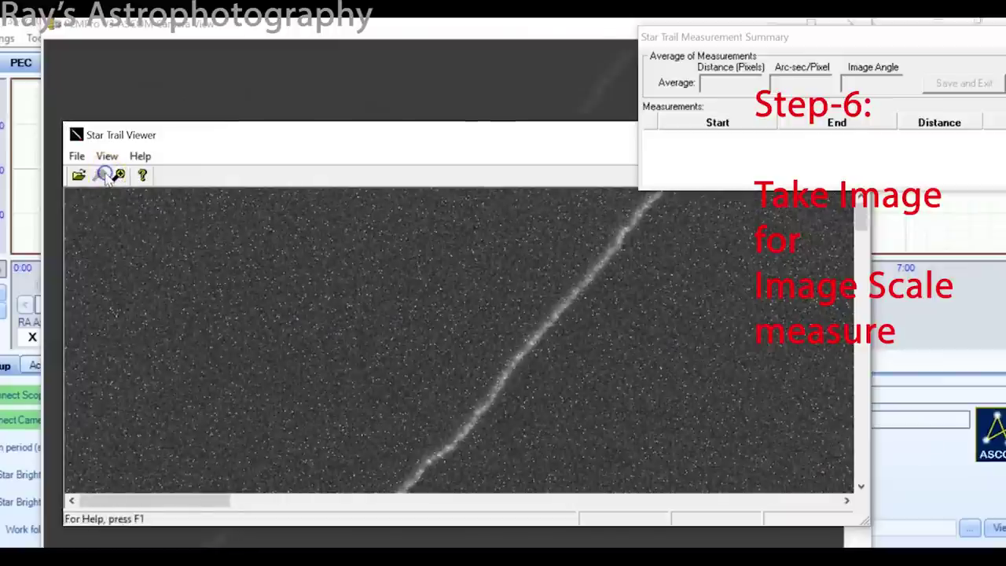
pyautogui.moveTo(708, 37); pyautogui.dragTo(769, 21)
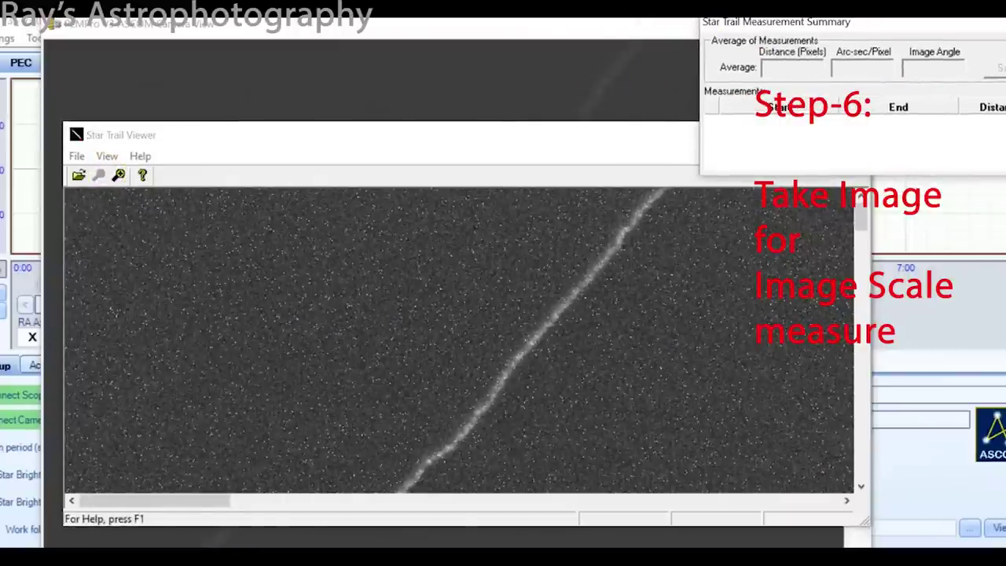
# Measure a trail from its lower end to its other end, then delete the first measurement
pyautogui.click(404, 487)
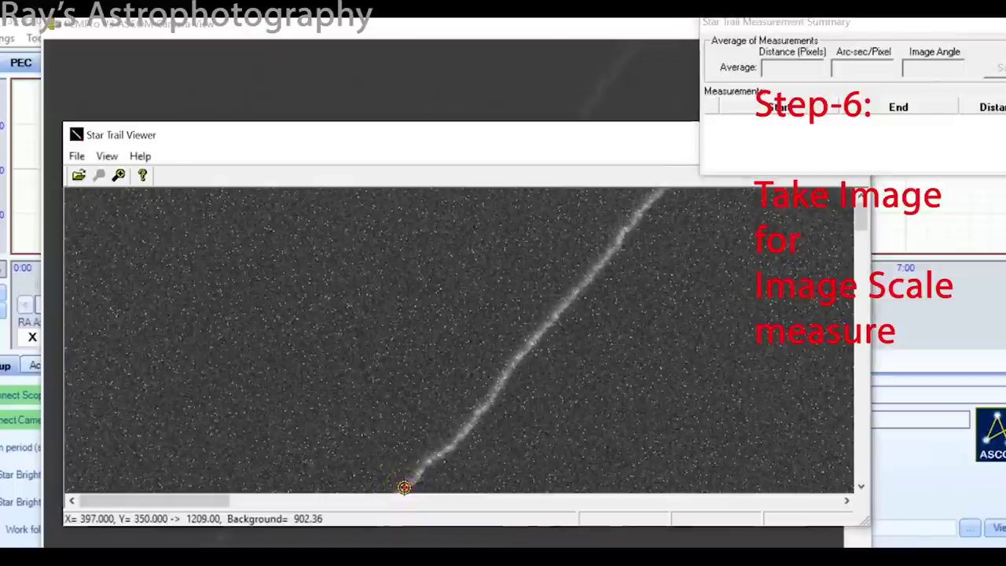
pyautogui.moveTo(403, 487)
pyautogui.mouseDown()
pyautogui.moveTo(593, 393)
pyautogui.moveTo(665, 192)
pyautogui.moveTo(865, 224)
pyautogui.moveTo(865, 247)
pyautogui.mouseUp()
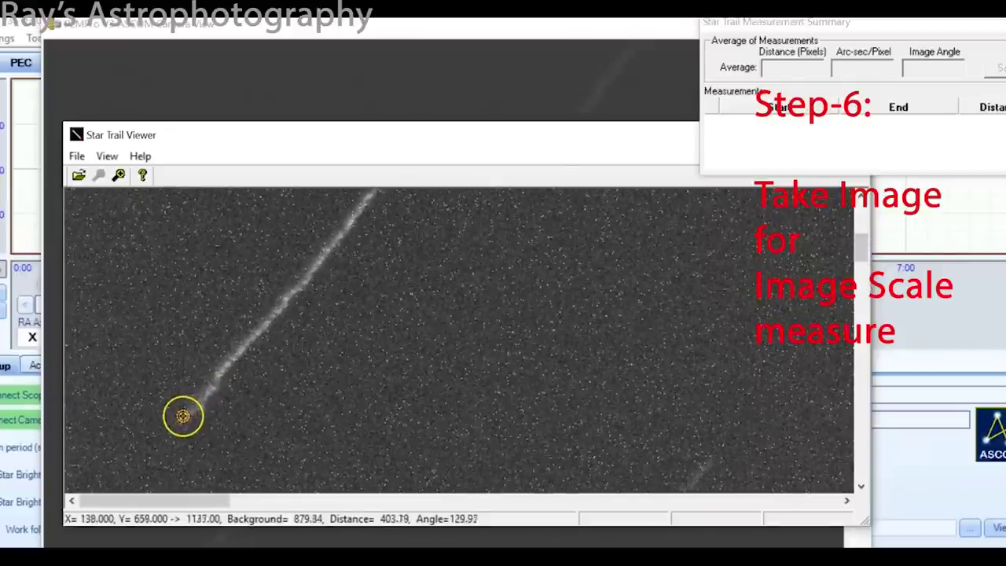
pyautogui.click(183, 417)
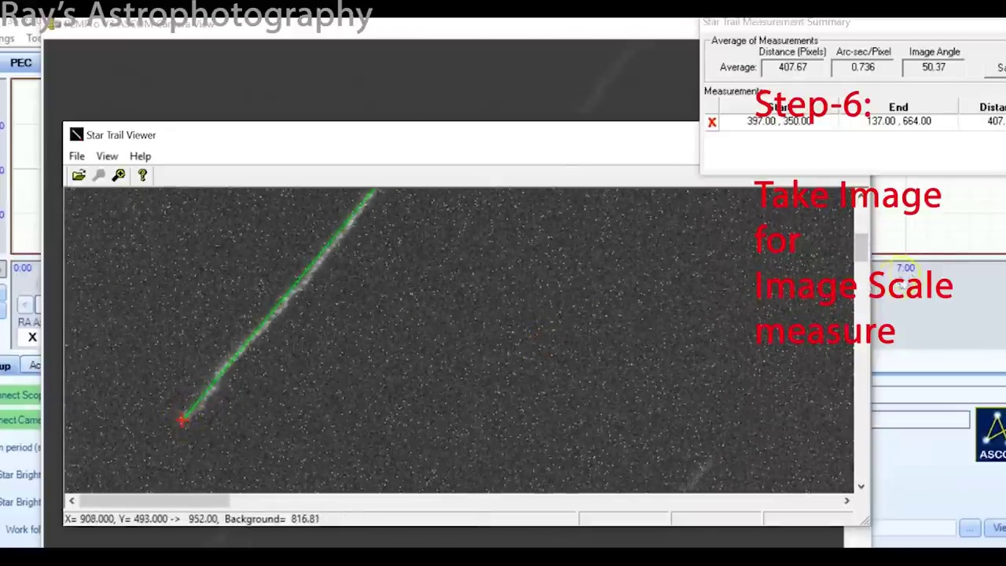
pyautogui.click(712, 123)
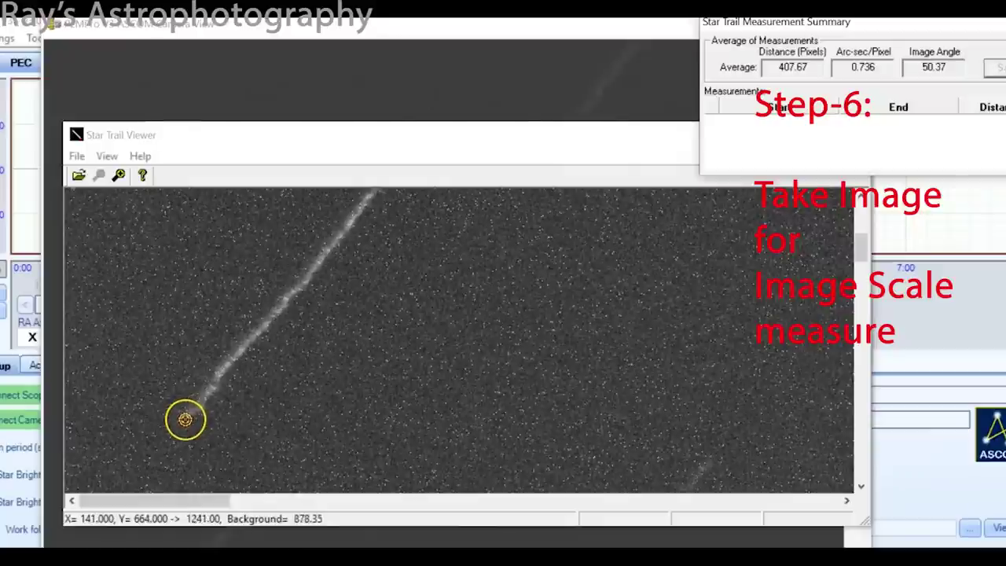
# Zoom out to the whole trail and re-measure it from its lower end toward its upper end
pyautogui.click(118, 175)
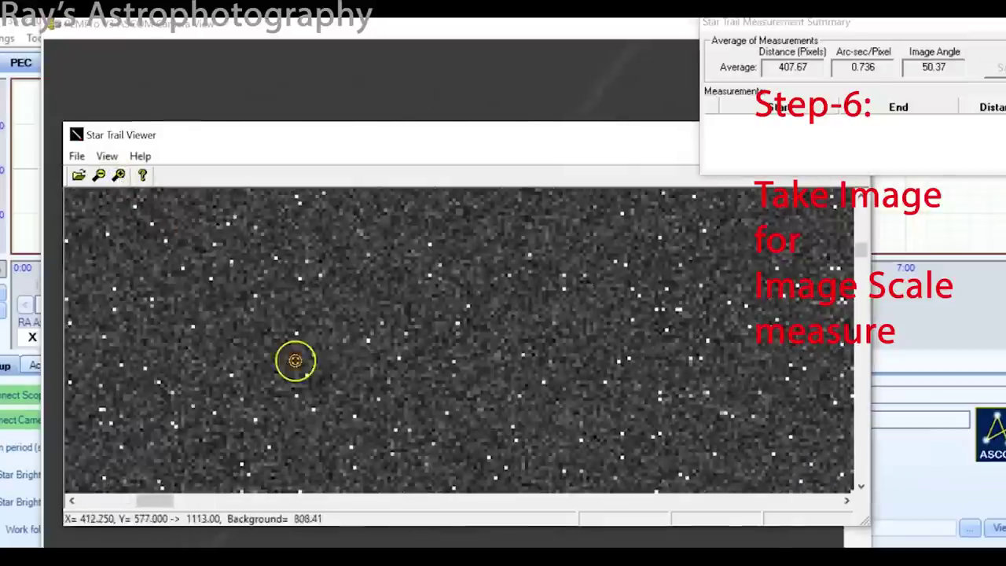
pyautogui.click(101, 175)
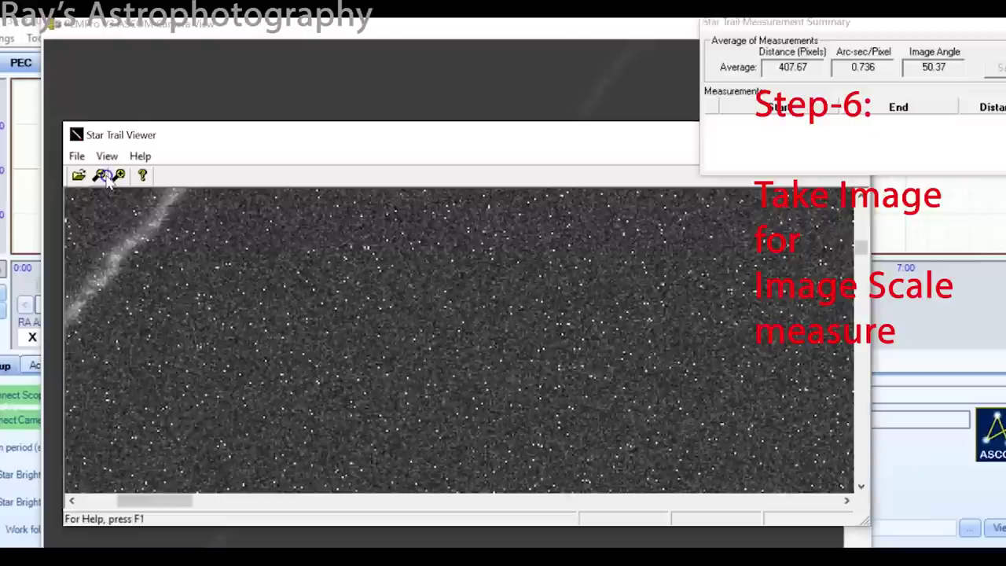
pyautogui.click(102, 176)
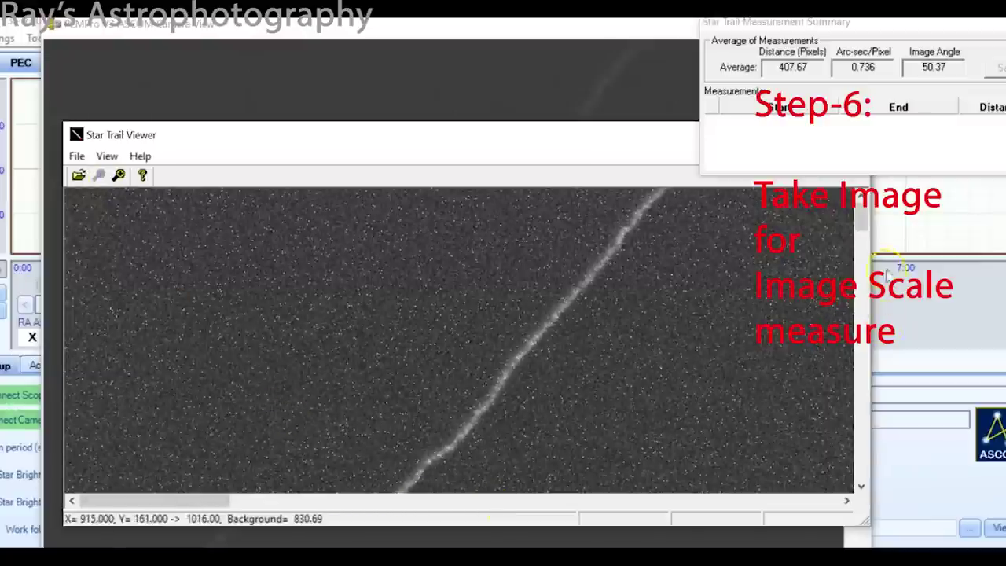
pyautogui.moveTo(857, 220); pyautogui.dragTo(860, 252)
pyautogui.click(313, 326)
pyautogui.moveTo(191, 353); pyautogui.dragTo(871, 213)
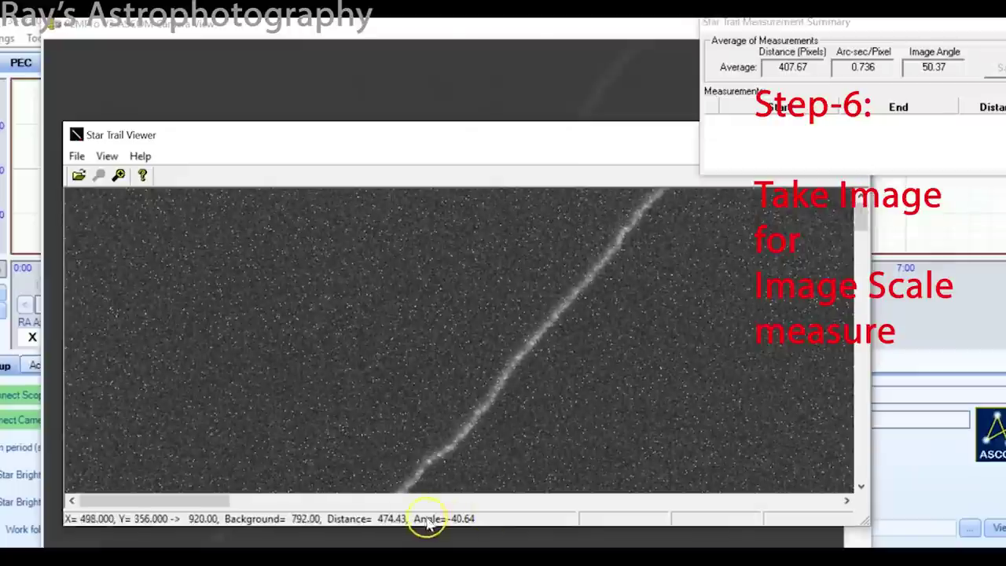
pyautogui.moveTo(206, 503); pyautogui.dragTo(259, 504)
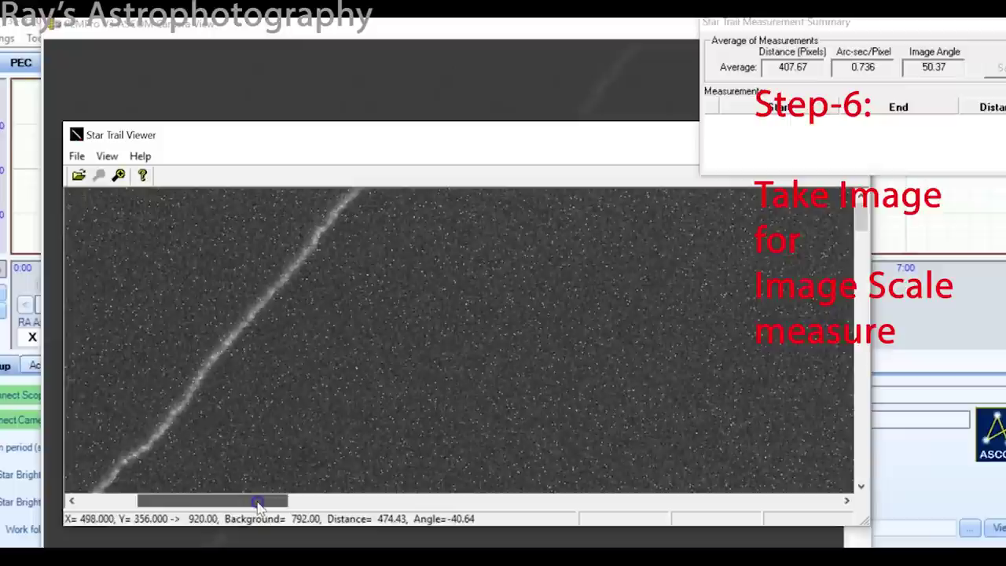
pyautogui.moveTo(334, 390)
pyautogui.mouseDown()
pyautogui.moveTo(411, 278)
pyautogui.moveTo(357, 191)
pyautogui.mouseUp()
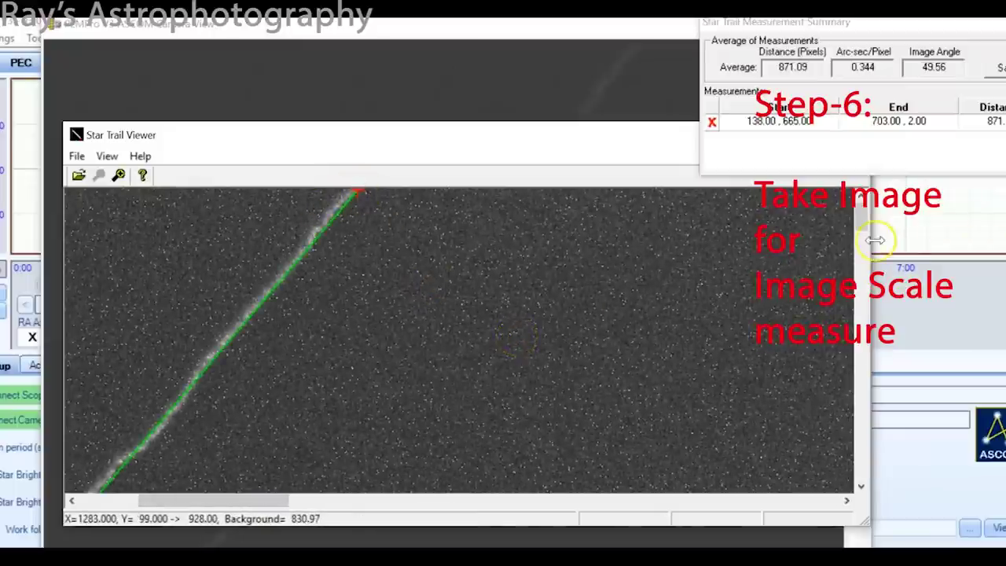
pyautogui.moveTo(862, 218); pyautogui.dragTo(871, 288)
# Add a second trail measurement running from its start to its upper end
pyautogui.click(804, 269)
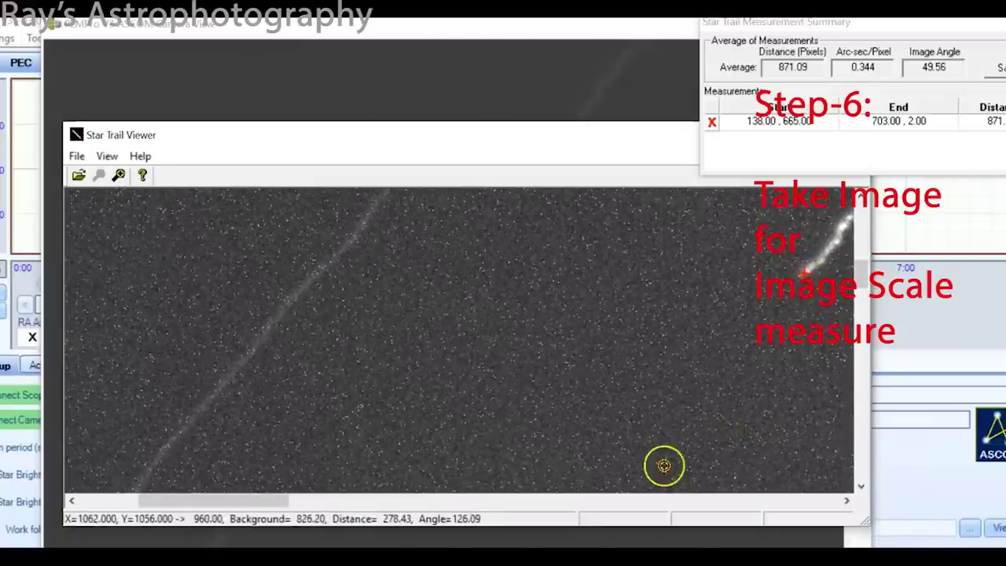
pyautogui.moveTo(247, 503); pyautogui.dragTo(325, 503)
pyautogui.moveTo(863, 267); pyautogui.dragTo(867, 228)
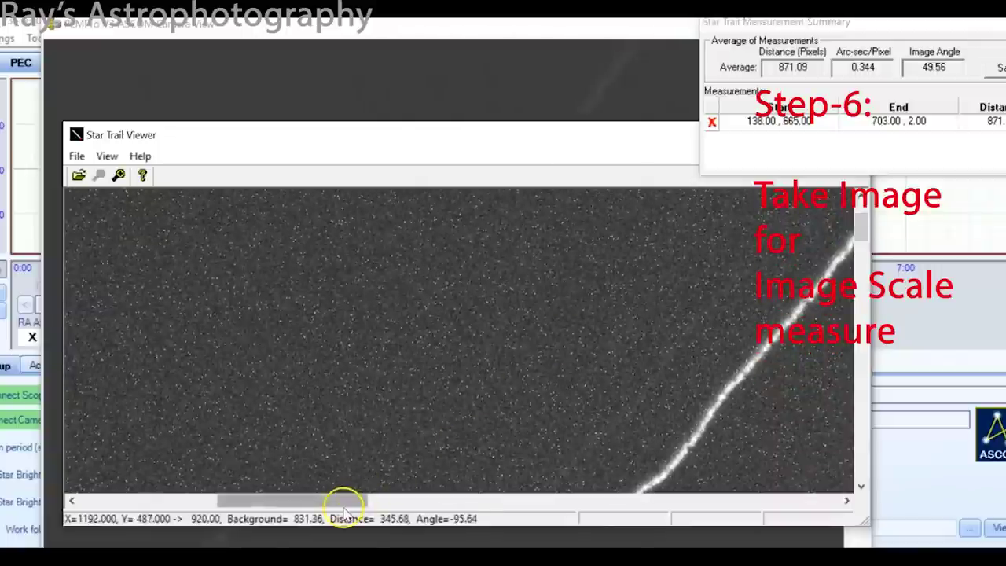
pyautogui.moveTo(344, 500); pyautogui.dragTo(408, 501)
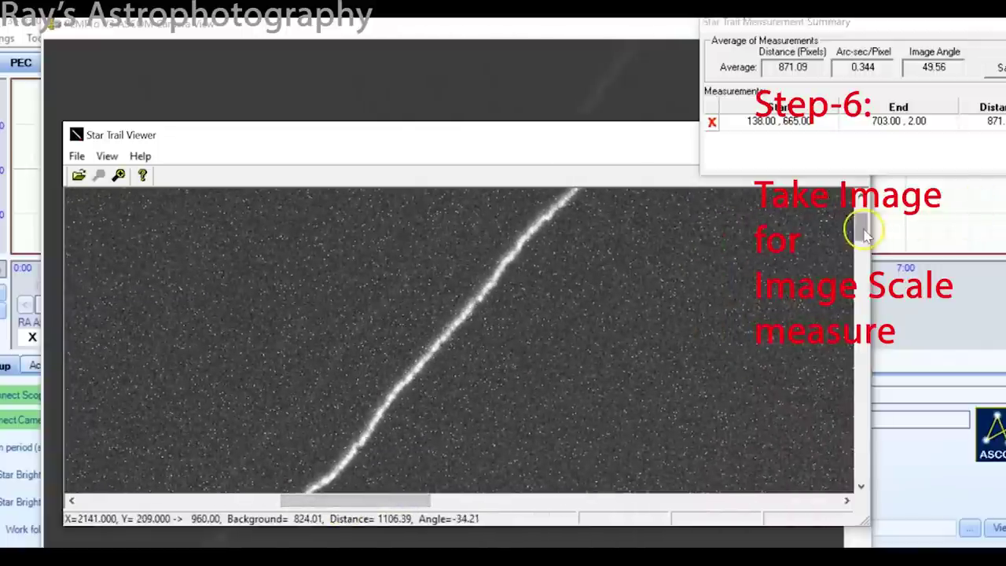
pyautogui.moveTo(862, 226); pyautogui.dragTo(863, 188)
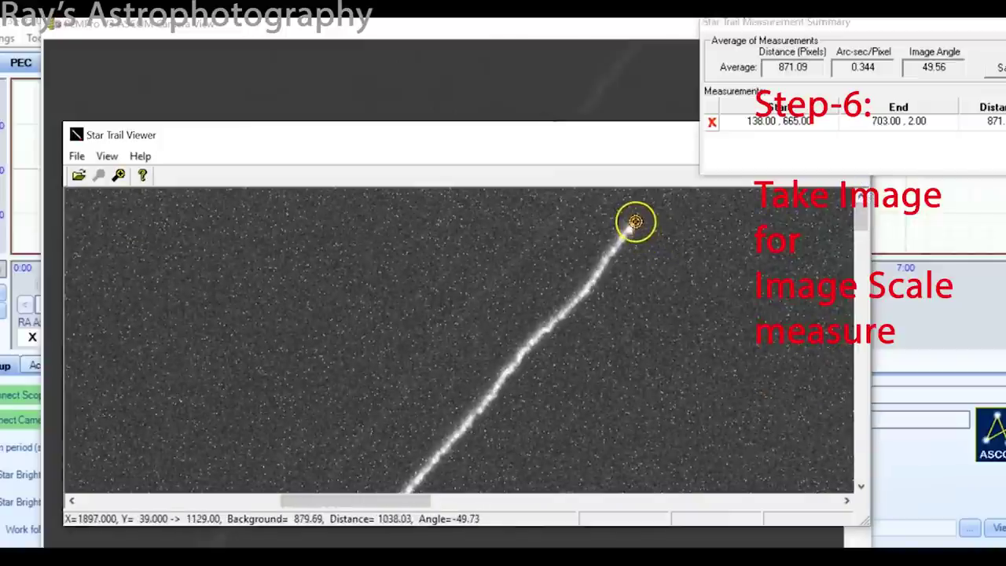
pyautogui.click(636, 225)
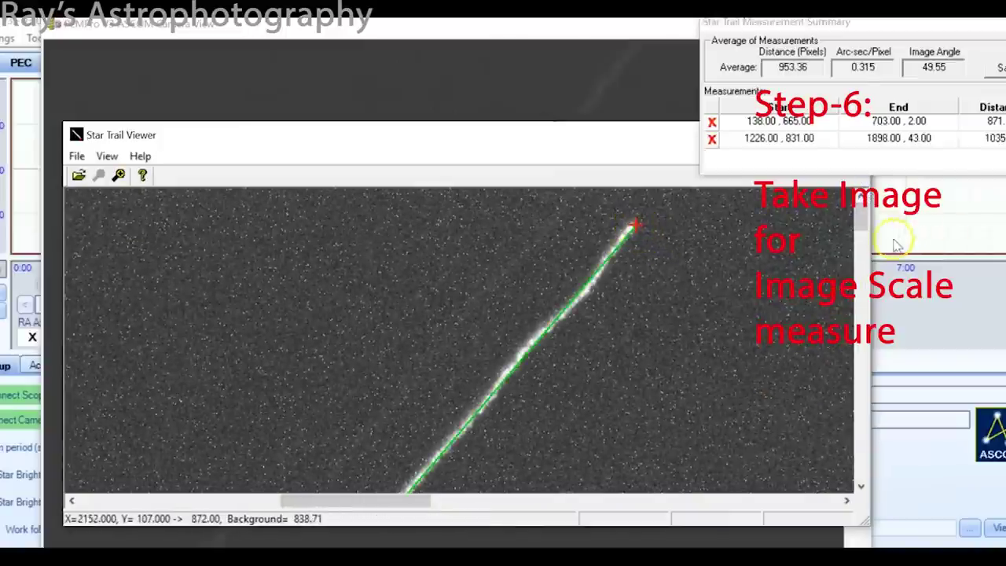
# Add a third trail measurement between the trail's start and end points
pyautogui.moveTo(862, 206); pyautogui.dragTo(874, 346)
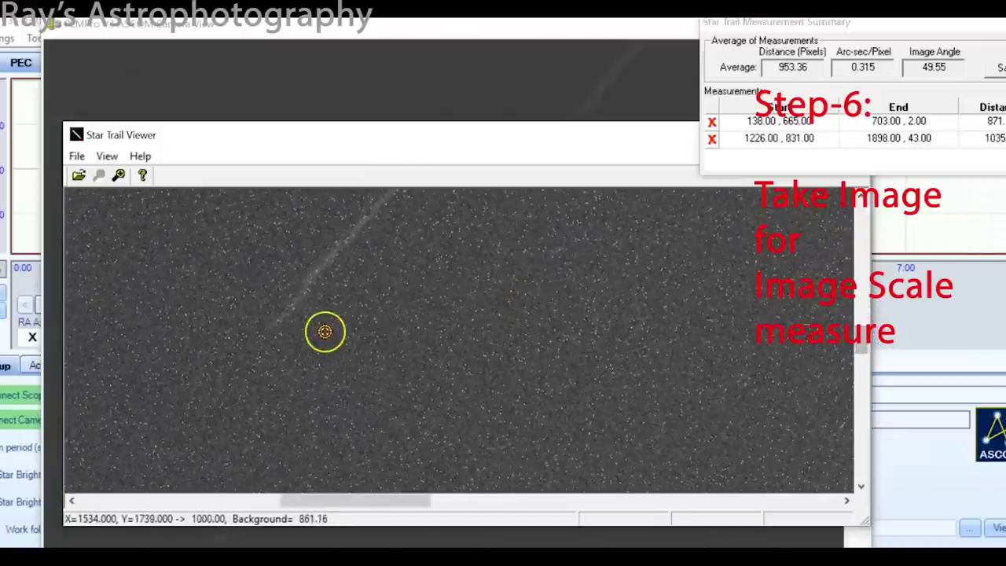
pyautogui.click(280, 320)
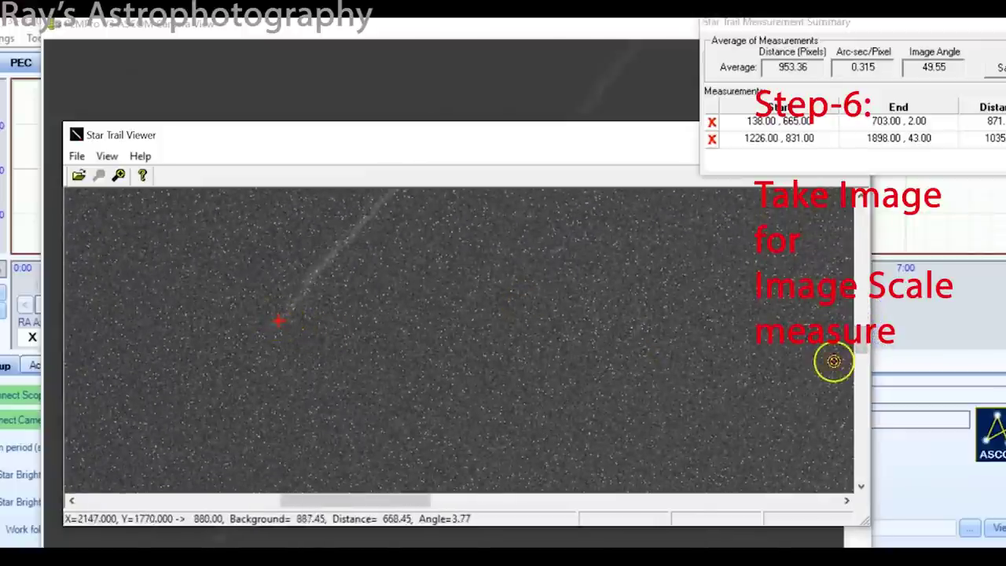
pyautogui.moveTo(864, 348); pyautogui.dragTo(865, 287)
pyautogui.moveTo(344, 504); pyautogui.dragTo(421, 502)
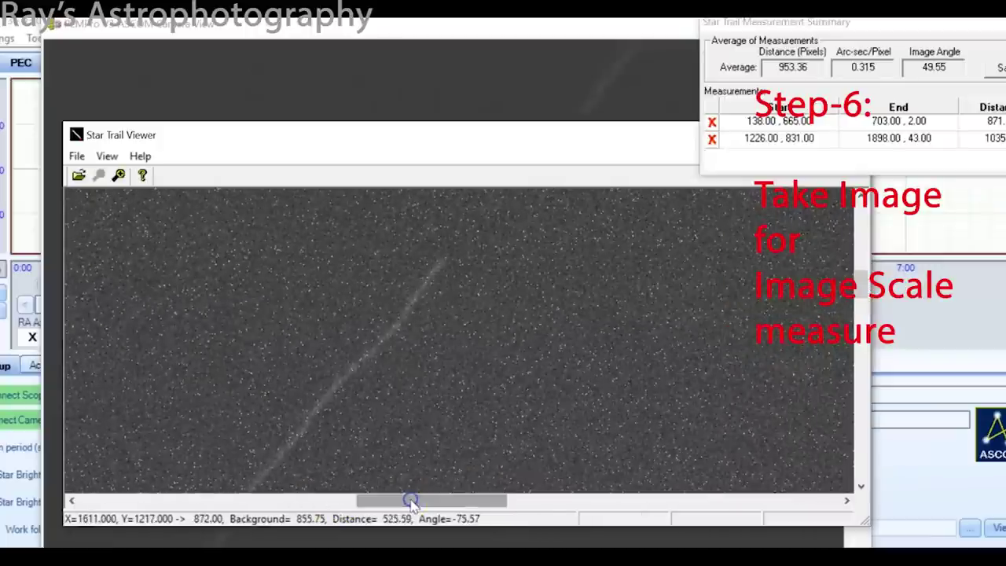
pyautogui.click(441, 262)
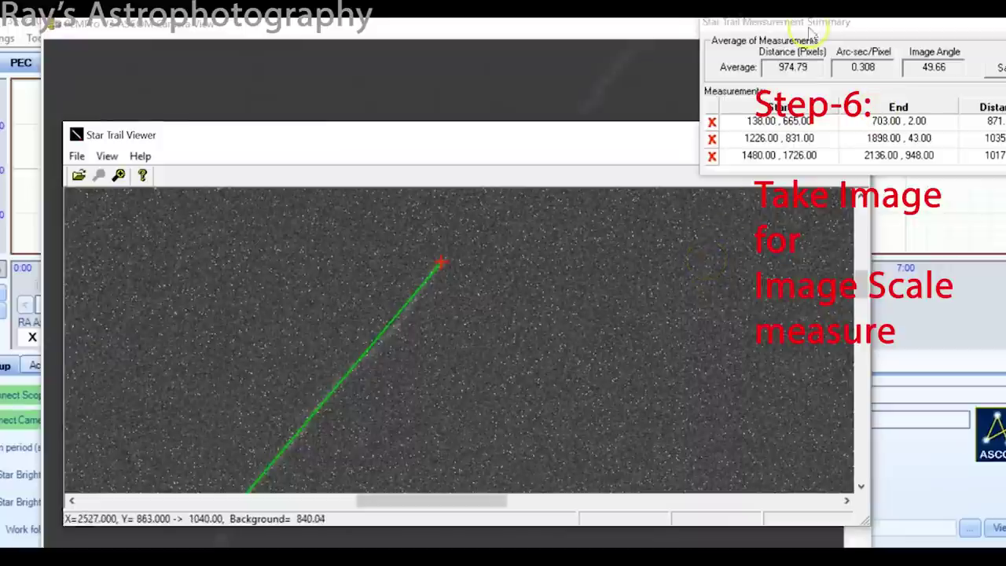
# Measure a fourth bright trail, giving averages of 994.39 pixels, 0.302 arc-sec/pixel and 49.60°
pyautogui.moveTo(784, 27); pyautogui.dragTo(488, 71)
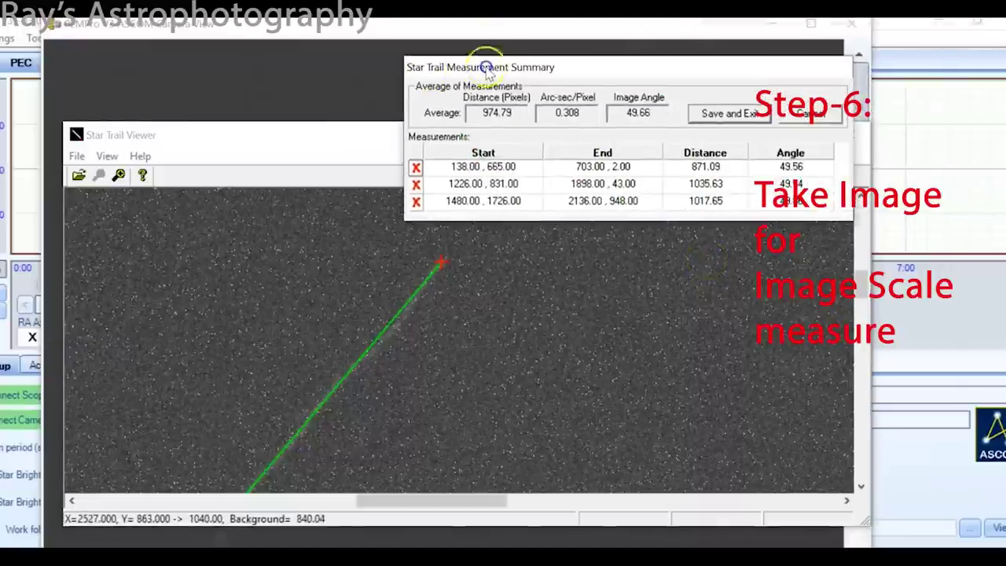
pyautogui.moveTo(862, 277); pyautogui.dragTo(860, 409)
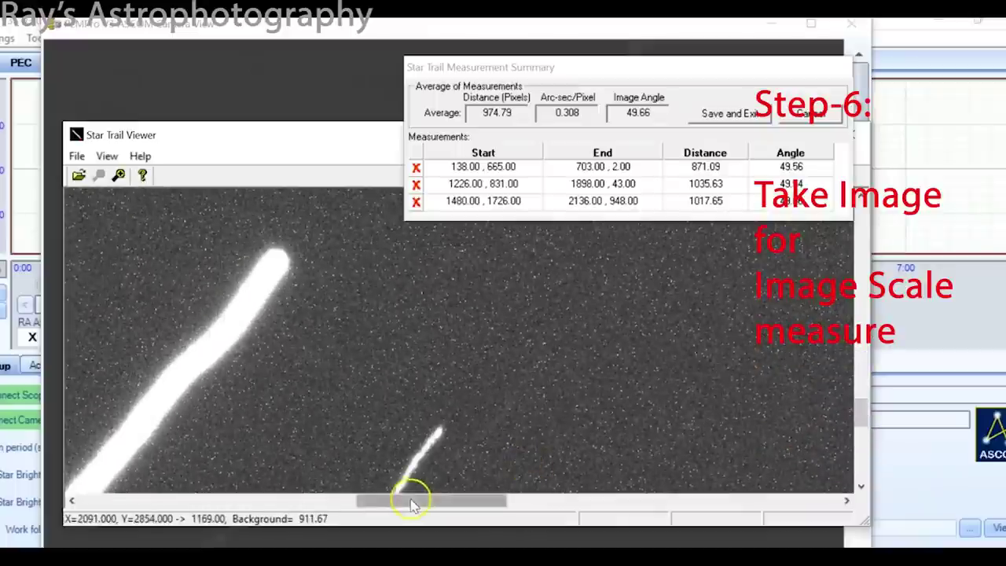
pyautogui.moveTo(411, 500)
pyautogui.mouseDown()
pyautogui.moveTo(377, 510)
pyautogui.moveTo(400, 502)
pyautogui.mouseUp()
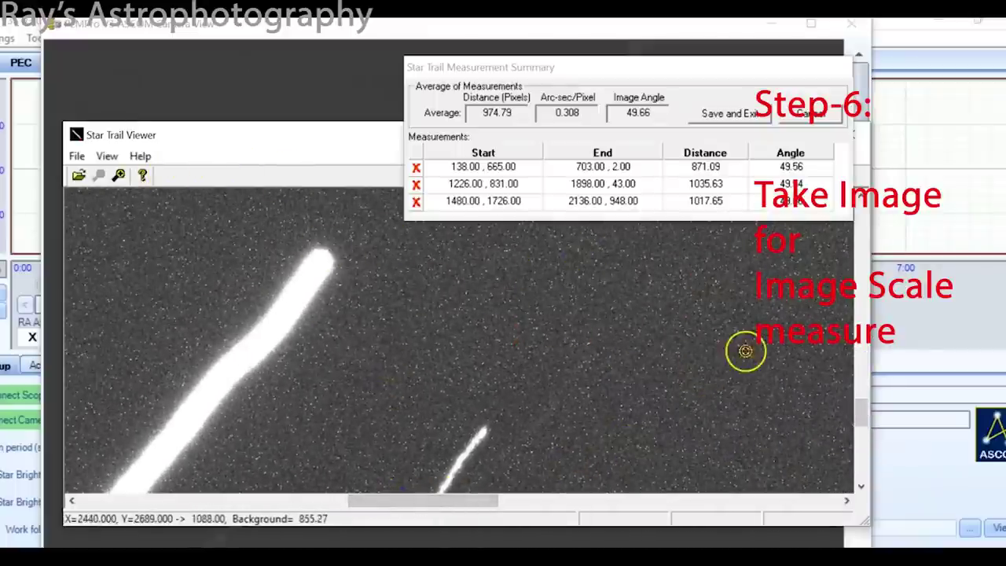
pyautogui.moveTo(861, 404); pyautogui.dragTo(860, 426)
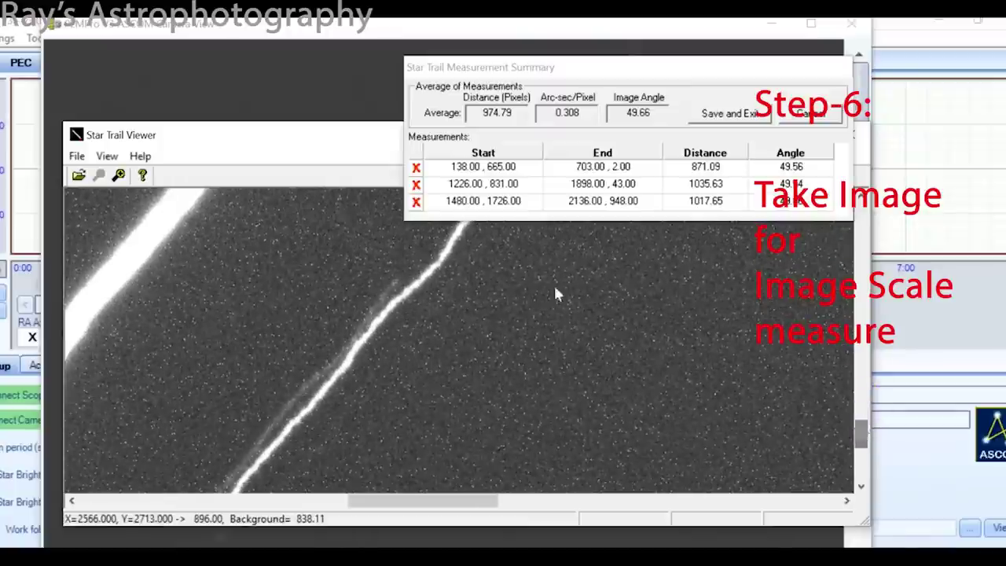
pyautogui.moveTo(487, 504); pyautogui.dragTo(400, 503)
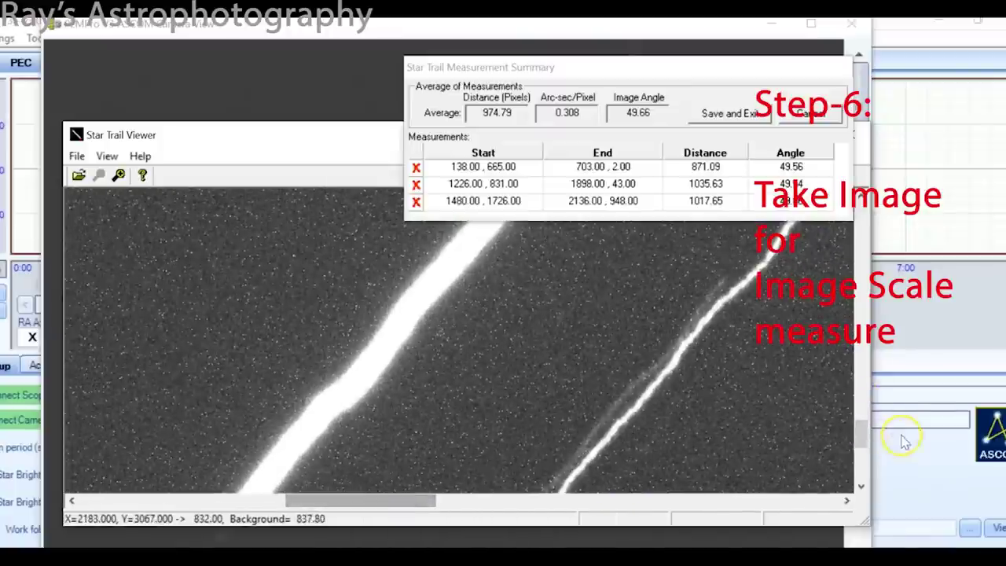
pyautogui.moveTo(864, 437); pyautogui.dragTo(861, 468)
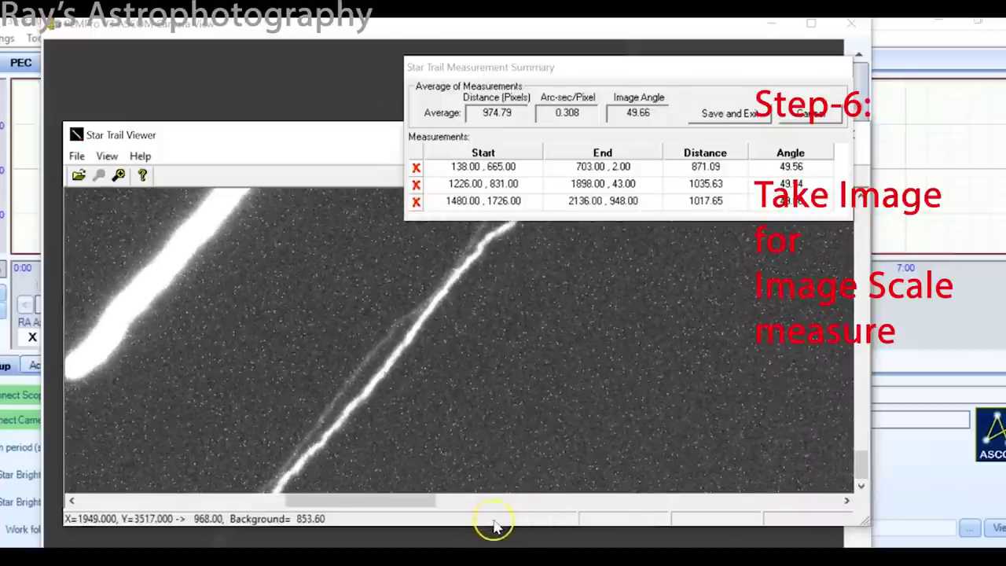
pyautogui.moveTo(423, 508); pyautogui.dragTo(405, 506)
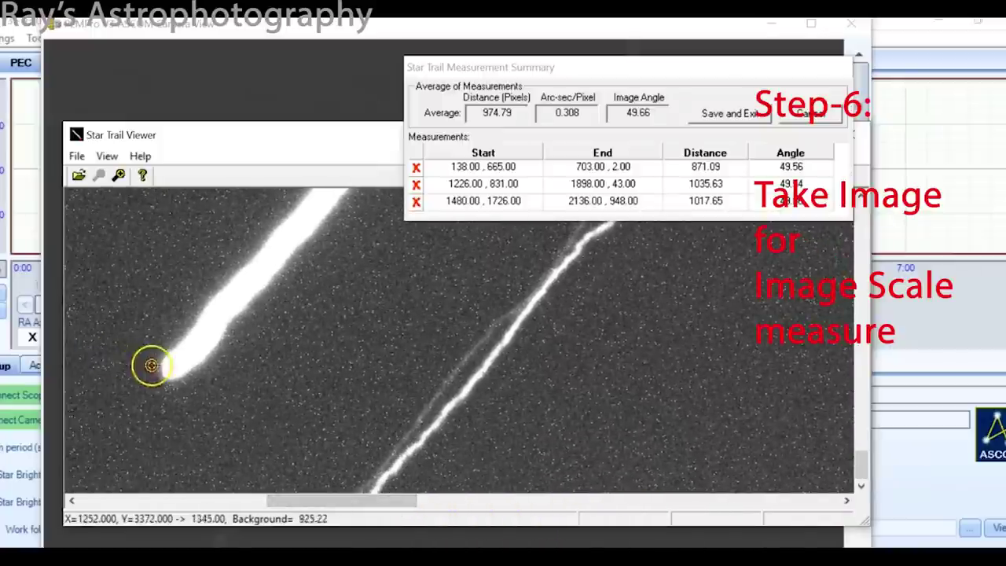
pyautogui.click(165, 372)
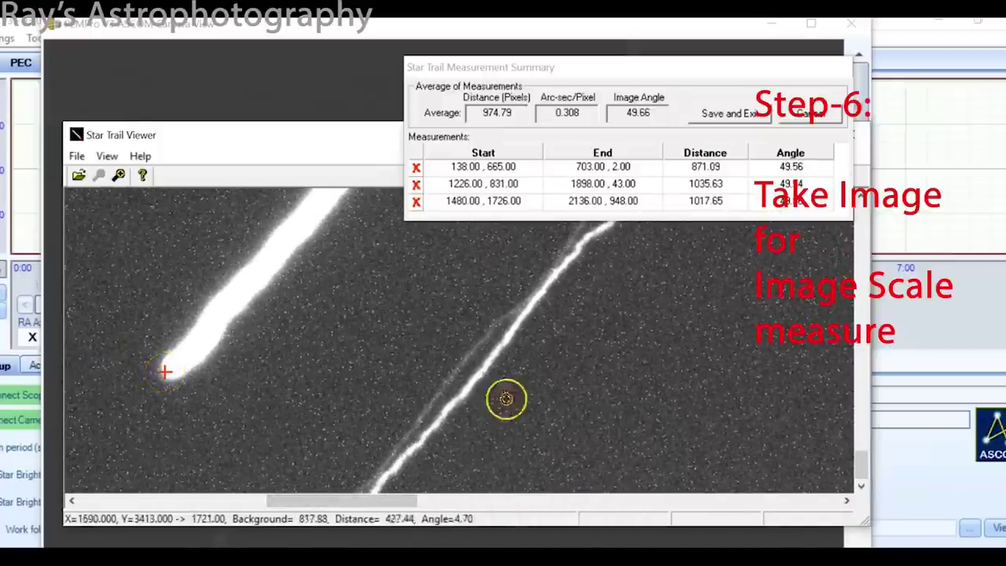
pyautogui.moveTo(860, 462); pyautogui.dragTo(850, 407)
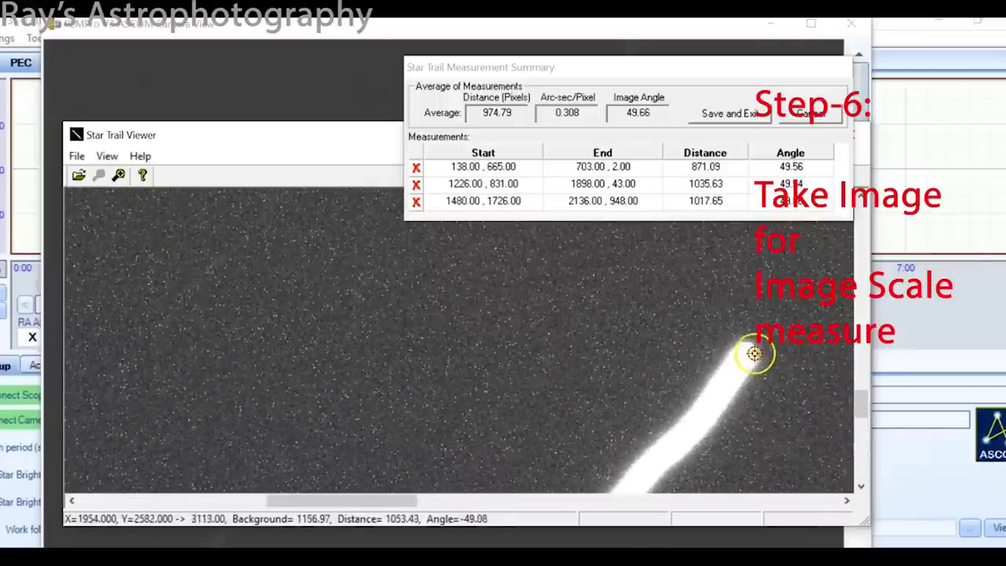
pyautogui.click(751, 350)
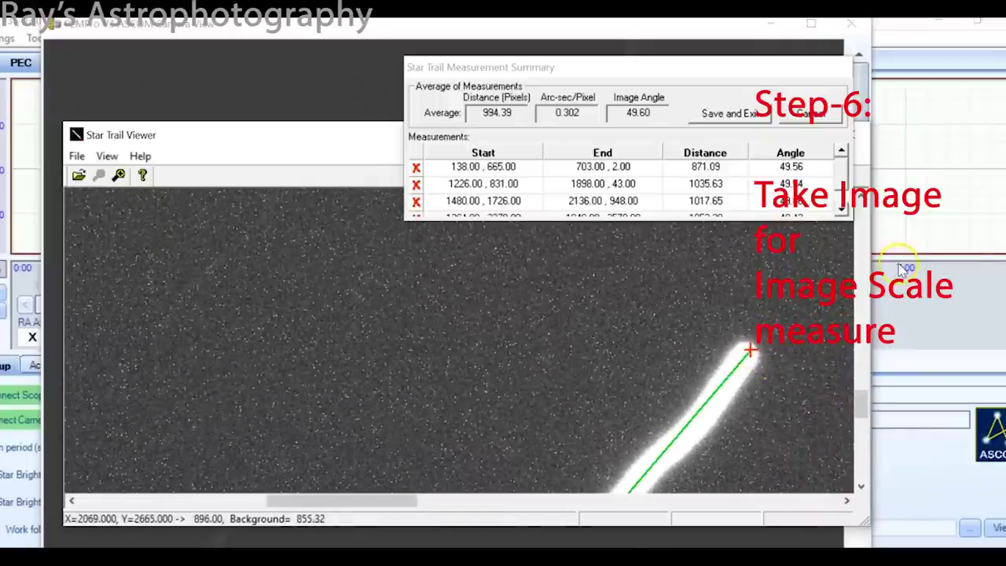
# Save the 0.302 arc-sec/pixel scale and 49.60° angle, then advance the wizard to Step 4
pyautogui.click(744, 116)
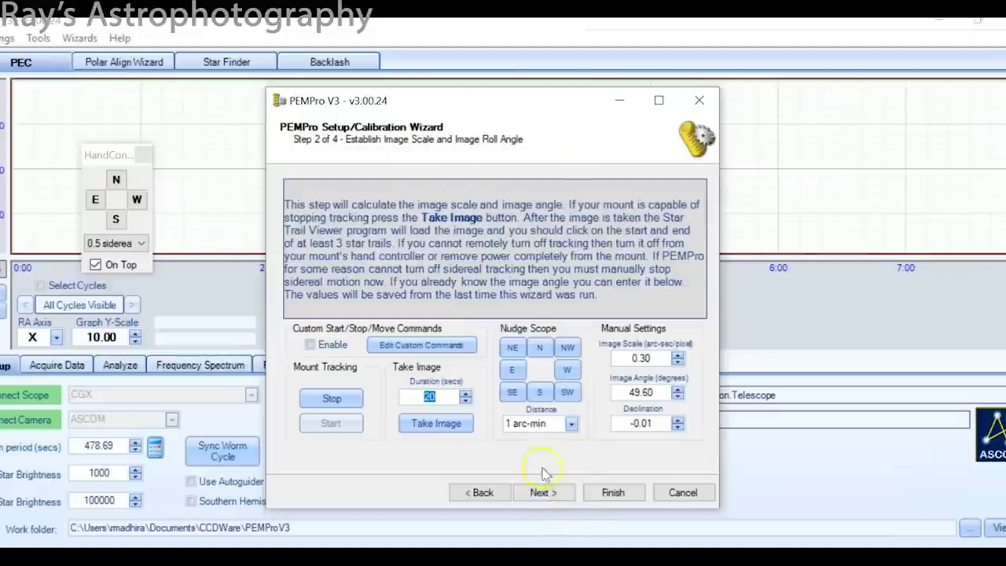
pyautogui.click(586, 488)
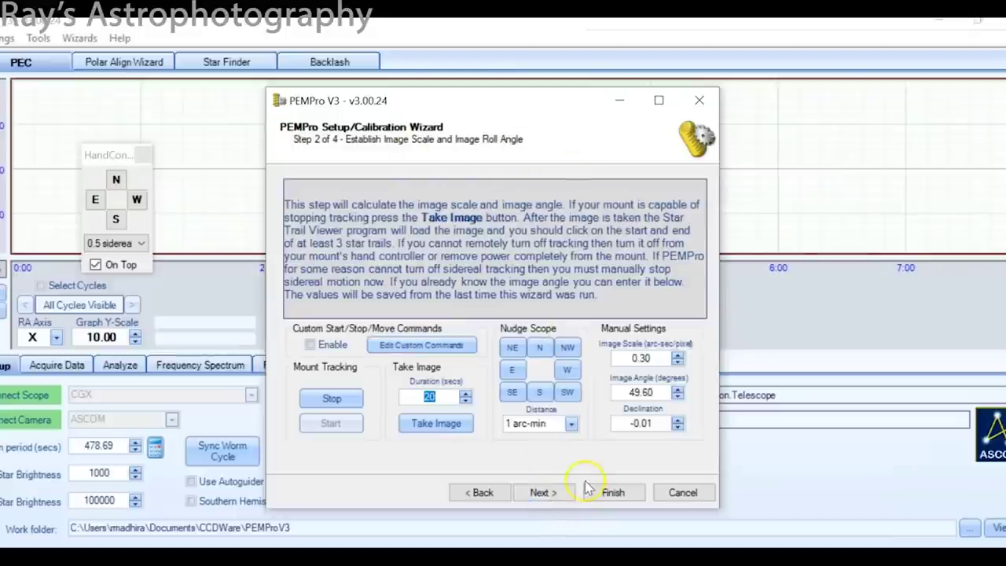
pyautogui.click(546, 495)
pyautogui.click(547, 494)
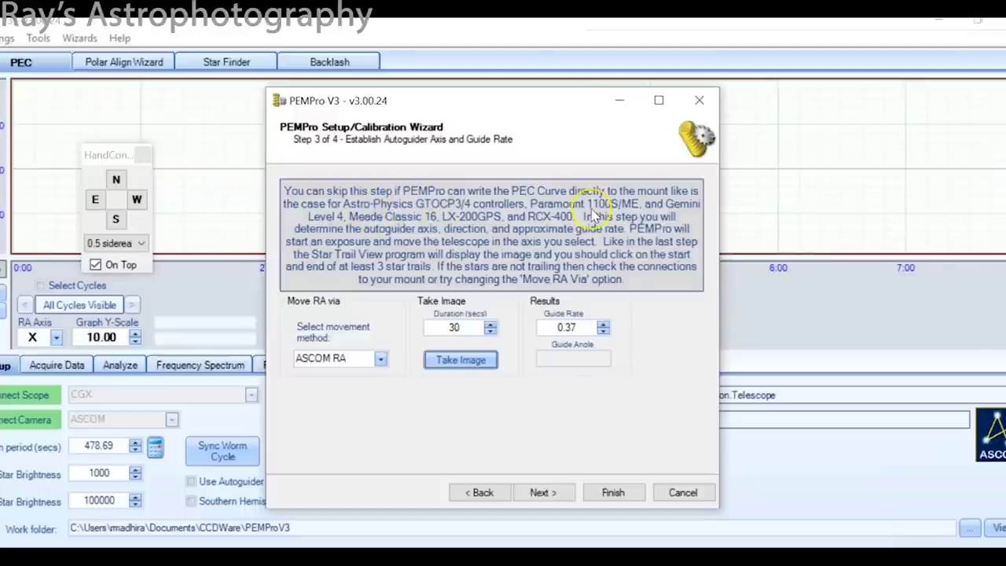
pyautogui.click(541, 493)
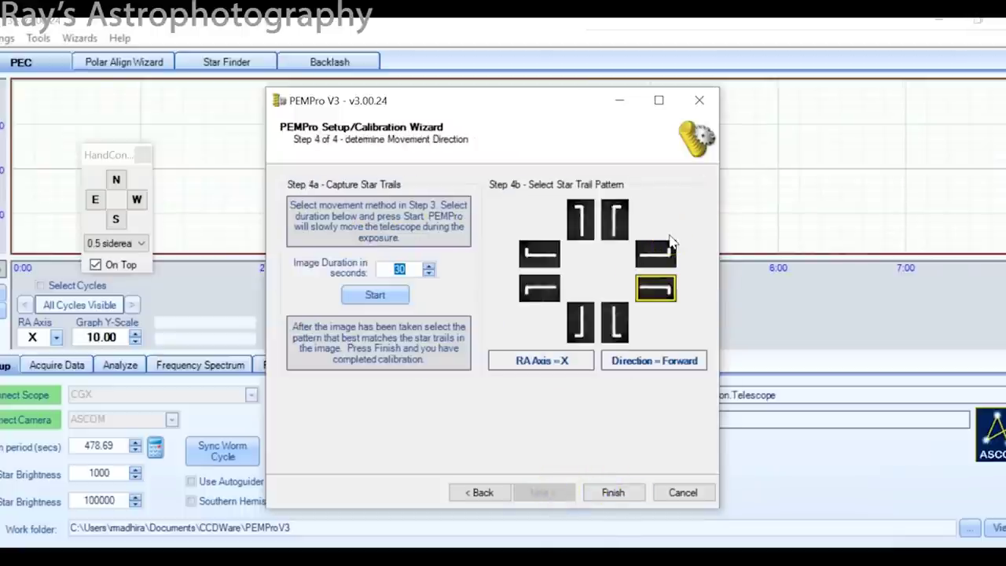
# Start the 30-second star trail capture in Step 4a
pyautogui.click(376, 295)
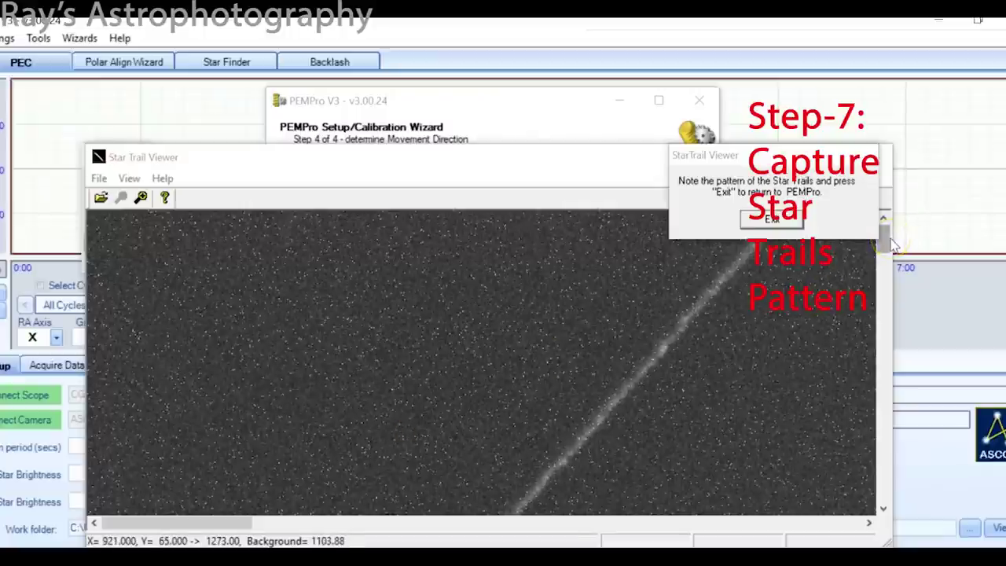
# Scroll through the captured star trails, then exit Star Trail Viewer
pyautogui.moveTo(891, 244); pyautogui.dragTo(903, 287)
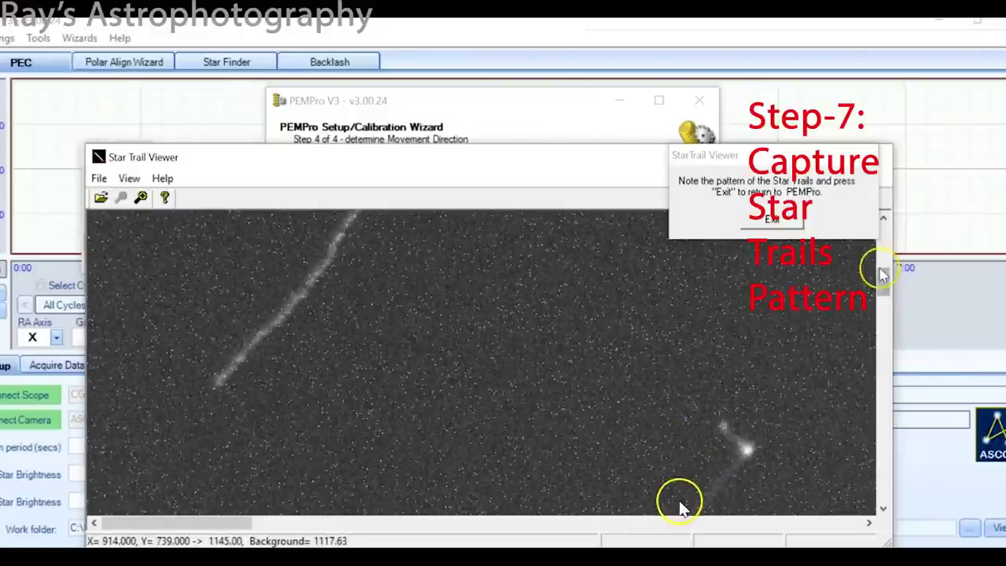
pyautogui.moveTo(884, 275); pyautogui.dragTo(888, 490)
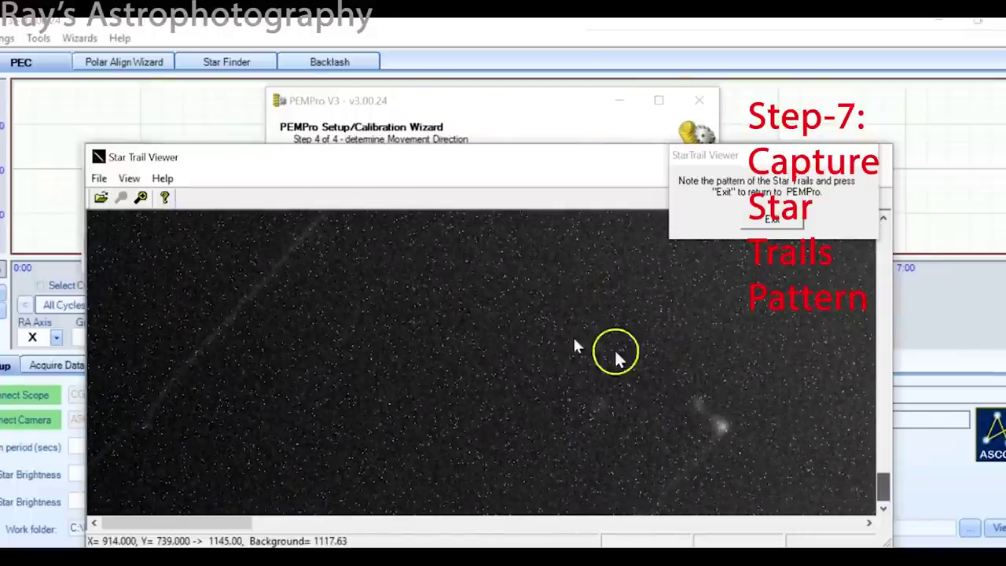
pyautogui.click(786, 223)
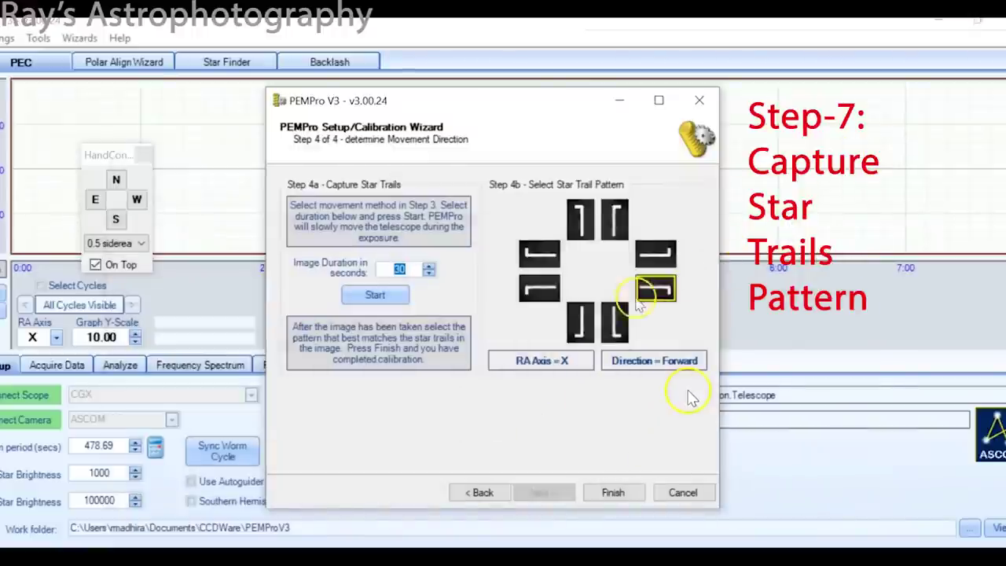
# Try the trail patterns, settle on RA Axis X with Direction Forward, and finish the wizard
pyautogui.click(615, 322)
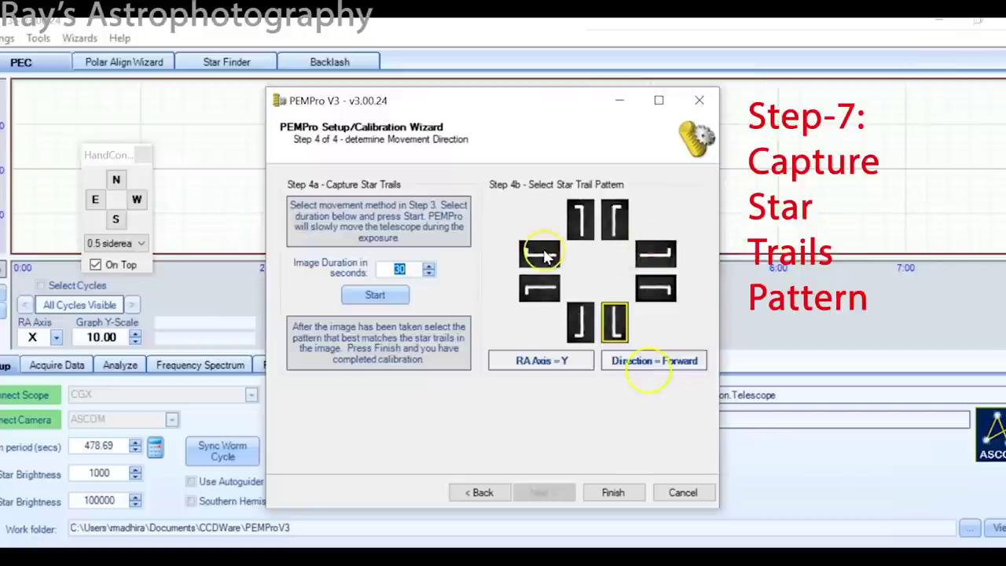
pyautogui.click(540, 289)
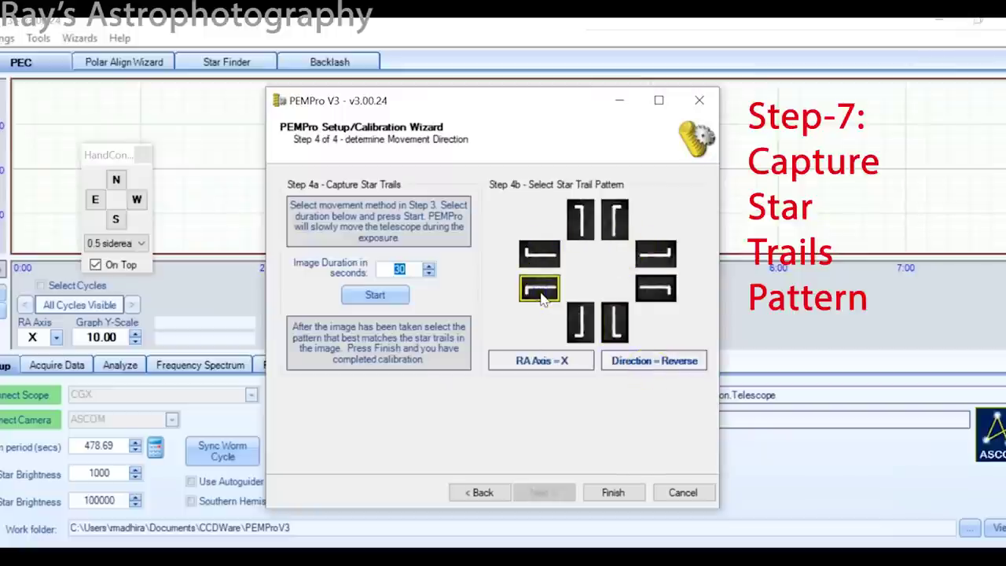
pyautogui.click(620, 321)
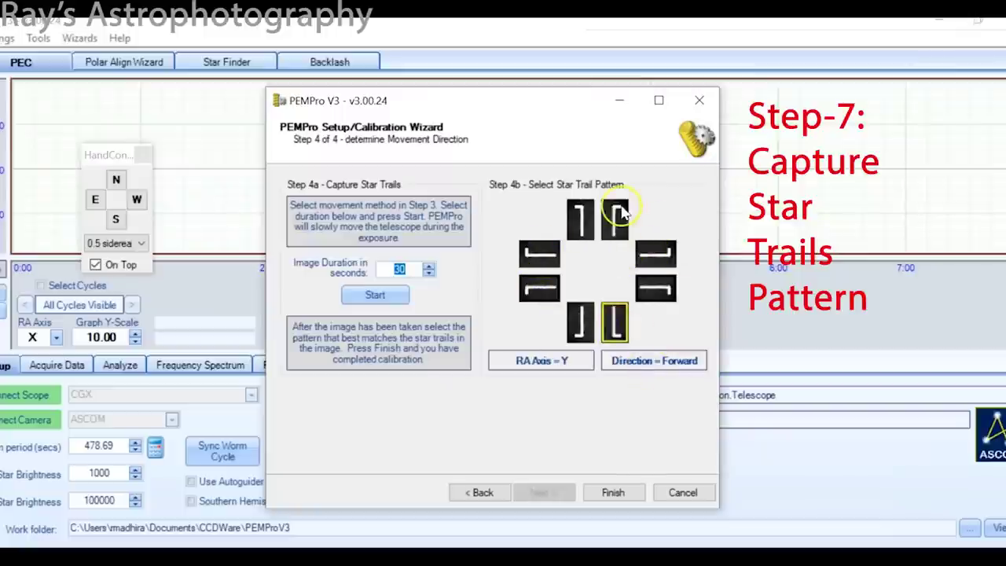
pyautogui.click(618, 220)
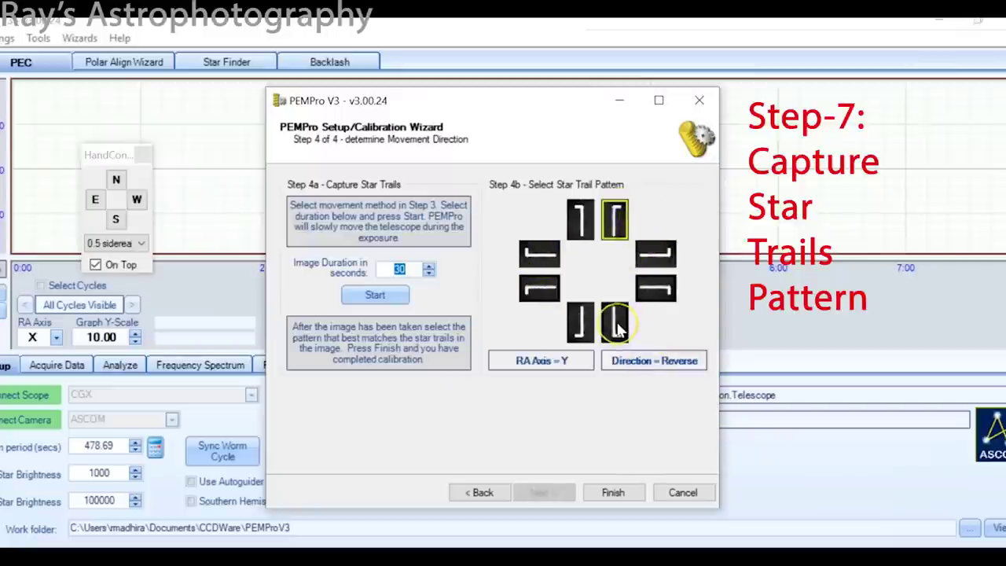
pyautogui.click(659, 291)
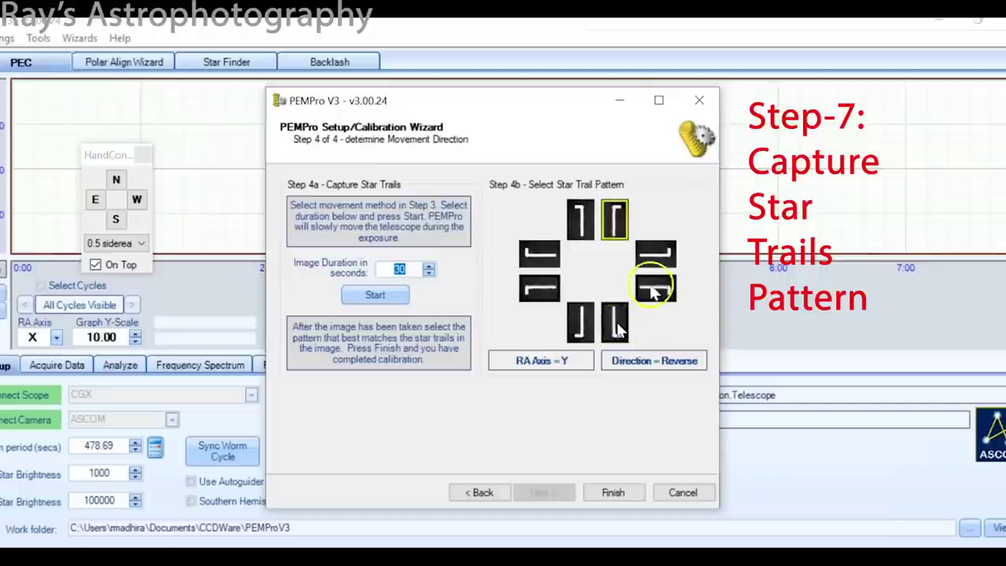
pyautogui.click(659, 291)
pyautogui.click(668, 260)
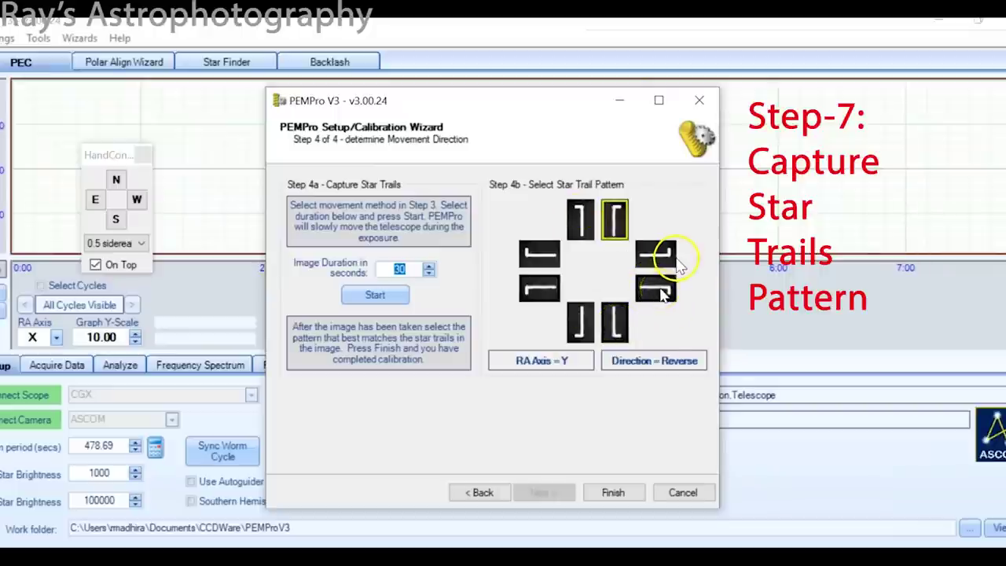
pyautogui.click(659, 254)
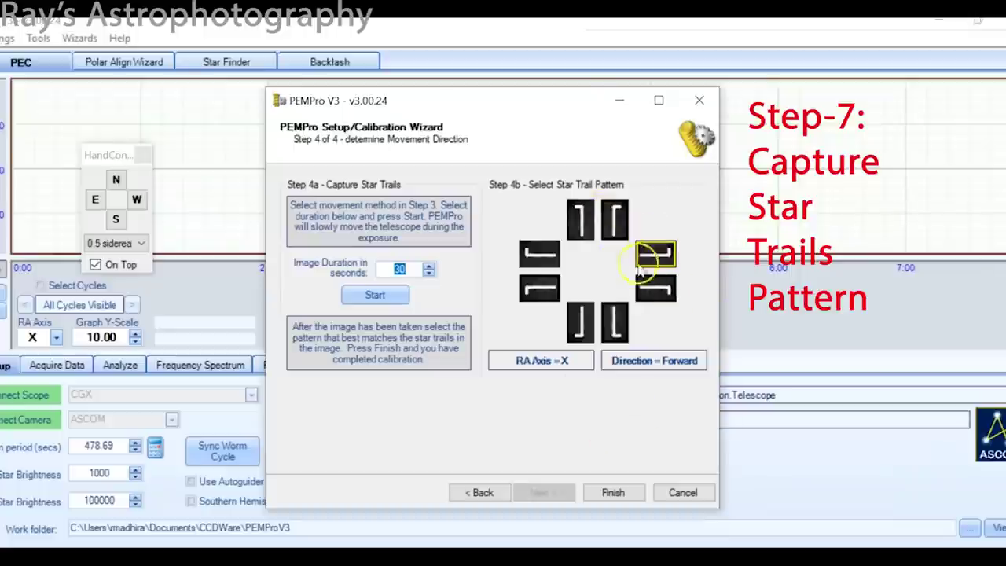
pyautogui.click(613, 493)
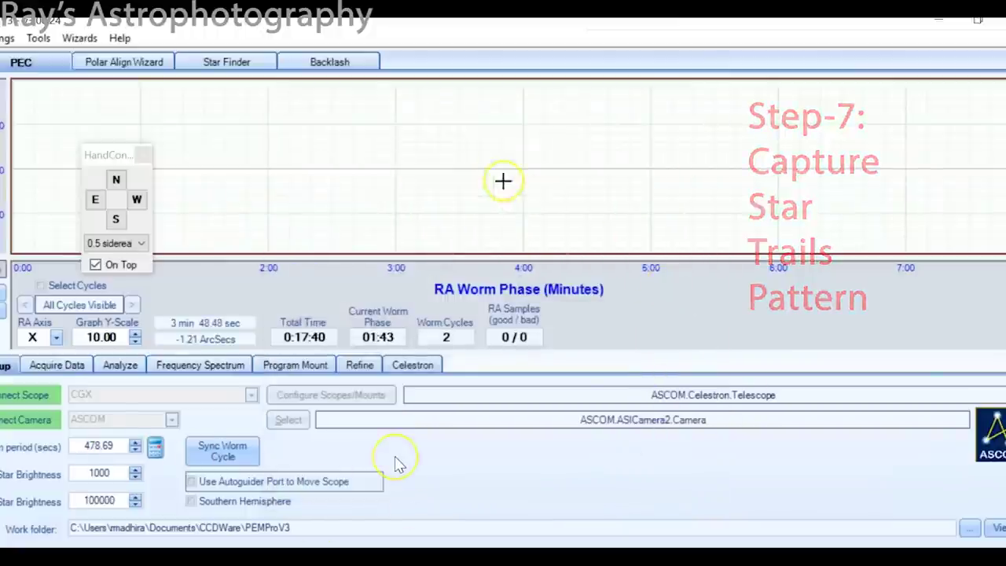
# On the Acquire Data tab, switch the mount's PEC off and start PE data acquisition
pyautogui.click(57, 365)
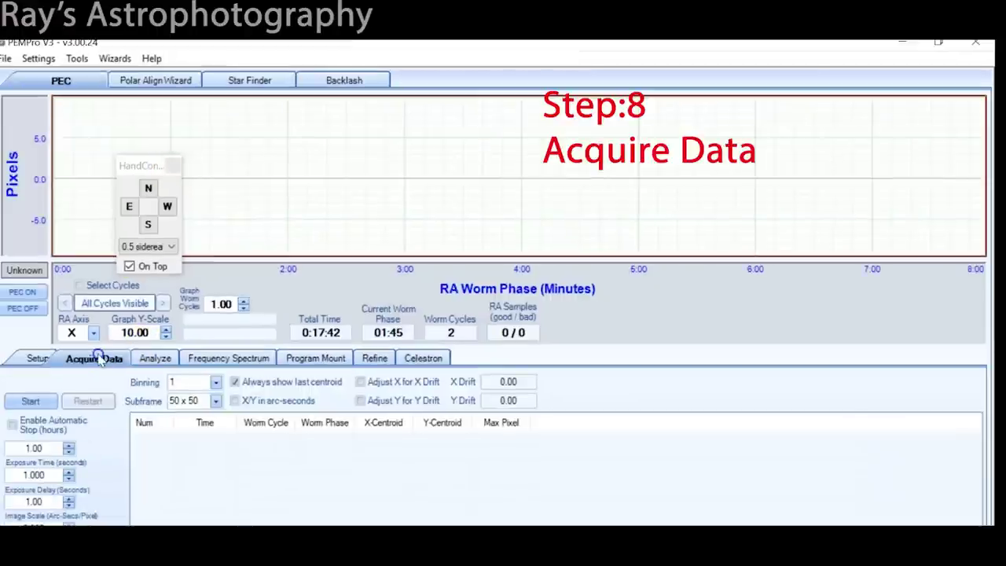
pyautogui.click(39, 403)
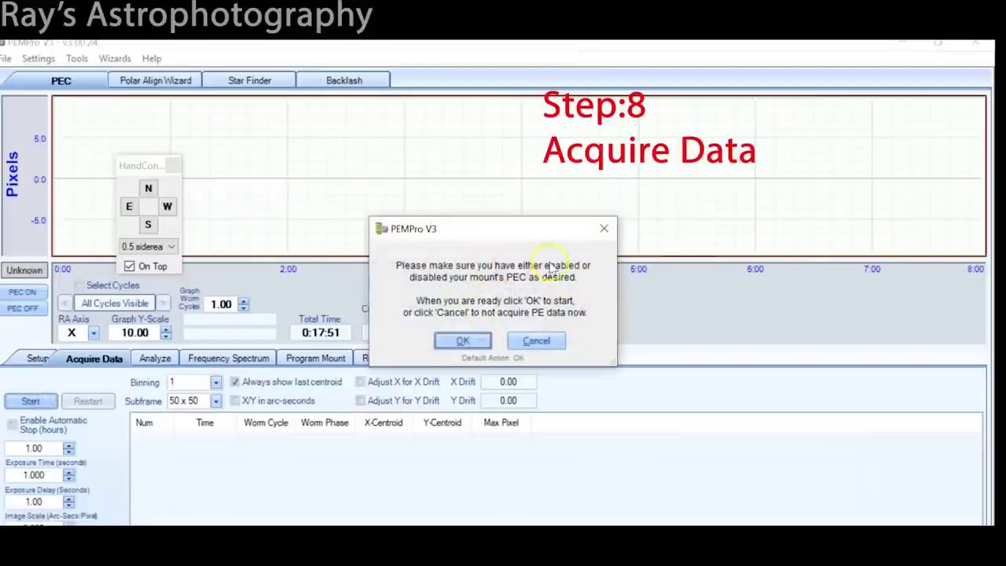
pyautogui.click(532, 338)
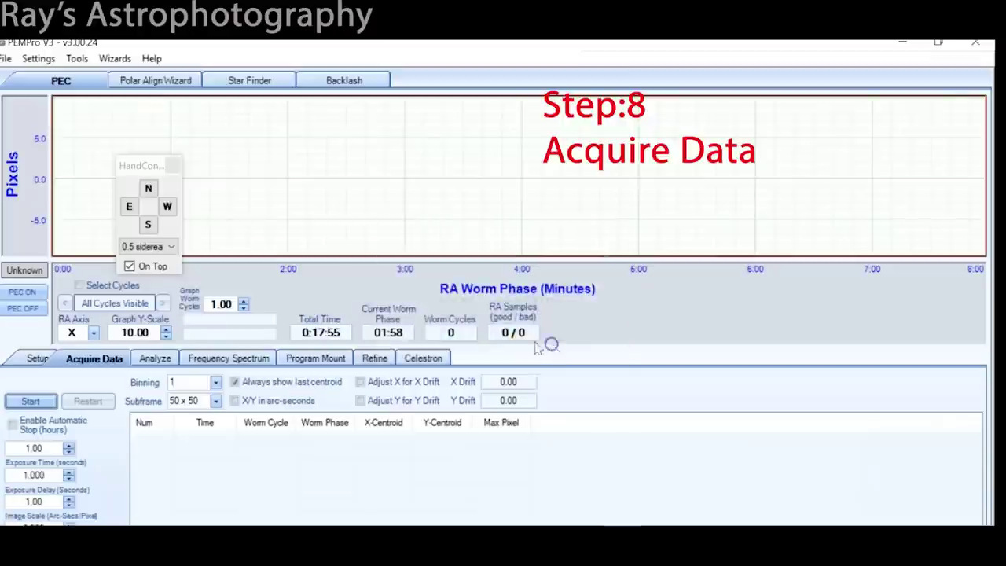
pyautogui.click(36, 309)
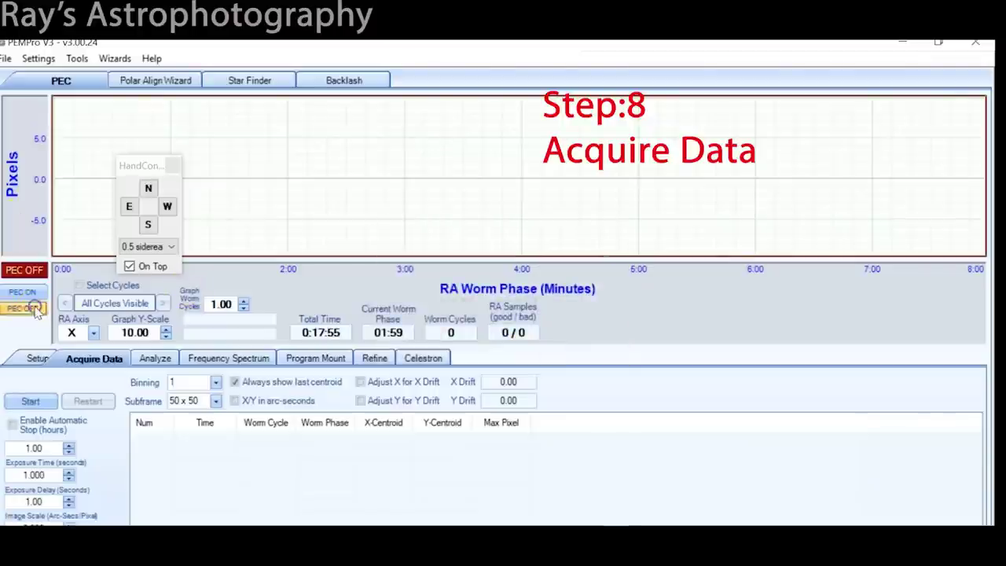
pyautogui.click(36, 403)
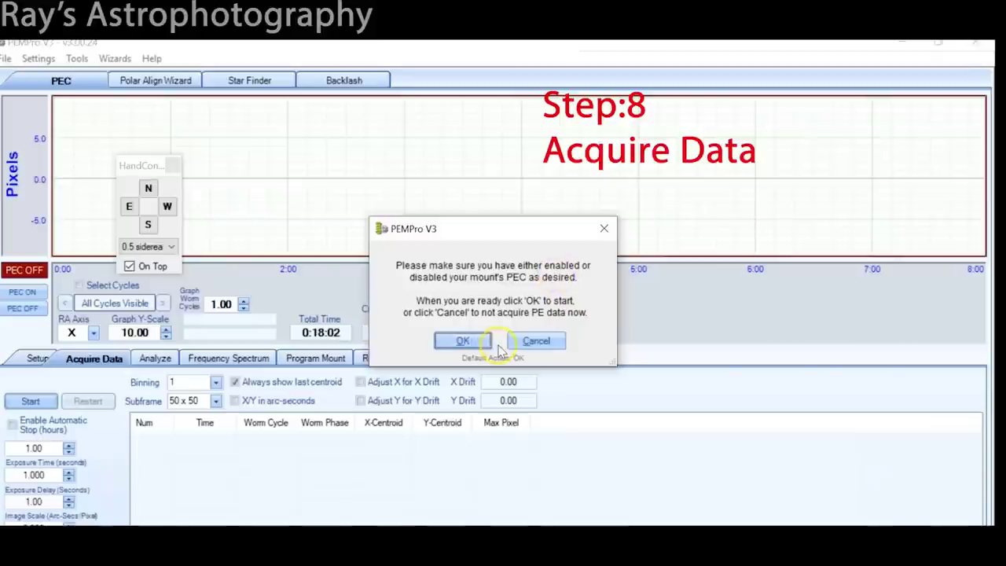
pyautogui.click(464, 342)
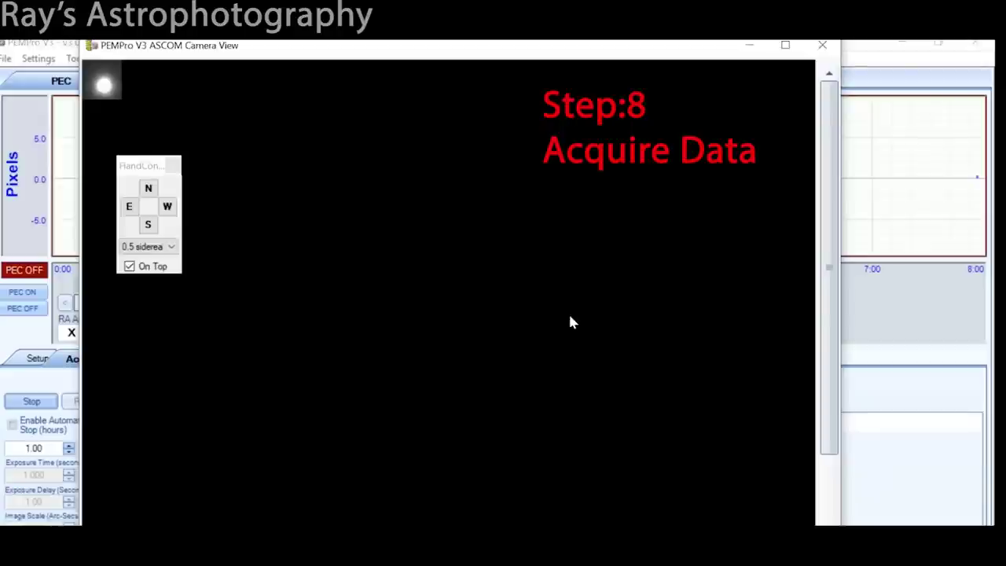
pyautogui.click(146, 164)
# Move the hand control panel clear of the camera view while 161 RA samples are logged
pyautogui.moveTo(146, 163); pyautogui.dragTo(41, 187)
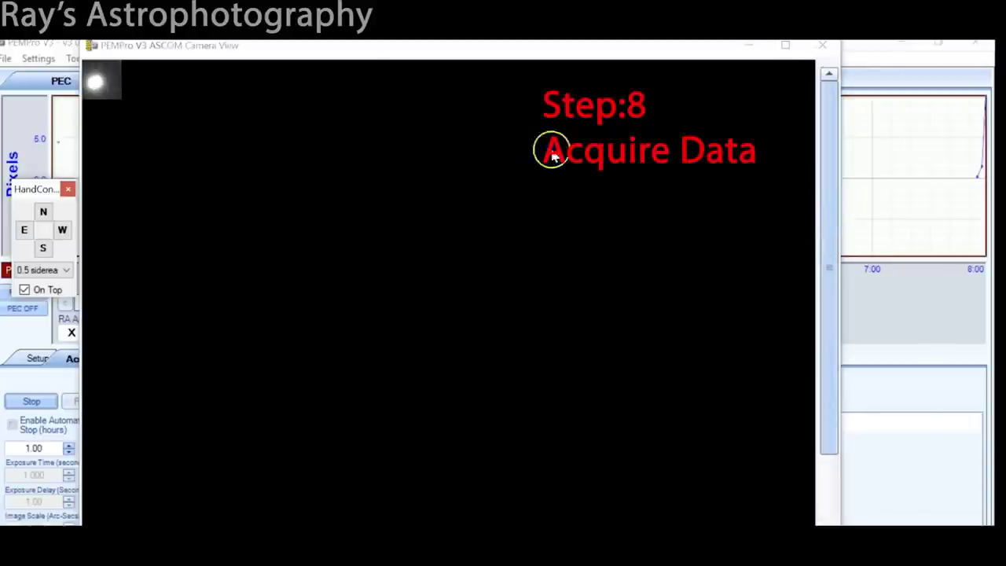
pyautogui.moveTo(836, 220); pyautogui.dragTo(837, 306)
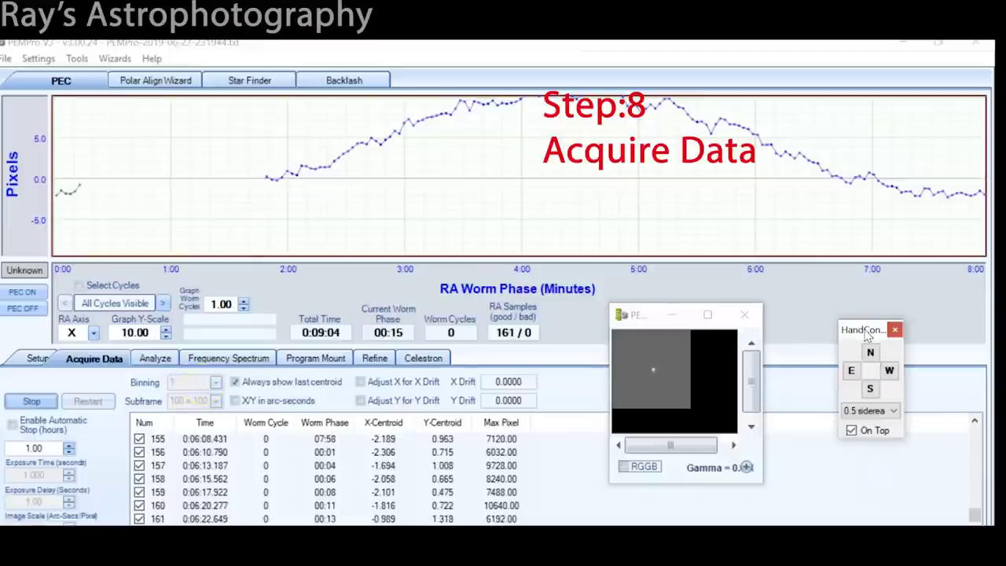
# Let acquisition finish at 1007 good samples over 5 worm cycles, reaching the analyze prompt
pyautogui.click(193, 388)
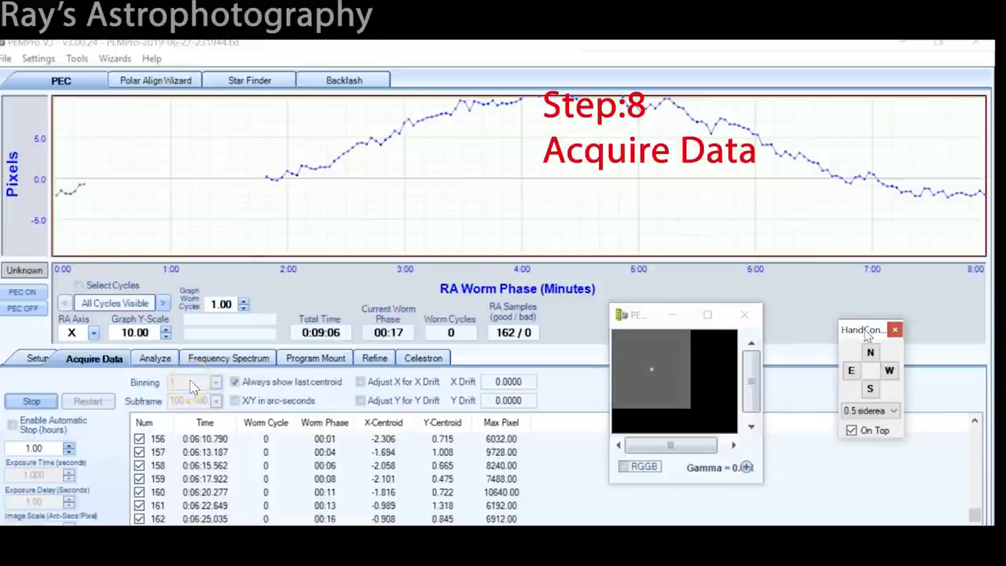
pyautogui.click(636, 383)
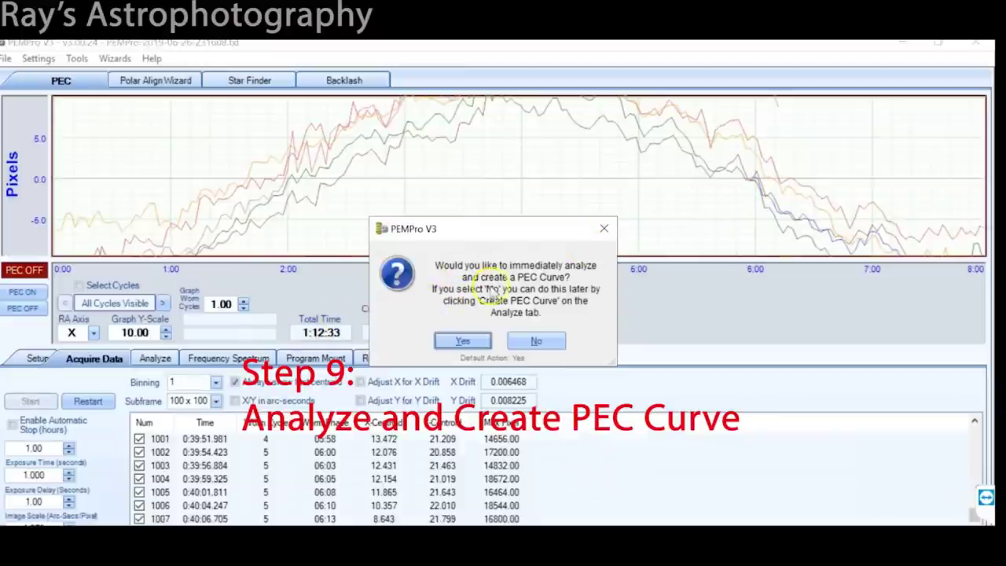
# Accept analysis into a PEC curve and read the 3.625 RMS error and +17.4/-15.7 periodic error
pyautogui.click(464, 342)
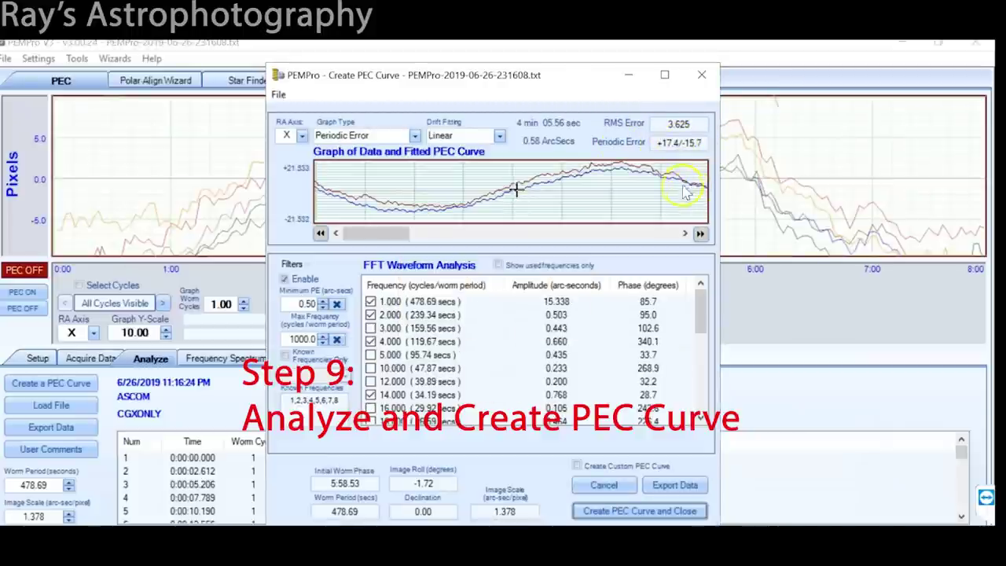
pyautogui.moveTo(689, 144)
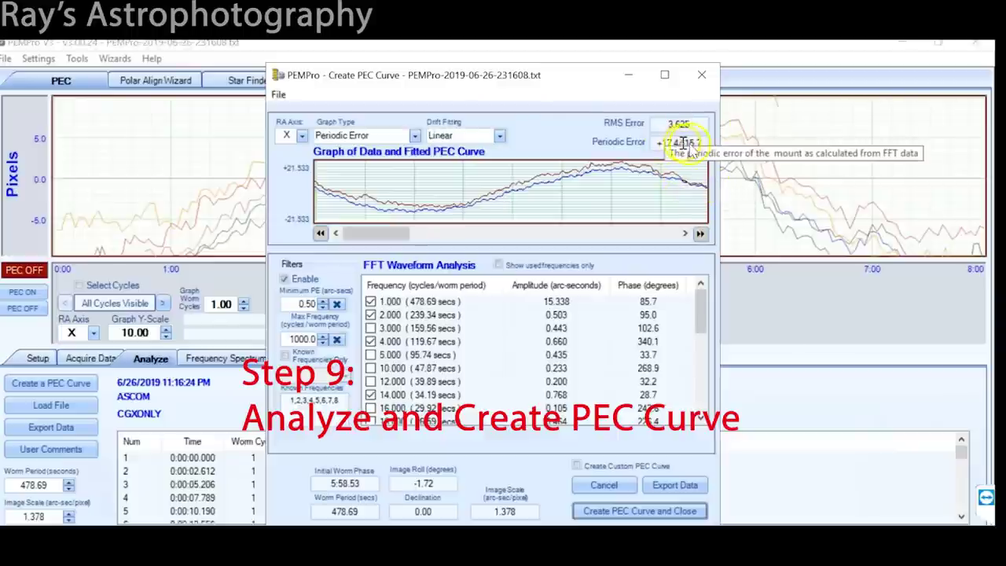
pyautogui.moveTo(687, 124)
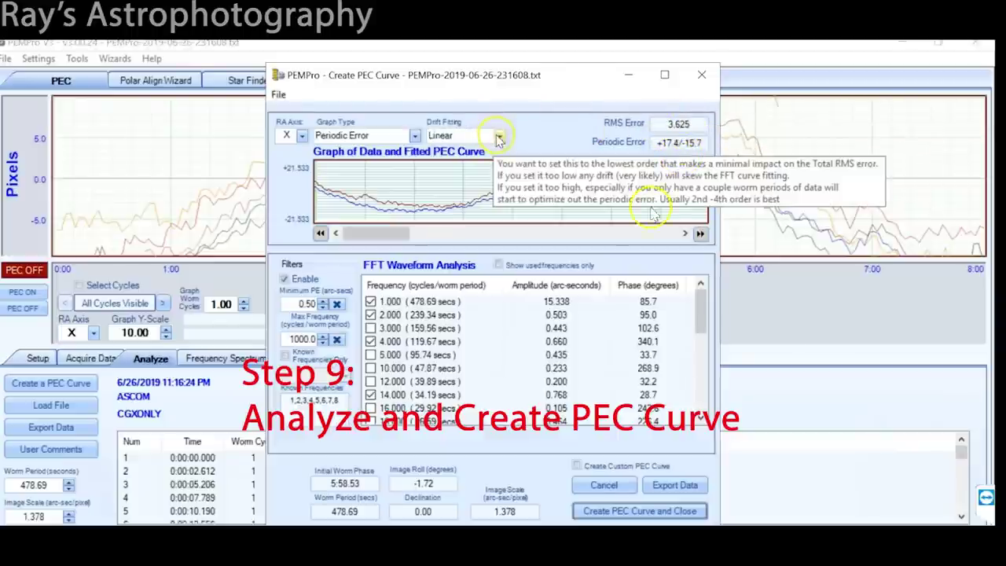
pyautogui.click(498, 138)
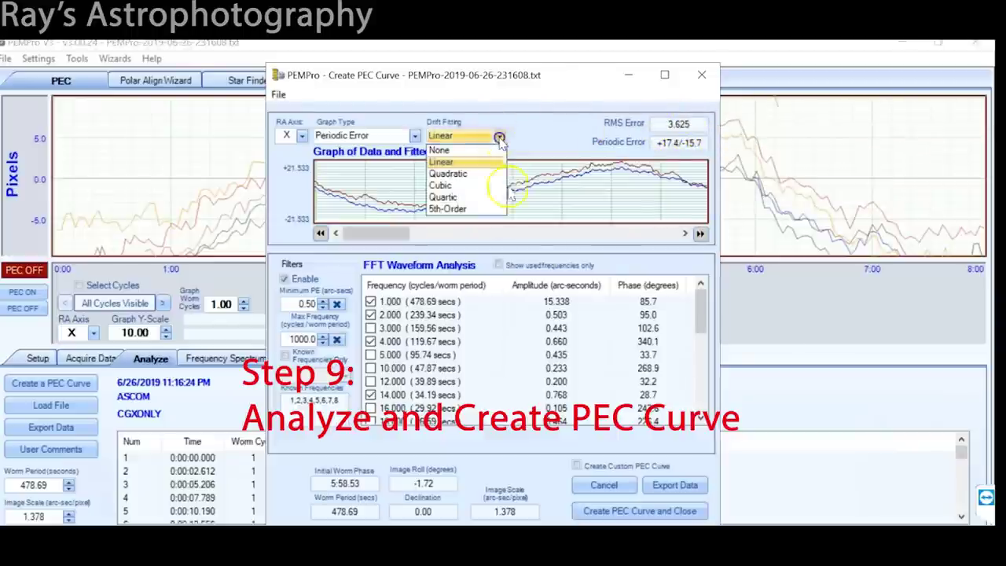
# Set Drift Fitting to Quadratic (RMS 3.569), check the fit on the graph, and create the curve
pyautogui.click(461, 174)
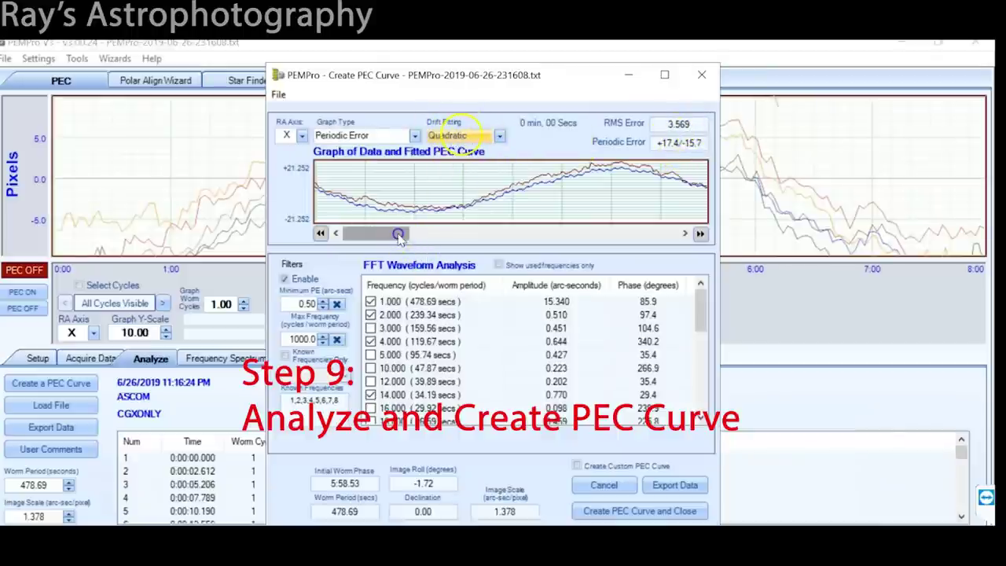
pyautogui.moveTo(399, 236); pyautogui.dragTo(366, 242)
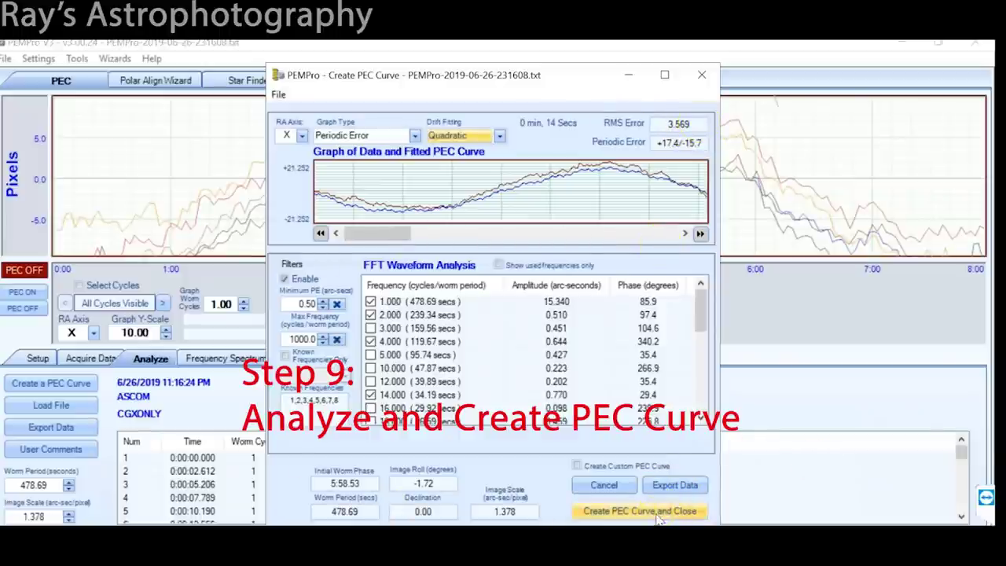
pyautogui.click(659, 511)
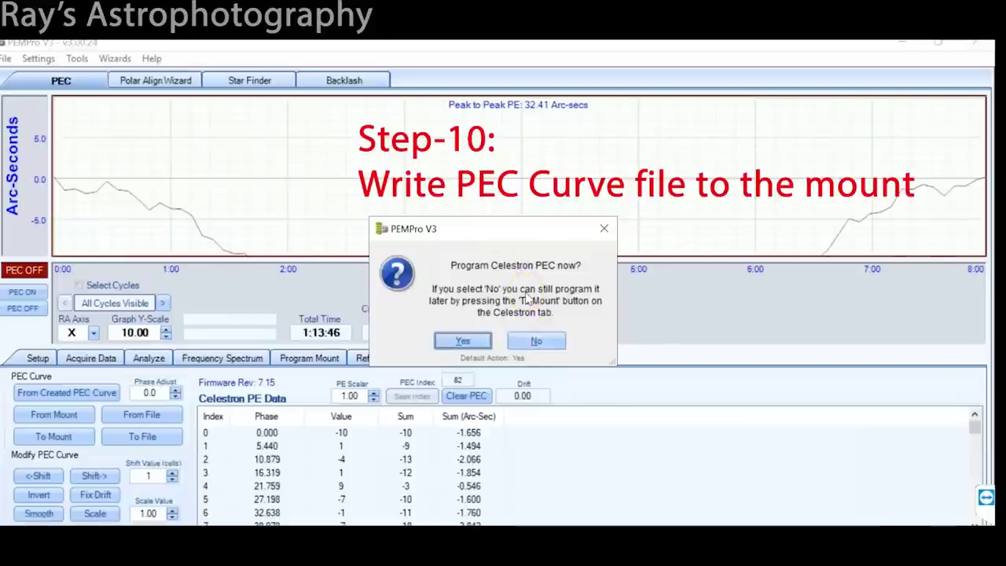
# Confirm 'Program Celestron PEC now?' so the 32.41 arc-sec curve is written to the mount
pyautogui.click(462, 342)
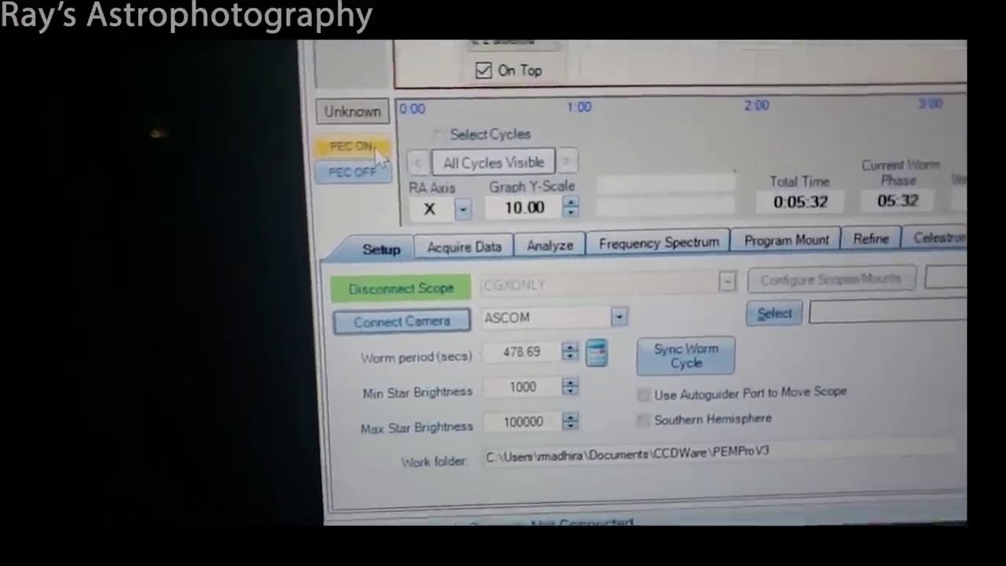
# Use the PEC ON button on the PEC tab to start playback on the mount
pyautogui.click(393, 142)
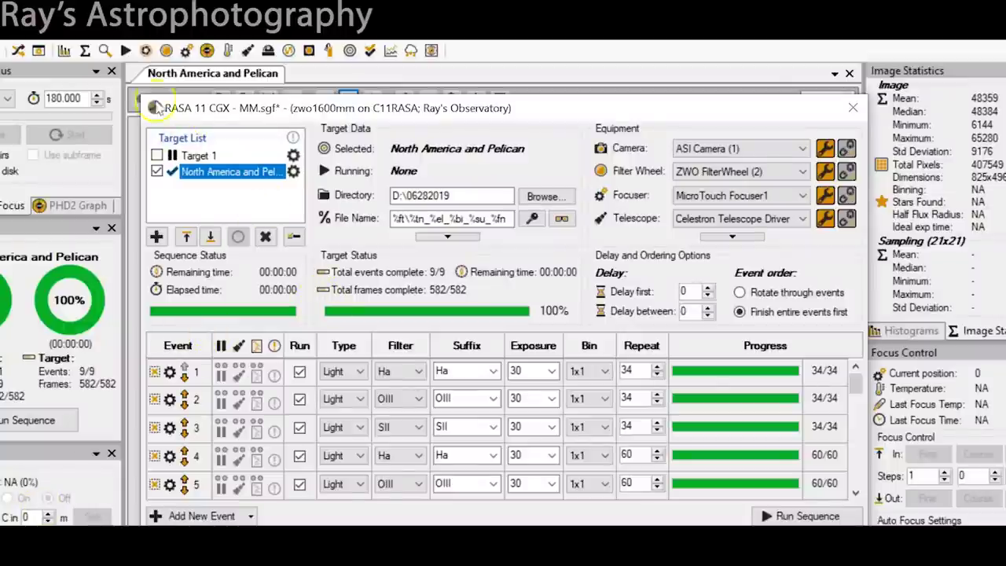
# Open the Control Panel, position it over the sequence window, and display its Auto Guide settings
pyautogui.click(39, 51)
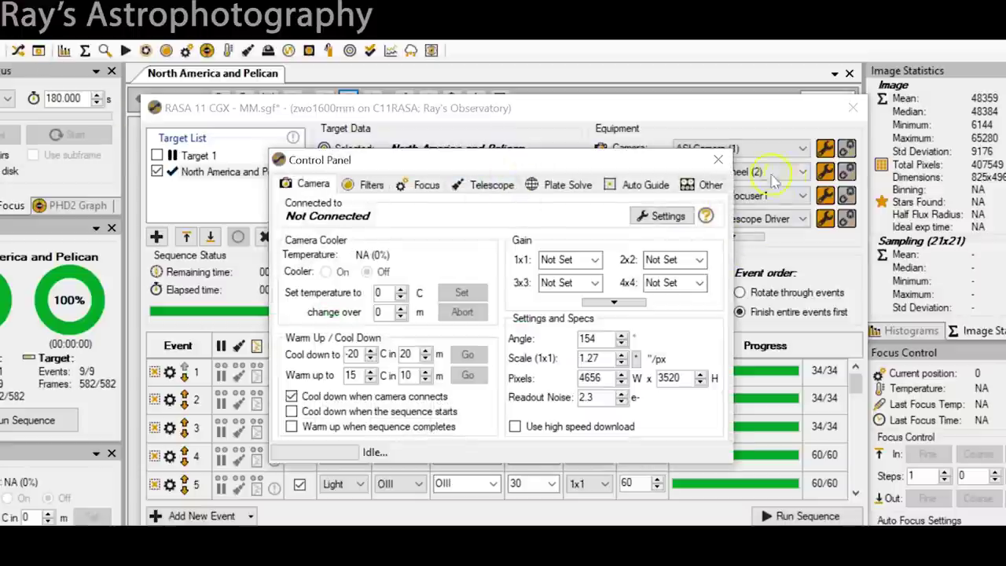
pyautogui.click(718, 159)
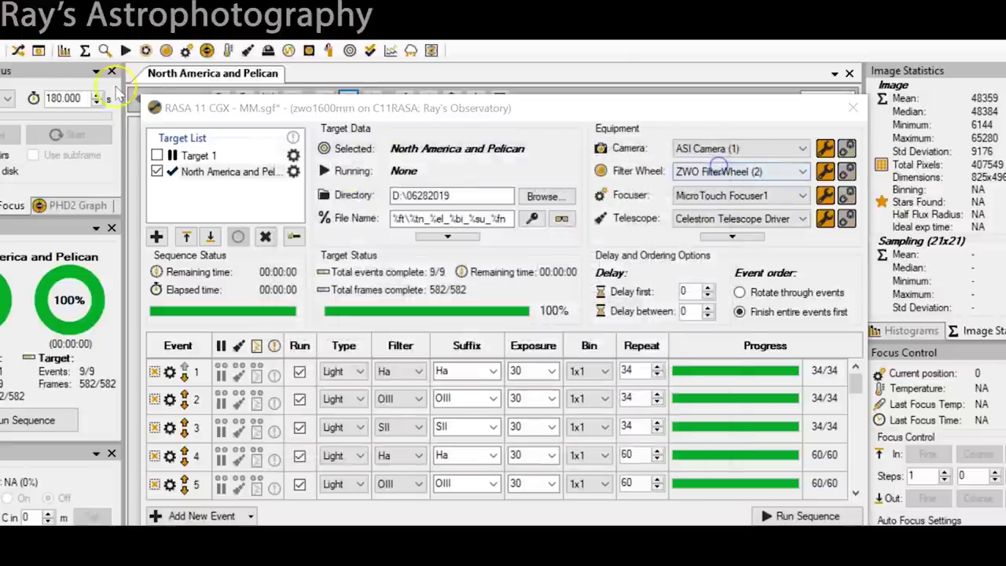
pyautogui.click(37, 52)
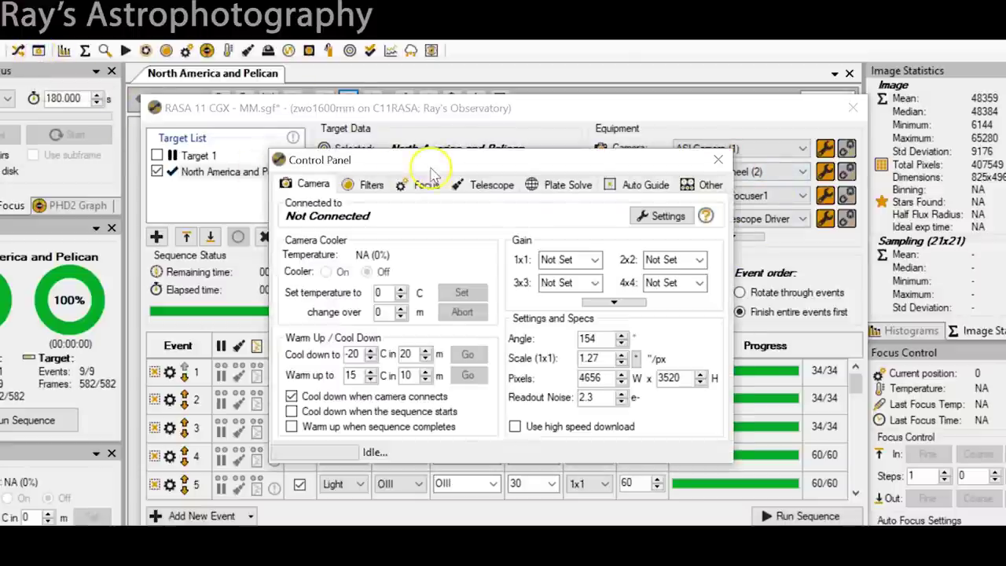
pyautogui.moveTo(429, 159); pyautogui.dragTo(315, 165)
pyautogui.moveTo(413, 162); pyautogui.dragTo(500, 184)
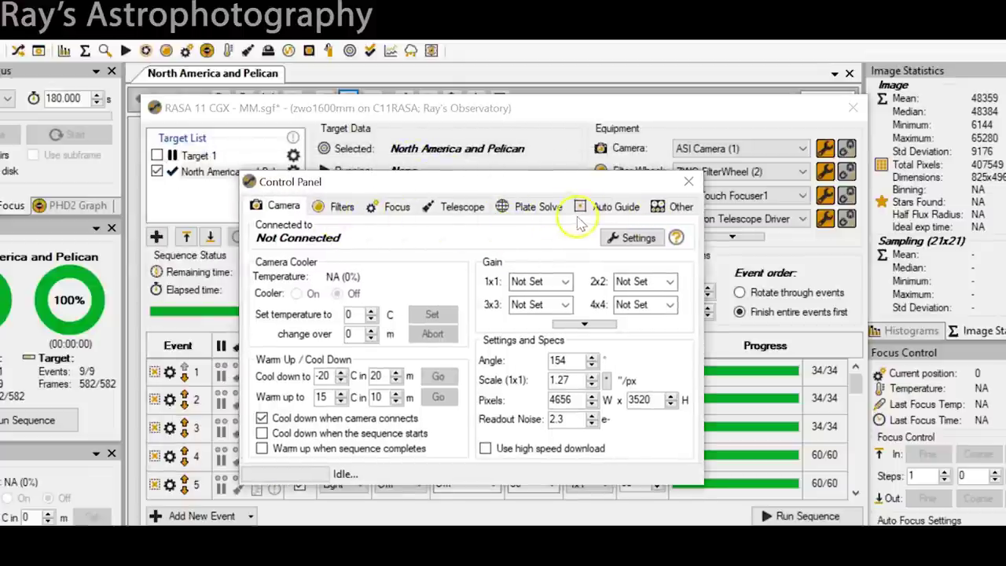
pyautogui.click(608, 208)
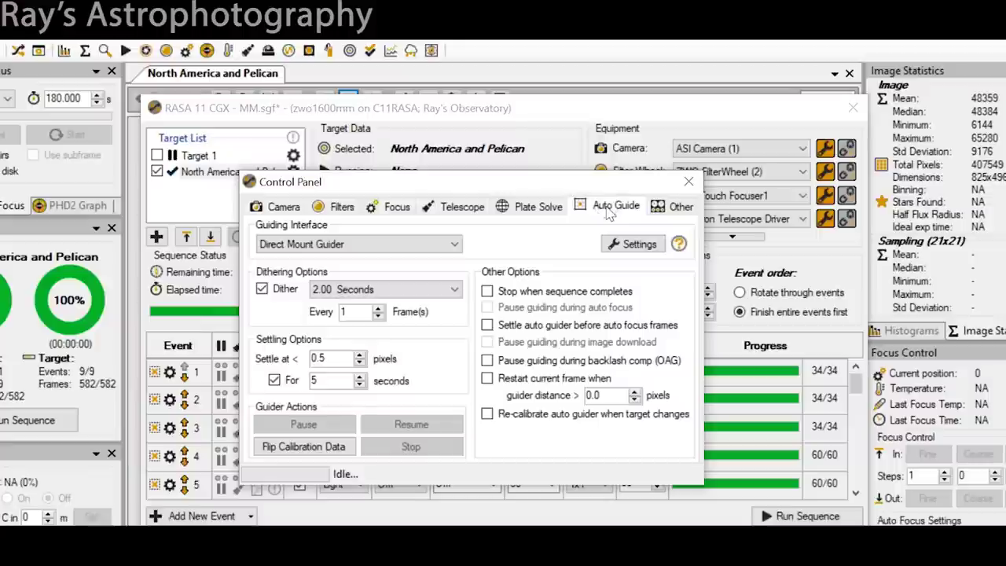
# Select Direct Mount Guider from the Guiding Interface dropdown on the Auto Guide tab
pyautogui.click(457, 245)
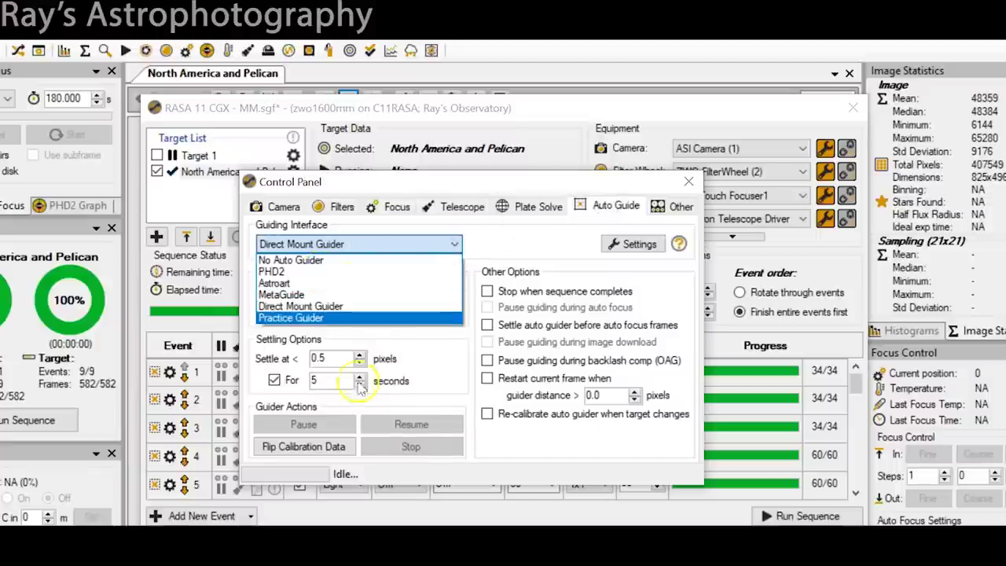
pyautogui.click(542, 243)
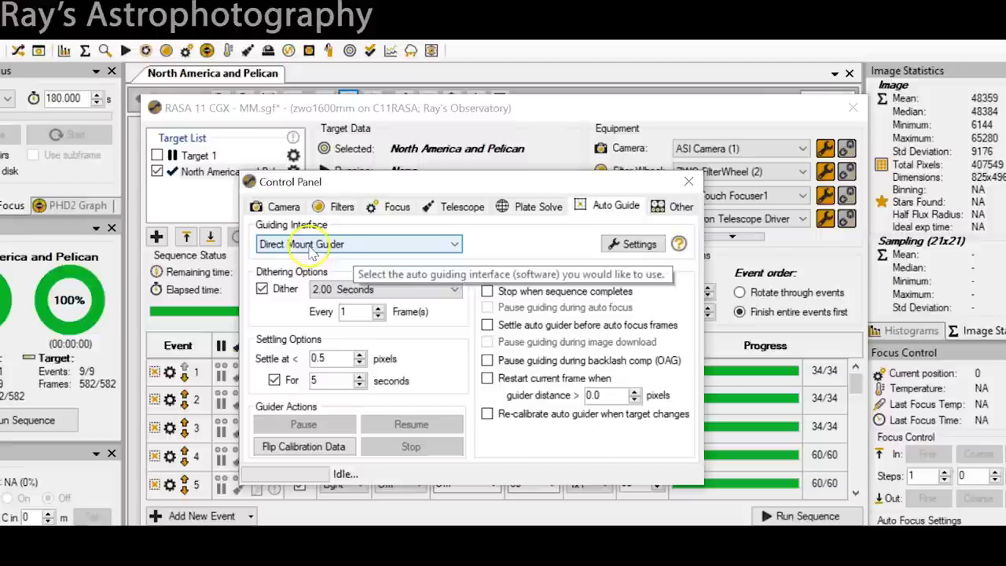
pyautogui.click(354, 245)
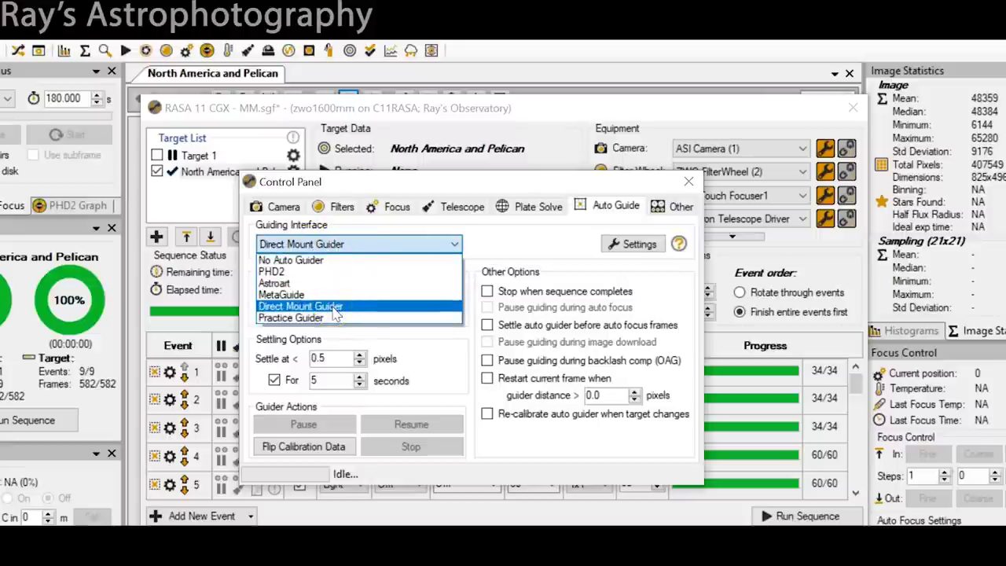
pyautogui.click(335, 307)
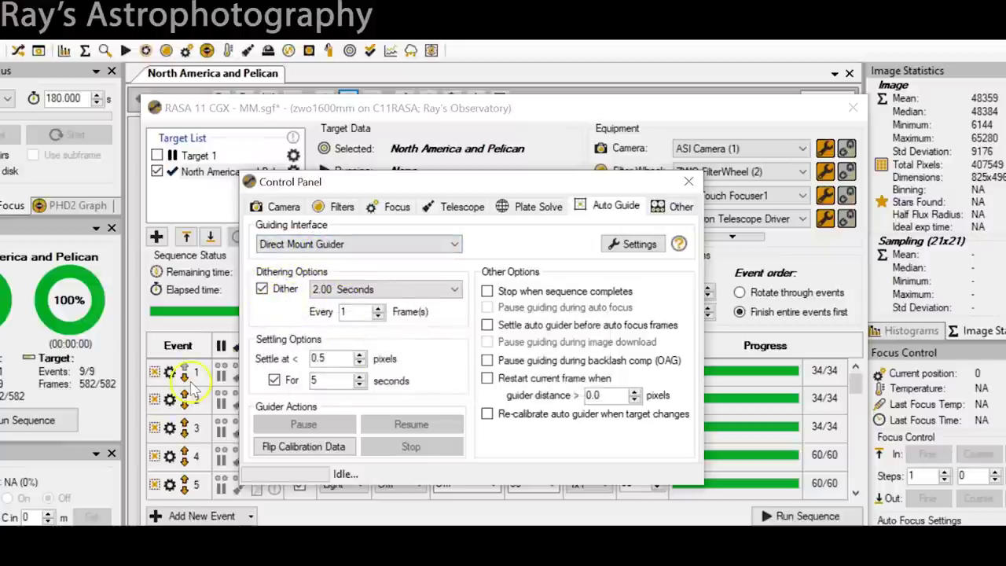
pyautogui.click(384, 289)
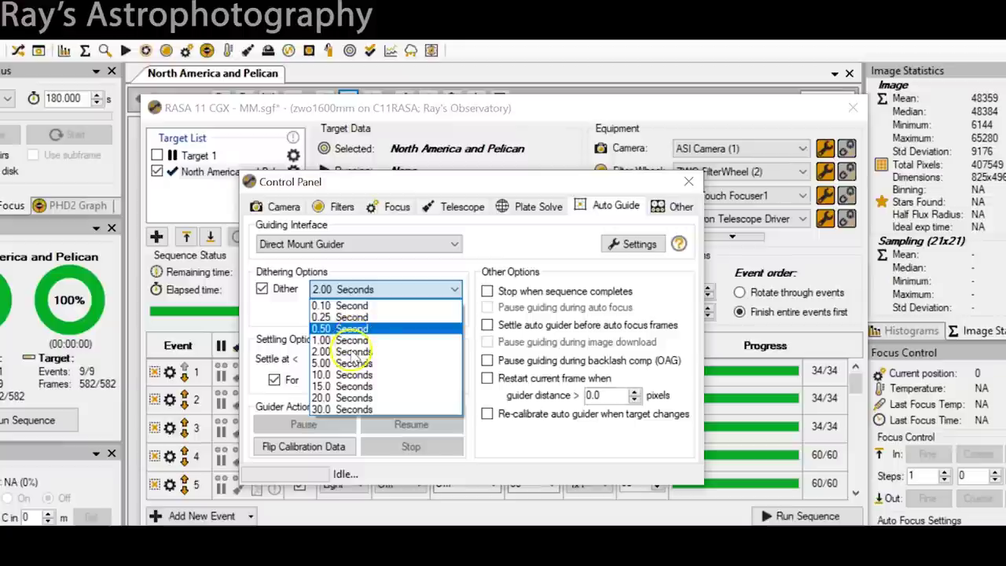
pyautogui.click(458, 294)
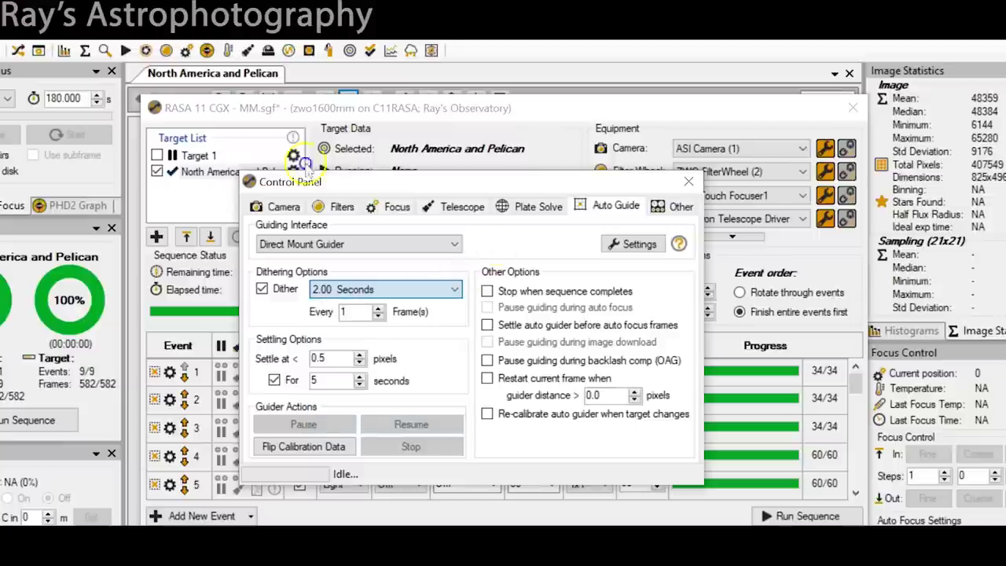
pyautogui.doubleClick(364, 315)
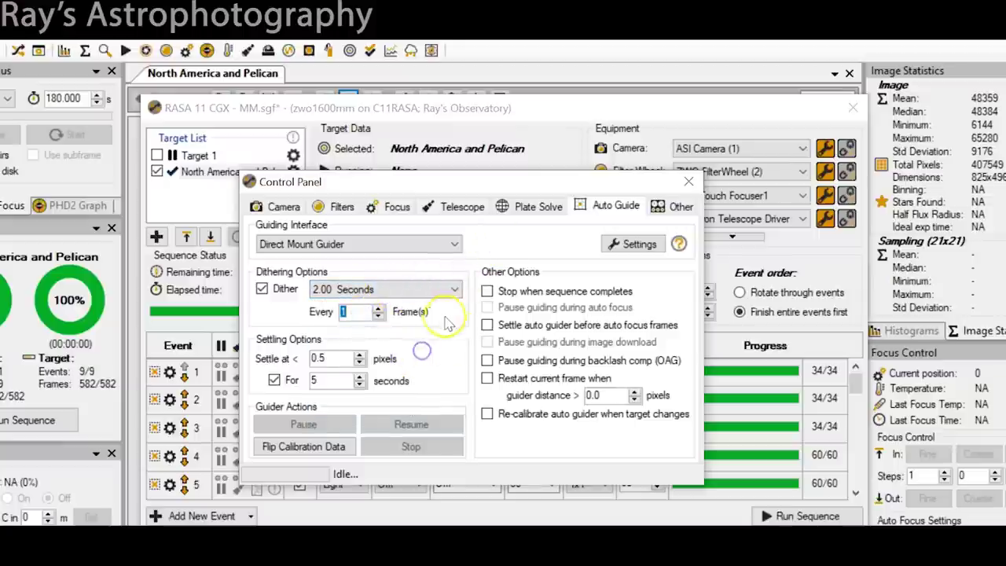